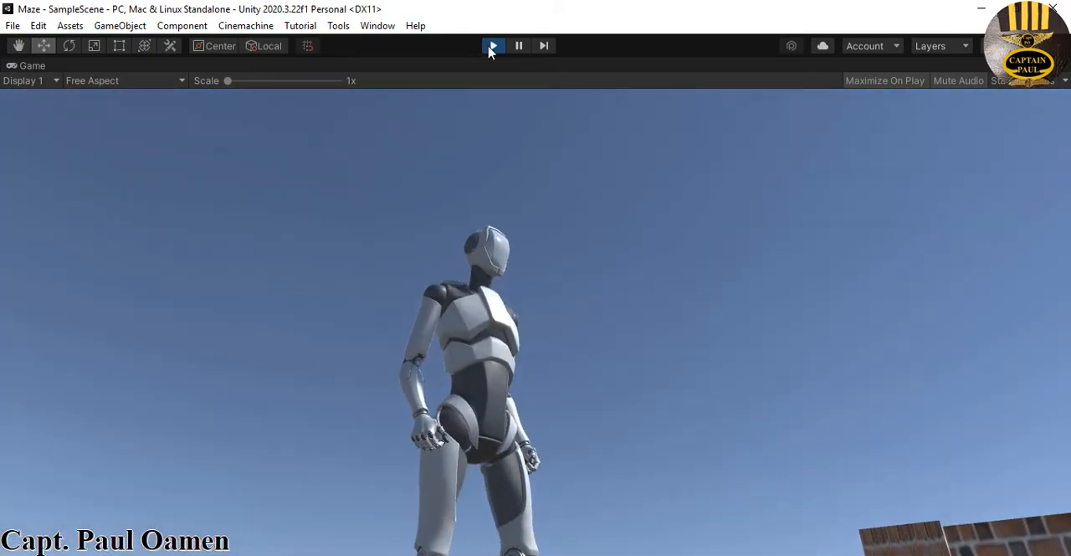
Stop the play test and examine the maze and its surrounding sky from above and from ground level
left_click(493, 46)
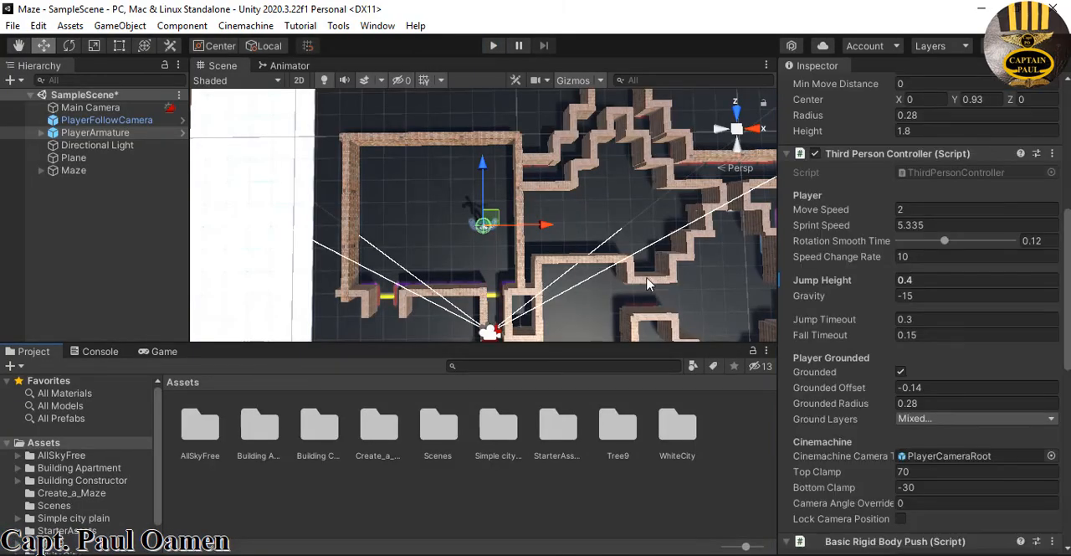
scroll(662, 250, "up", 3)
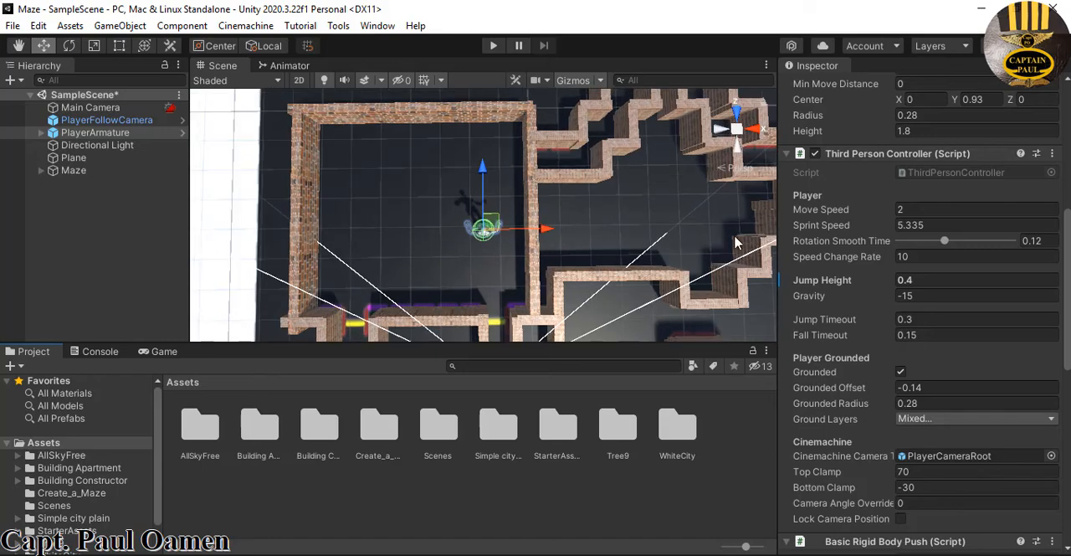
middle_click_drag(736, 242, 580, 224)
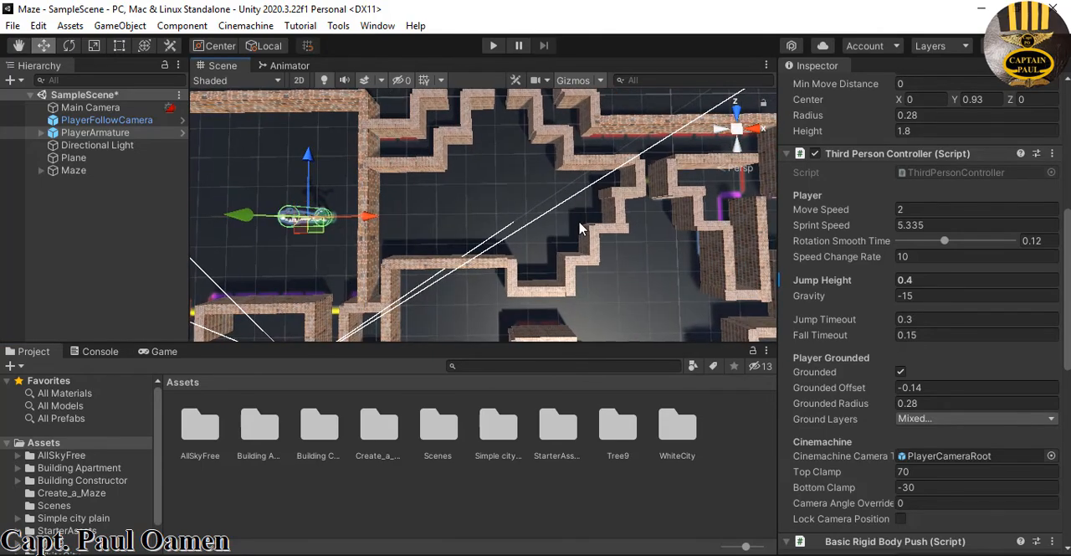
right_click(734, 126)
left_click(633, 259)
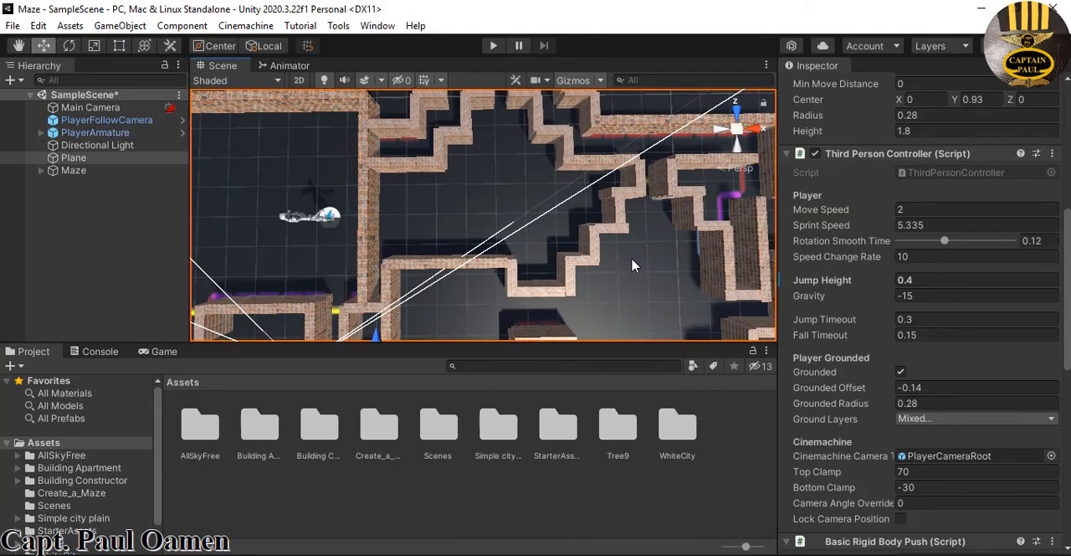
scroll(633, 251, "down", 1)
mouse_move(631, 248)
middle_mouse_down()
mouse_move(639, 223)
mouse_move(632, 242)
middle_mouse_up()
scroll(629, 224, "down", 6)
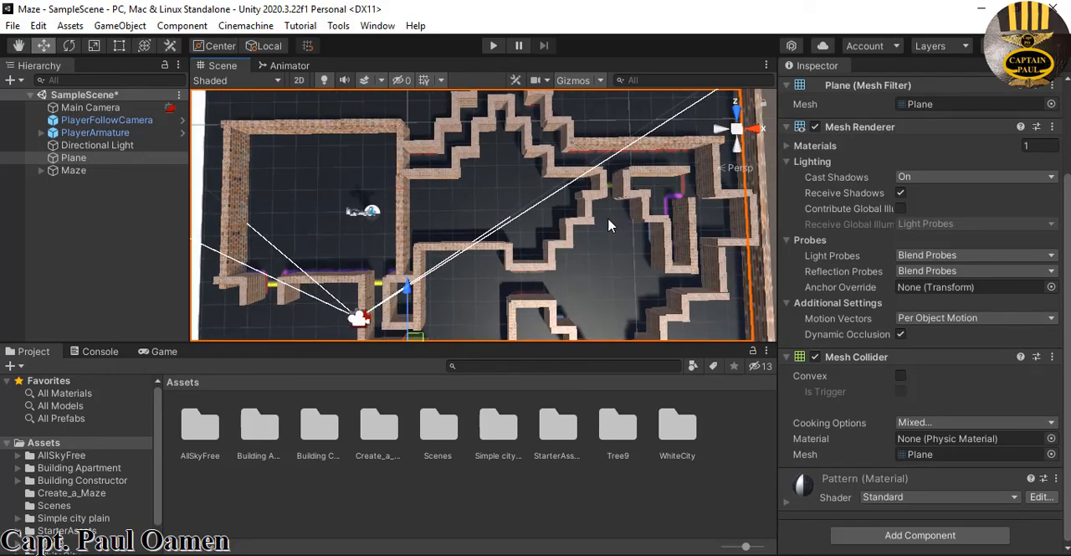
left_click(736, 110)
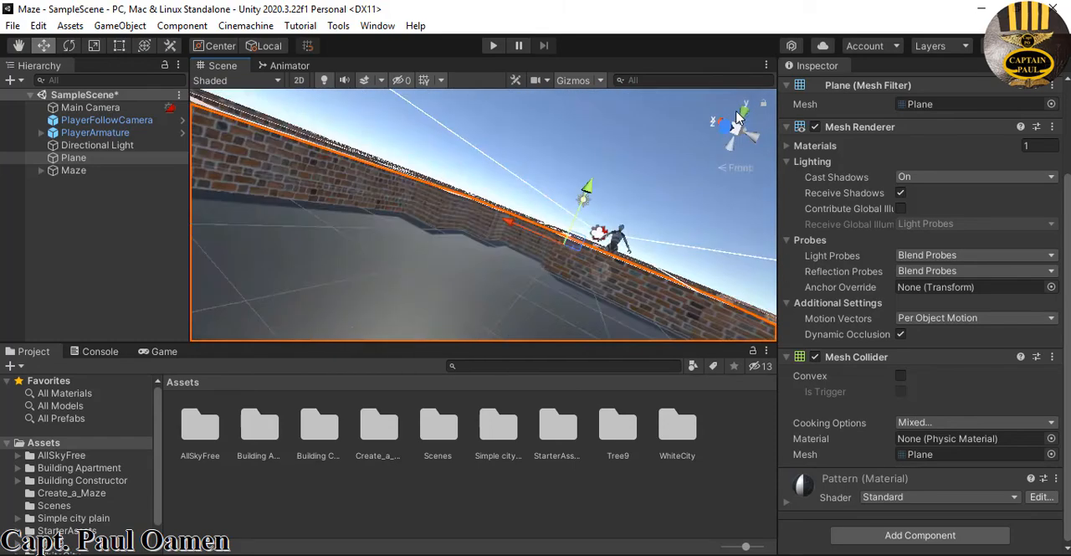
right_click_drag(642, 181, 633, 208)
scroll(630, 210, "down", 6)
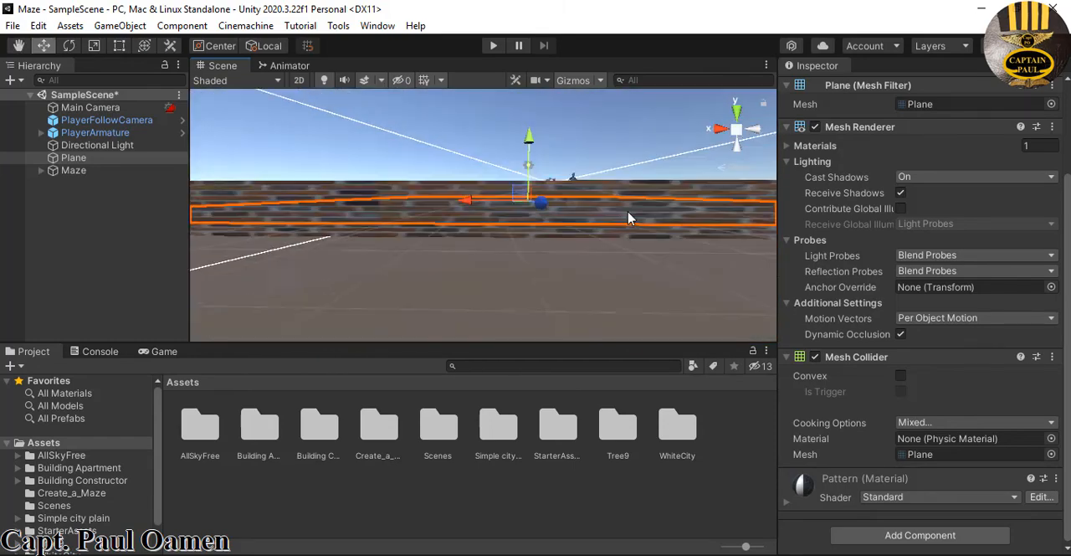
scroll(624, 223, "down", 2)
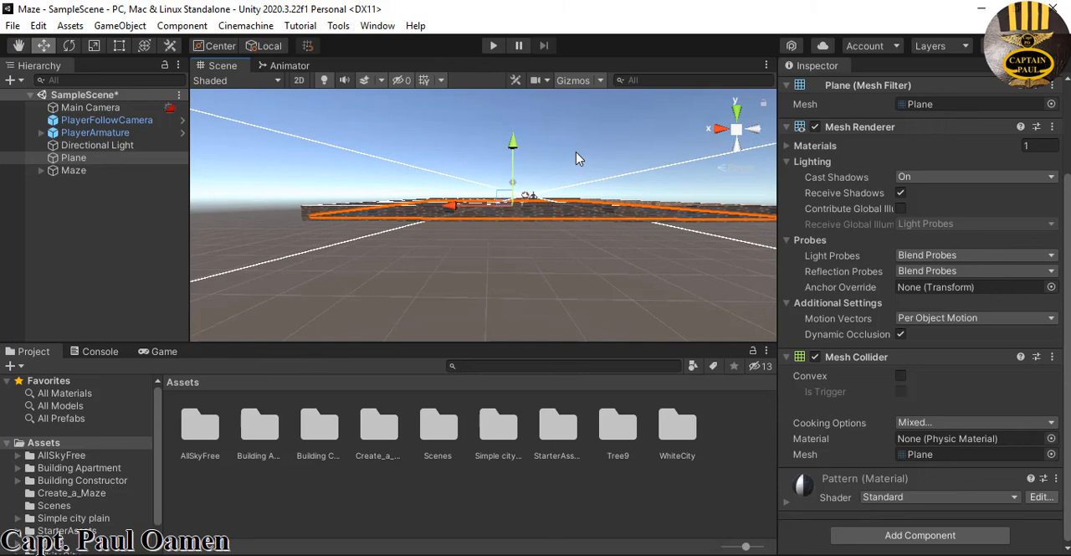
Set the environment's skybox material to Epic_BlueSunset in the lighting settings and close them
left_click(377, 26)
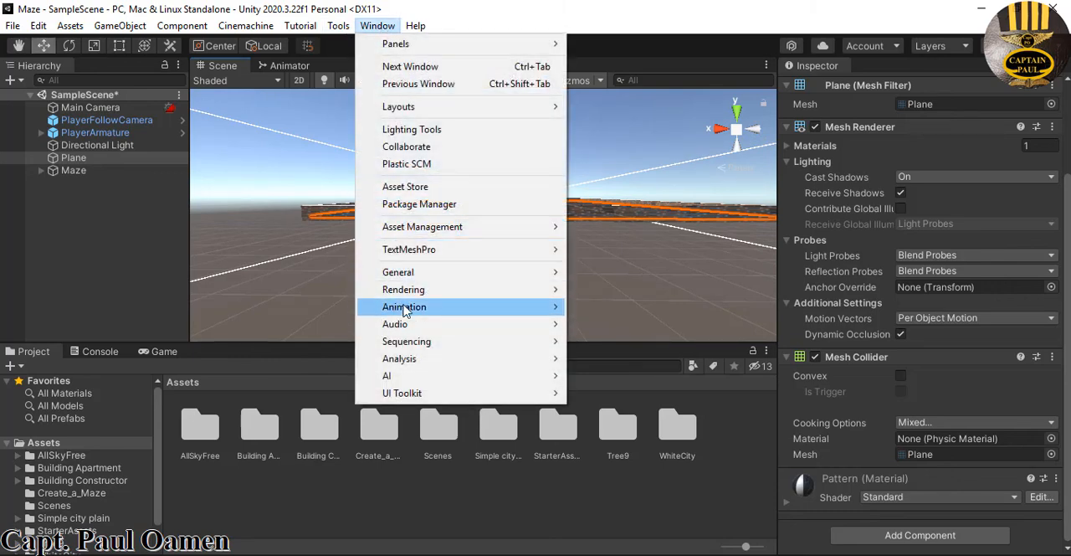
mouse_move(410, 295)
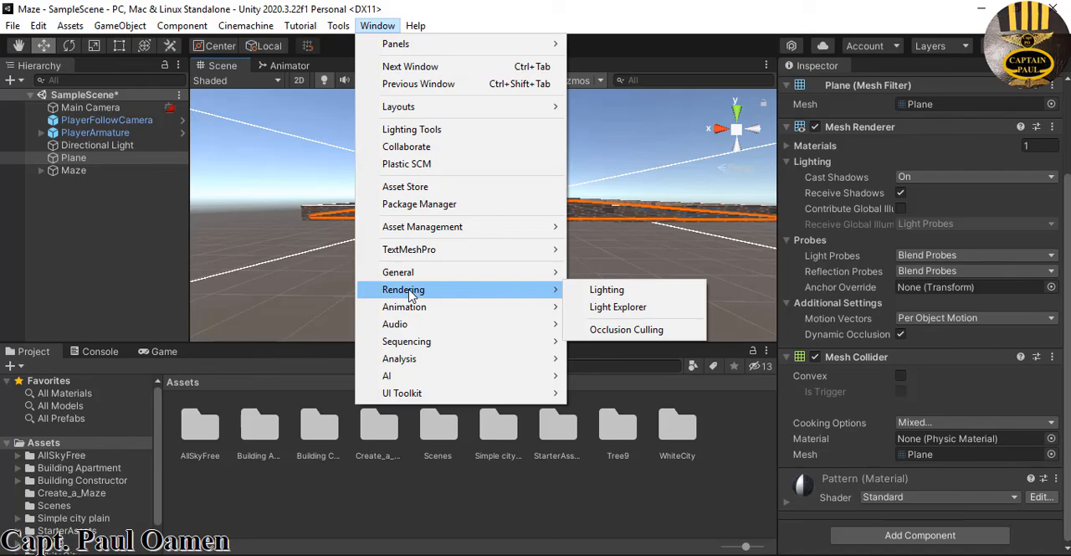
left_click(611, 293)
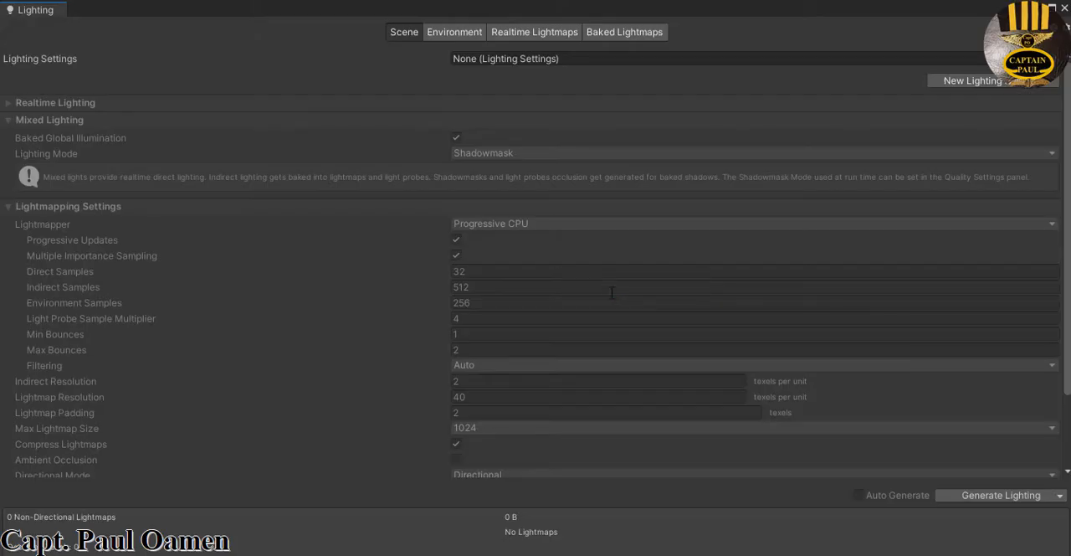
left_click(456, 38)
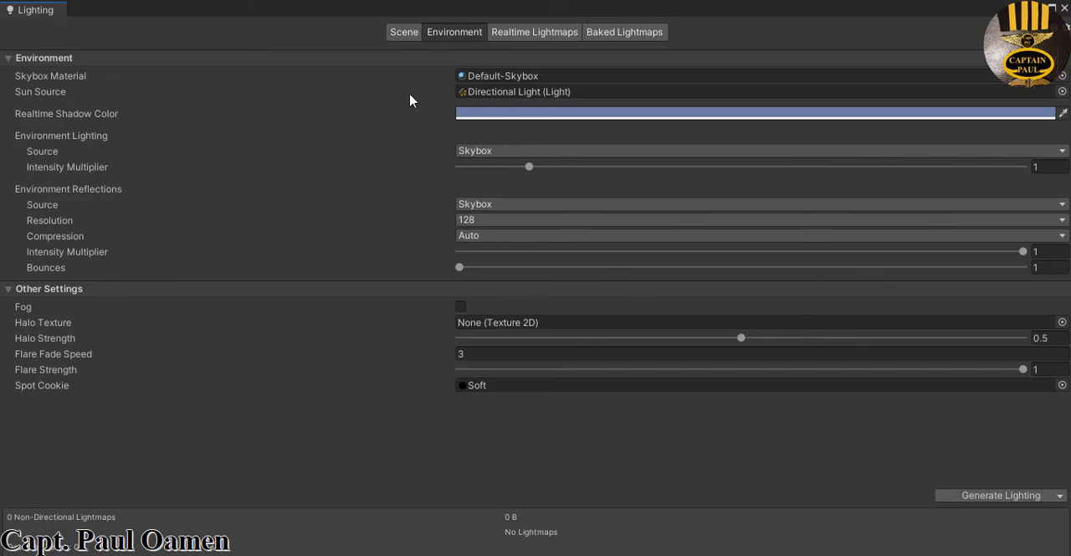
left_click(1061, 75)
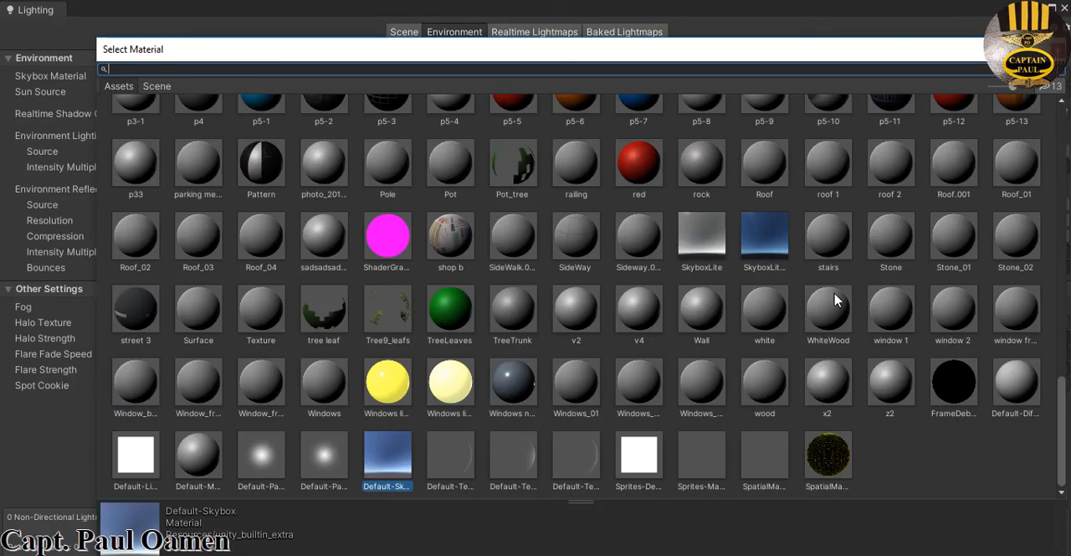
scroll(831, 297, "up", 5)
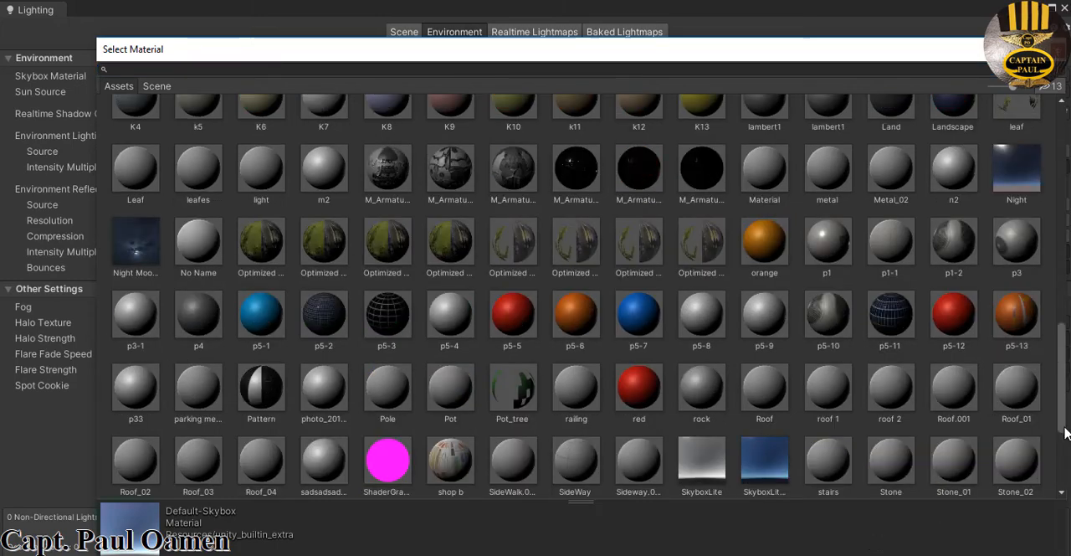
left_click_drag(1059, 429, 1059, 291)
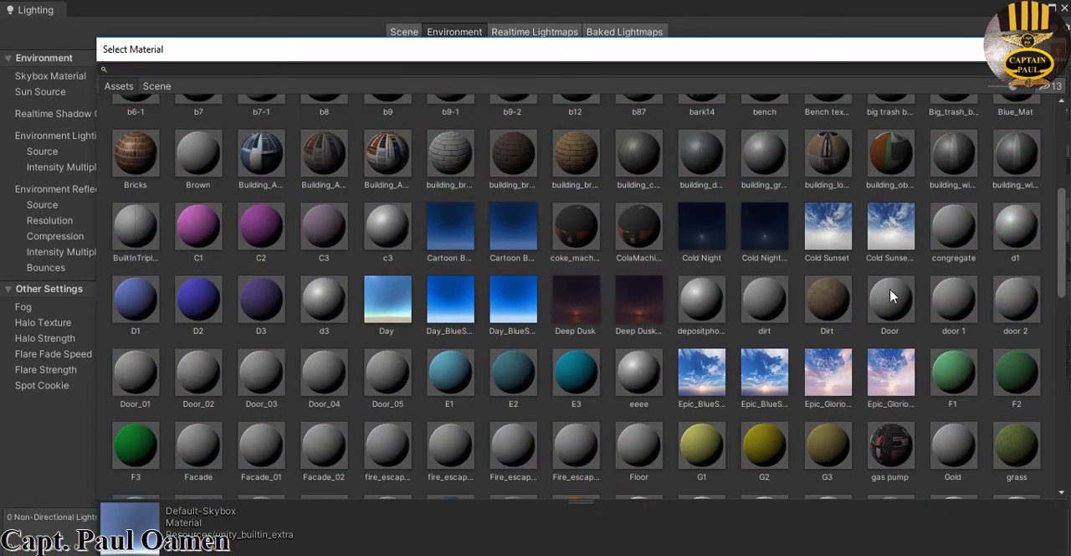
left_click(701, 371)
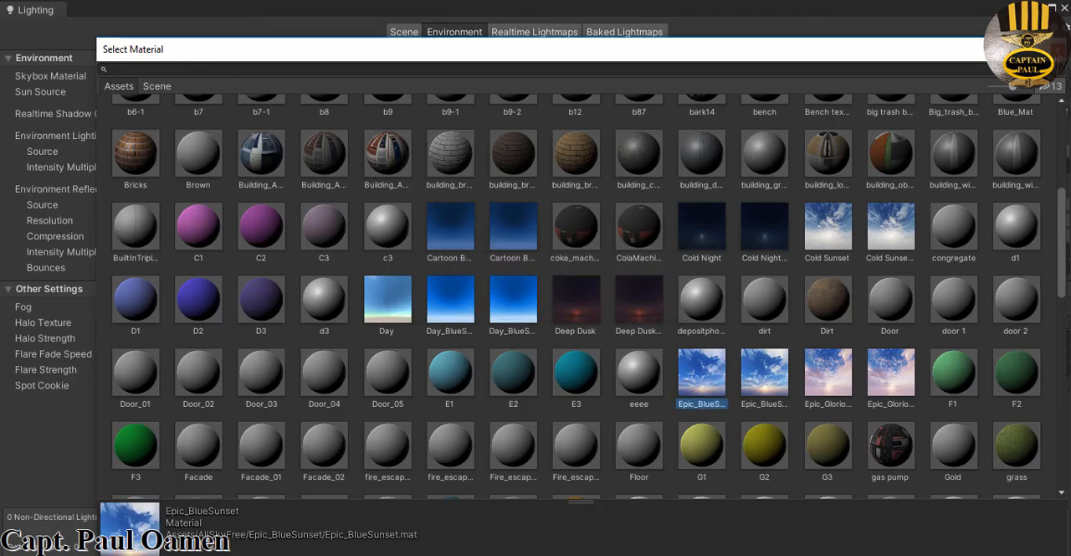
left_click(1054, 49)
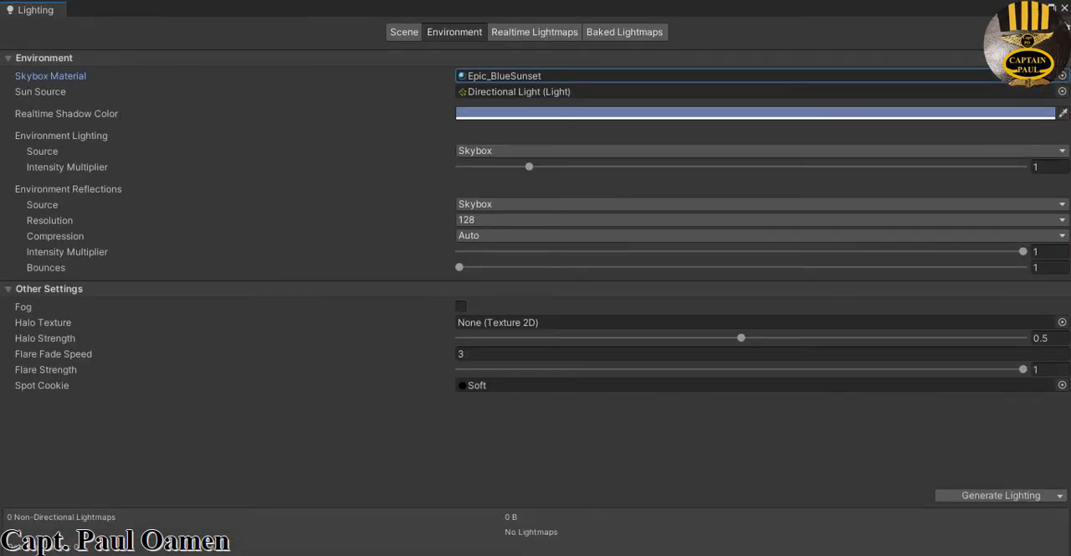
left_click(1064, 8)
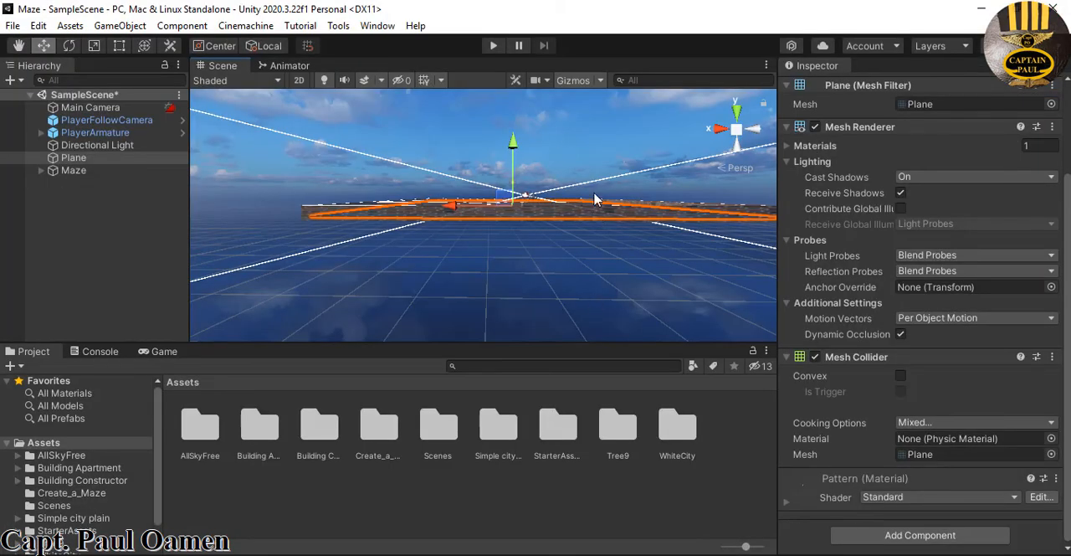
Play-test the scene by walking the character through the maze under the new sky, and stop the test
left_click(493, 45)
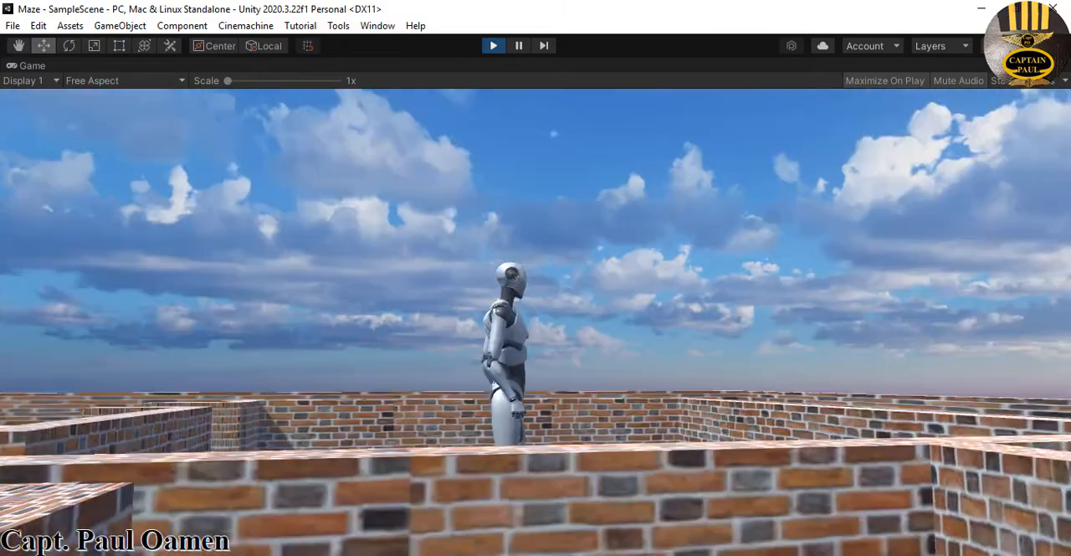
key("w")
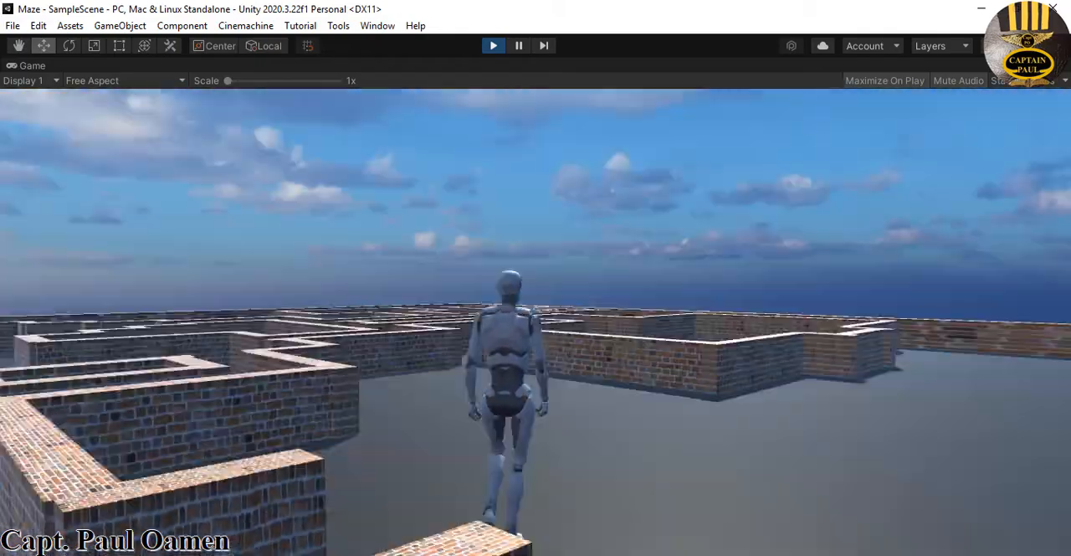
key("w")
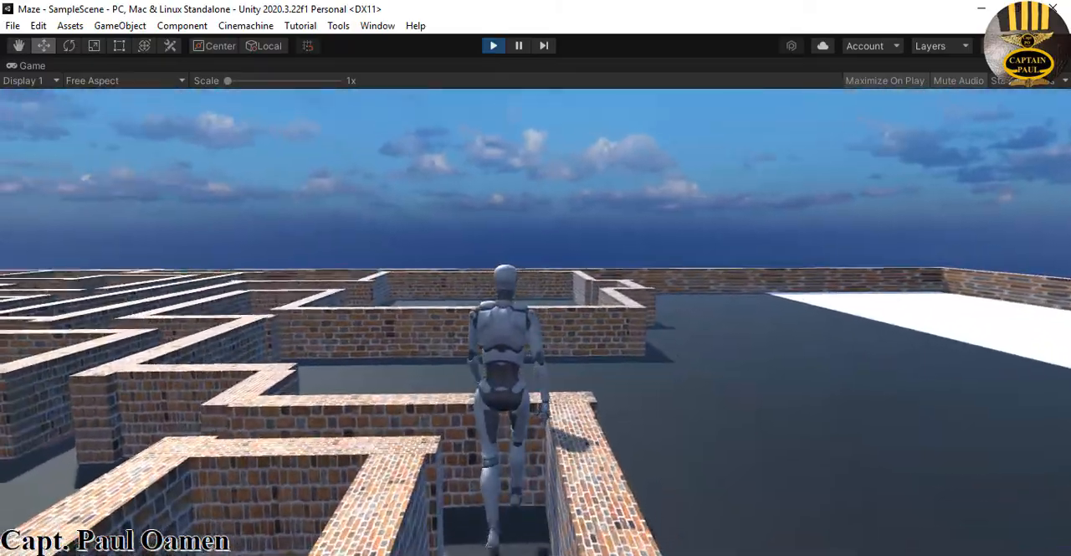
key("w")
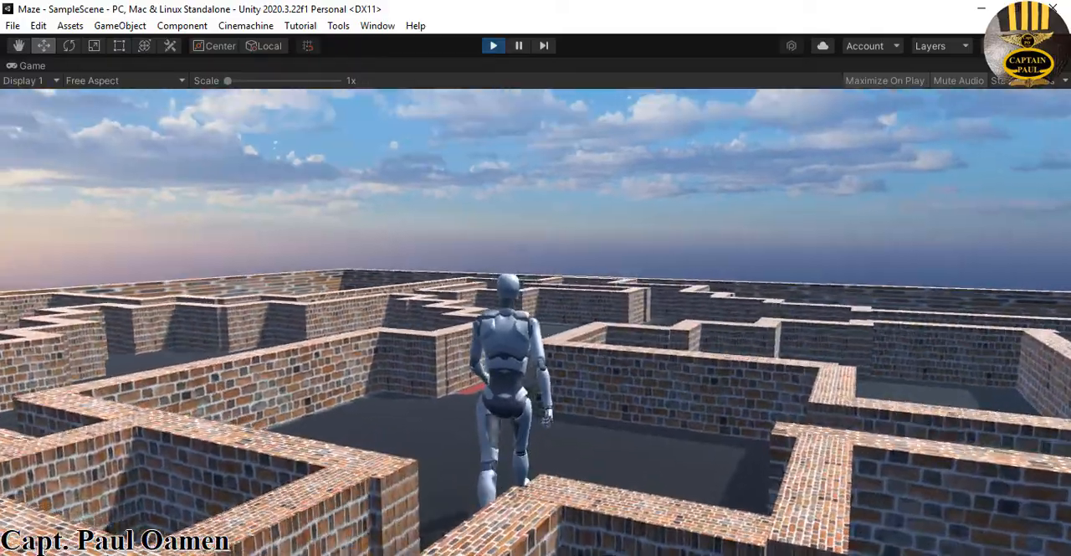
key("w")
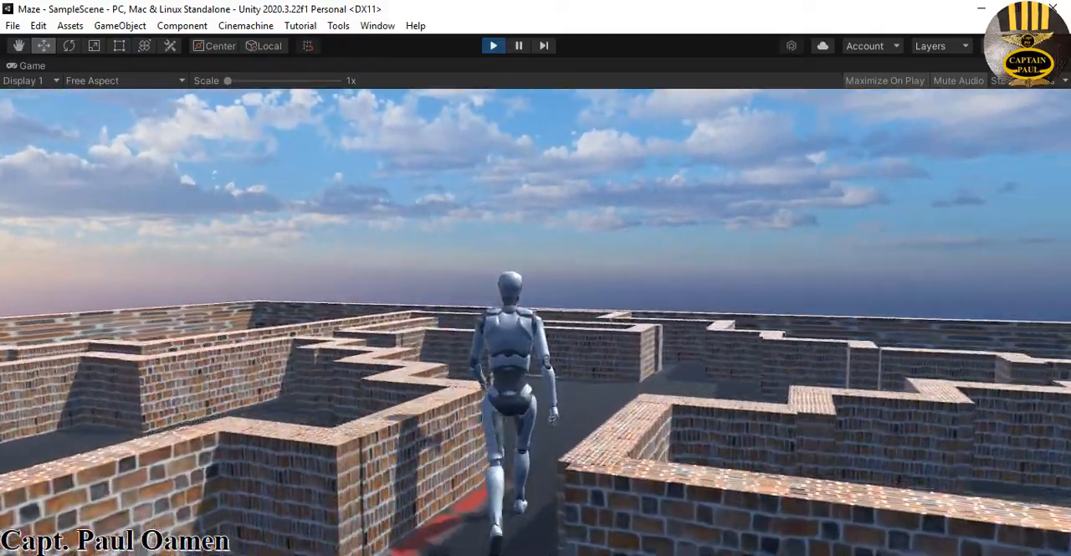
key("w")
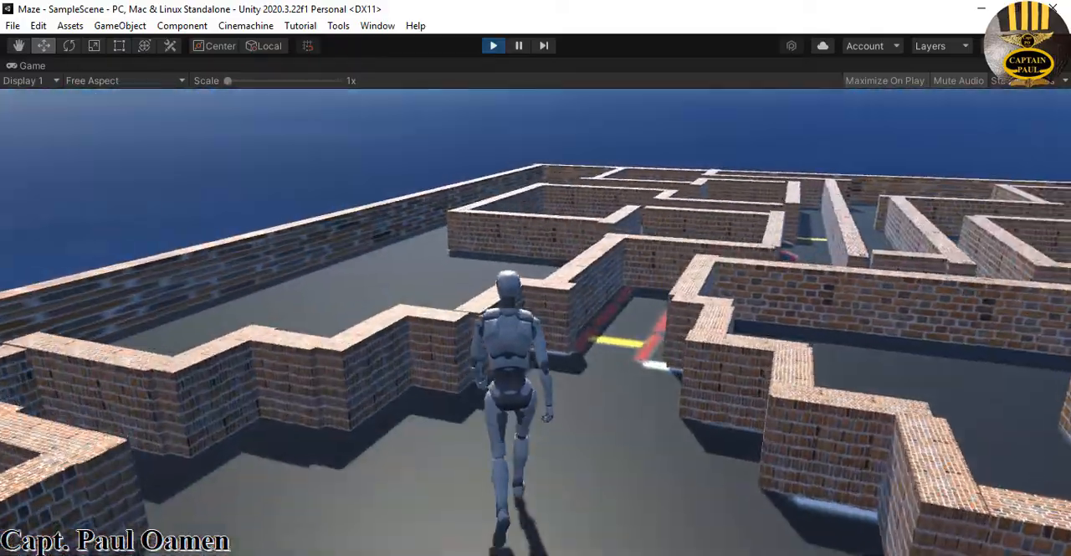
key("w")
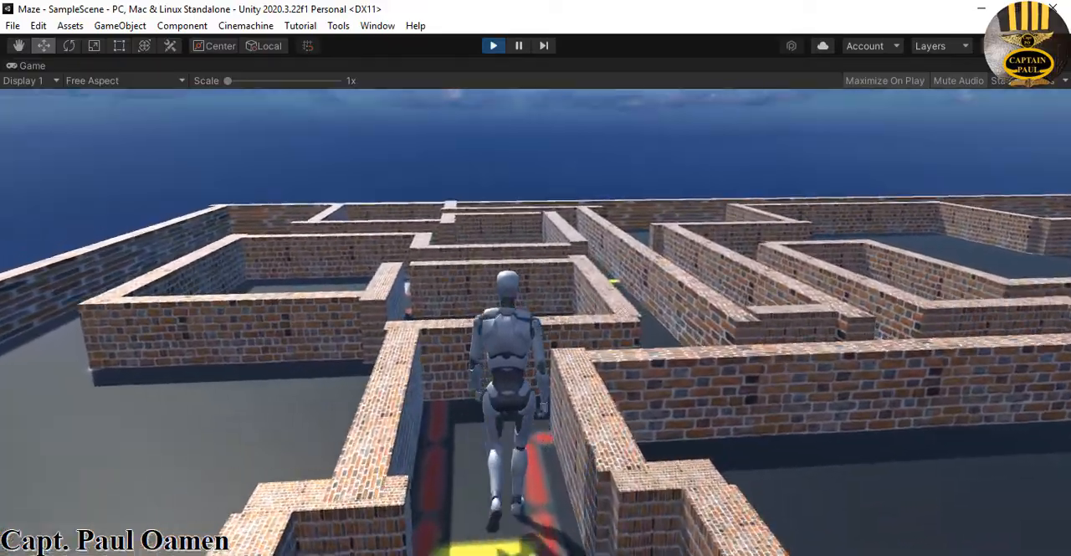
key("w")
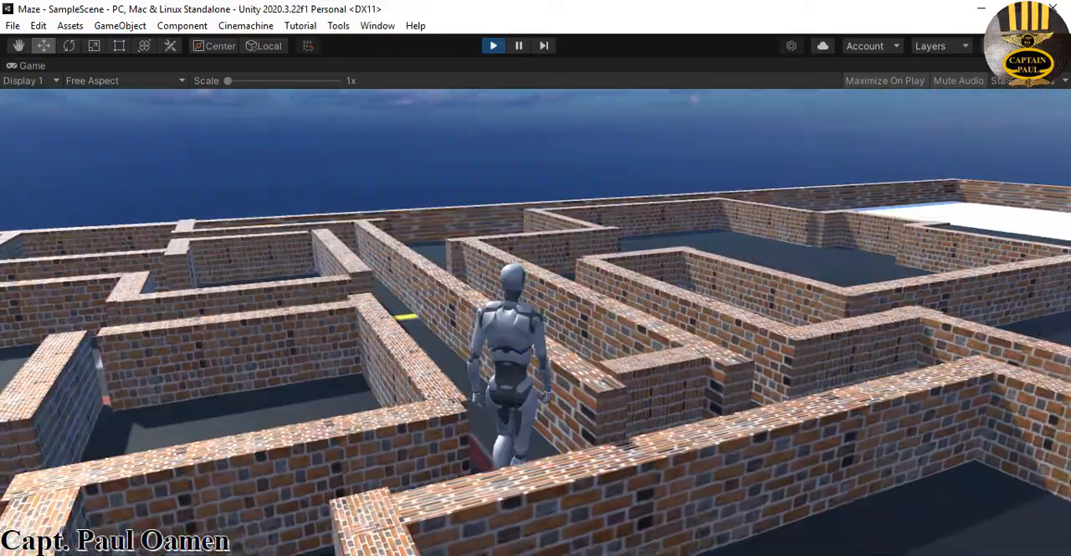
key("w")
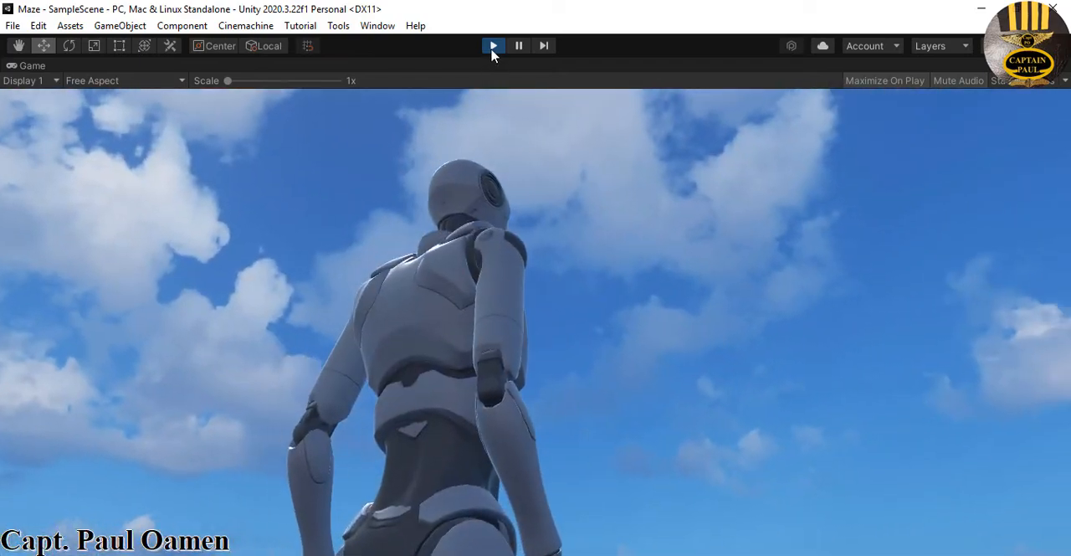
left_click(493, 45)
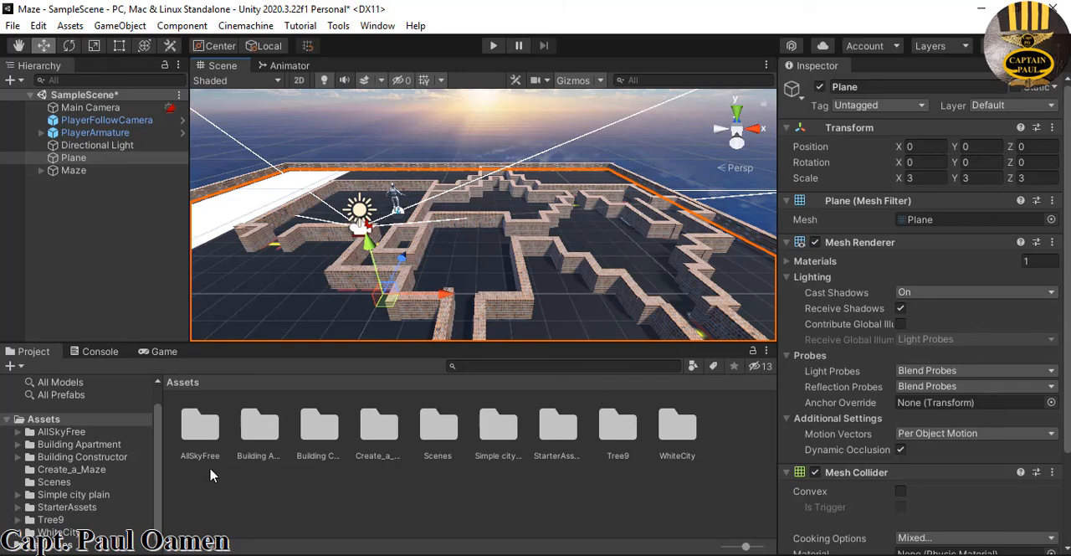
Place the Land prefab from the Building Constructor building prefabs folder into the maze scene
left_click_drag(158, 492, 162, 505)
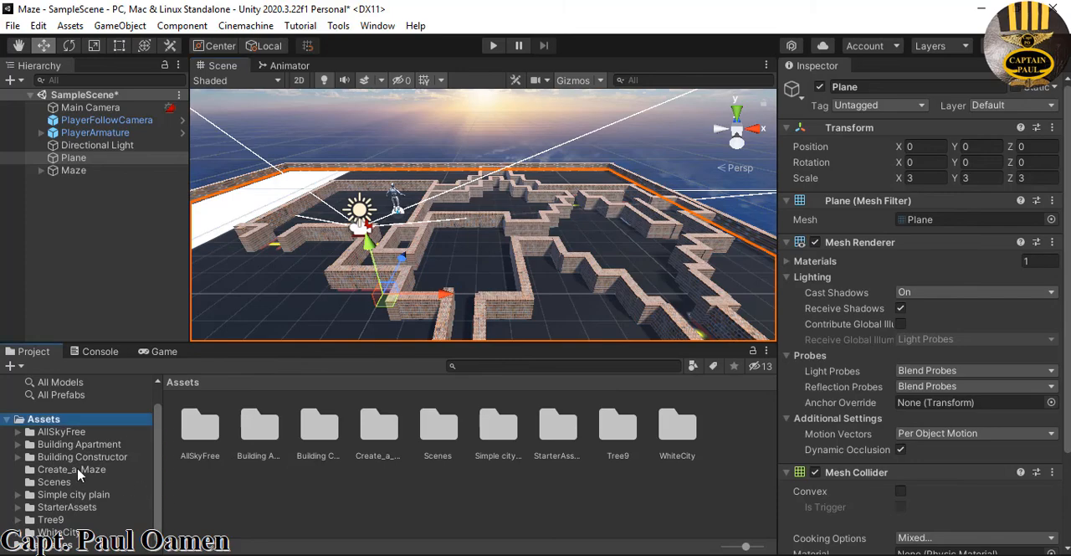
left_click(99, 459)
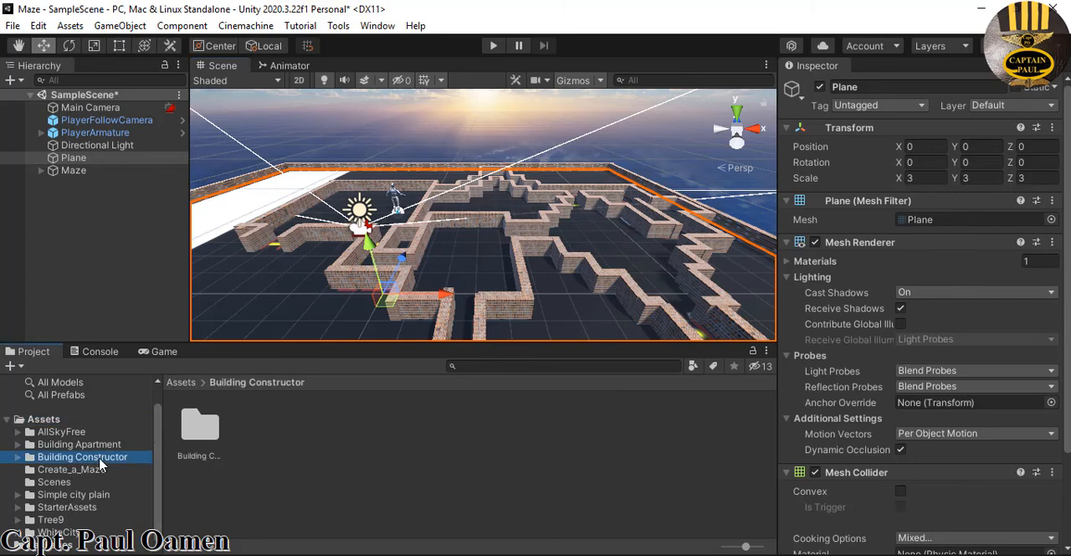
double_click(198, 429)
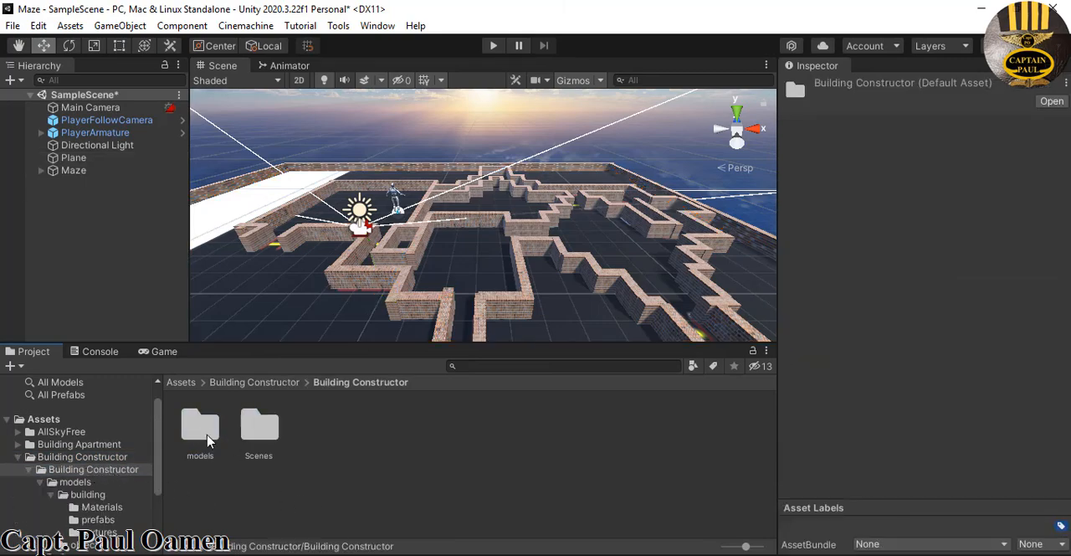
scroll(159, 489, "down", 1)
left_click(113, 500)
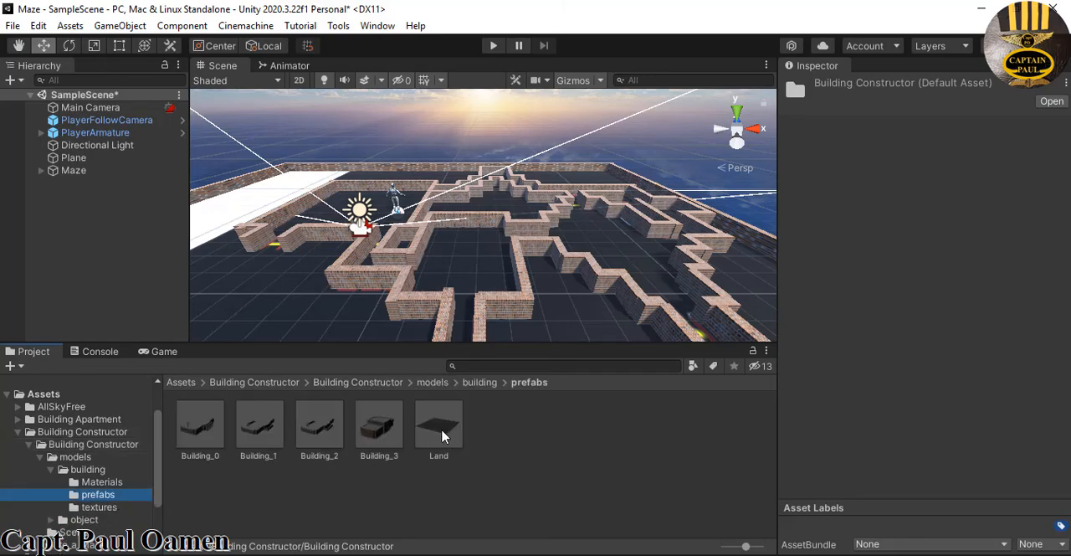
left_click_drag(442, 435, 446, 312)
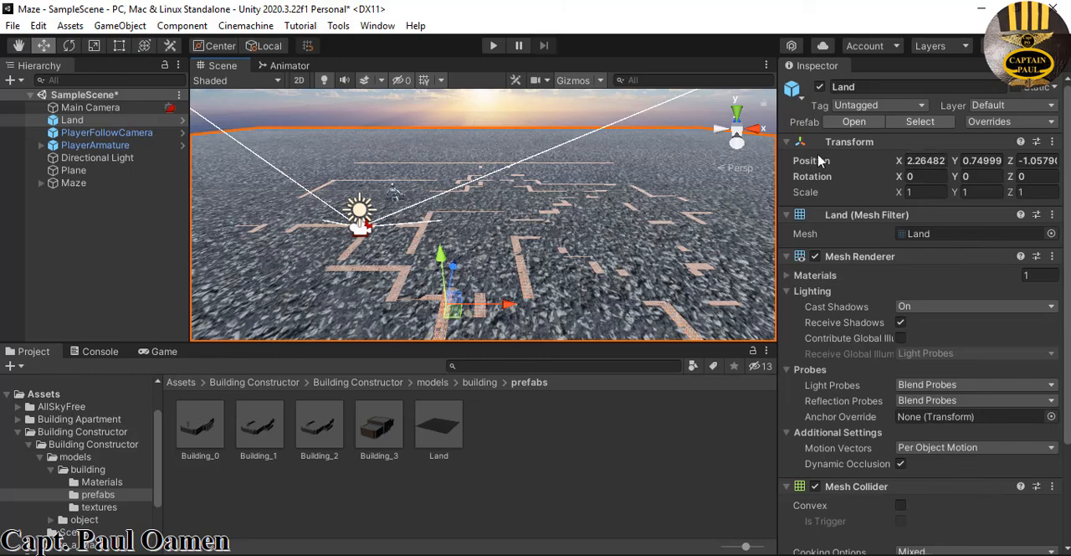
Set the Land object's position to 0 on X, Y and Z
left_click(929, 160)
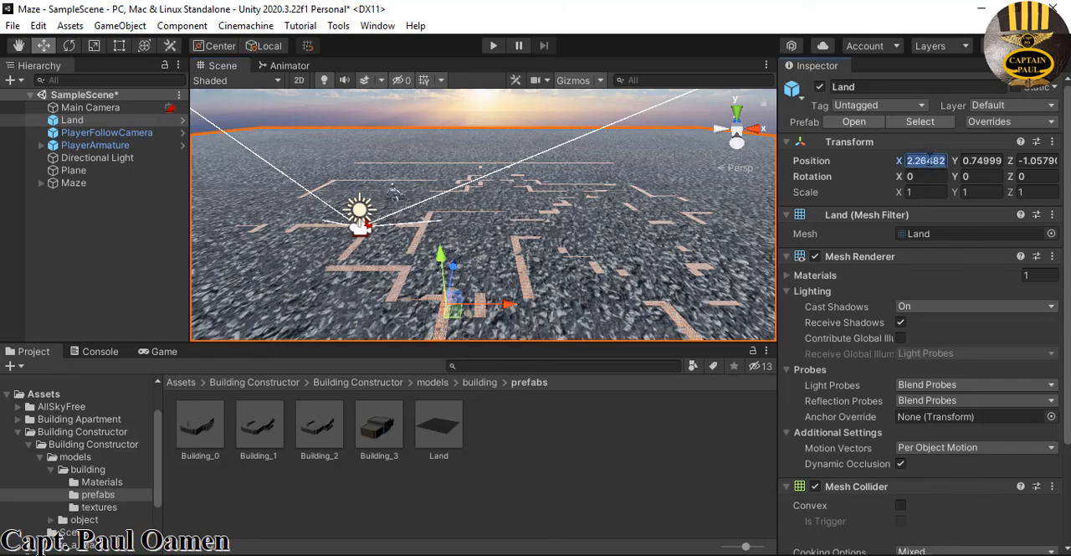
type("0")
key("Tab")
type("0")
key("Tab")
type("0")
key("Tab")
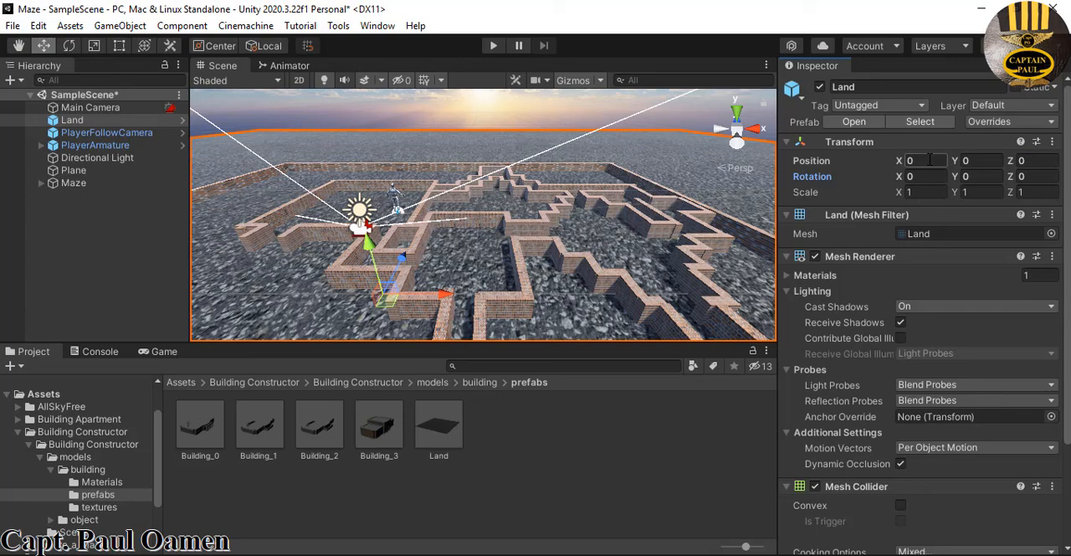
Play-test the scene with both the Plane and the Land ground in place, and stop the test
left_click(75, 173)
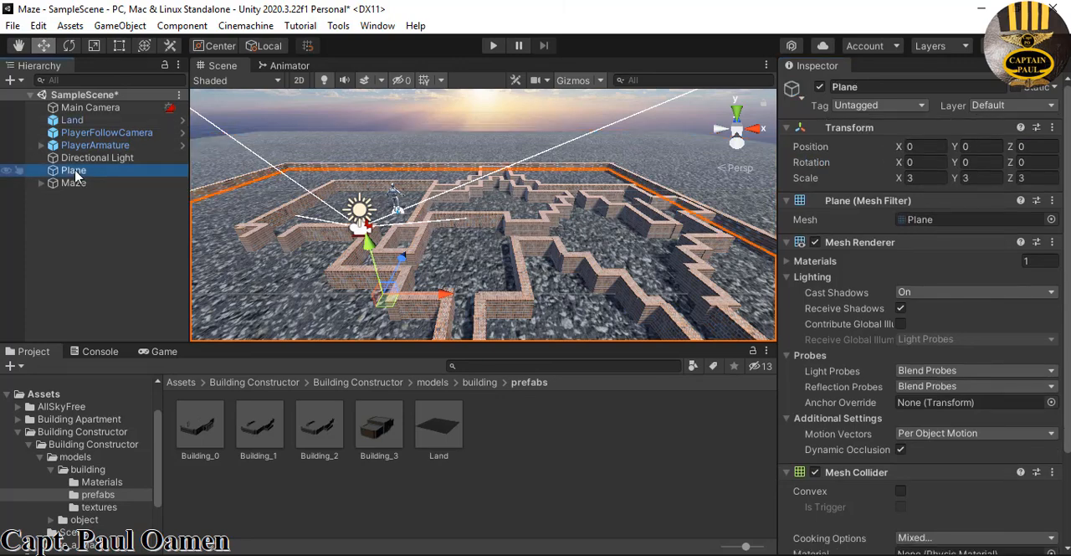
left_click(494, 47)
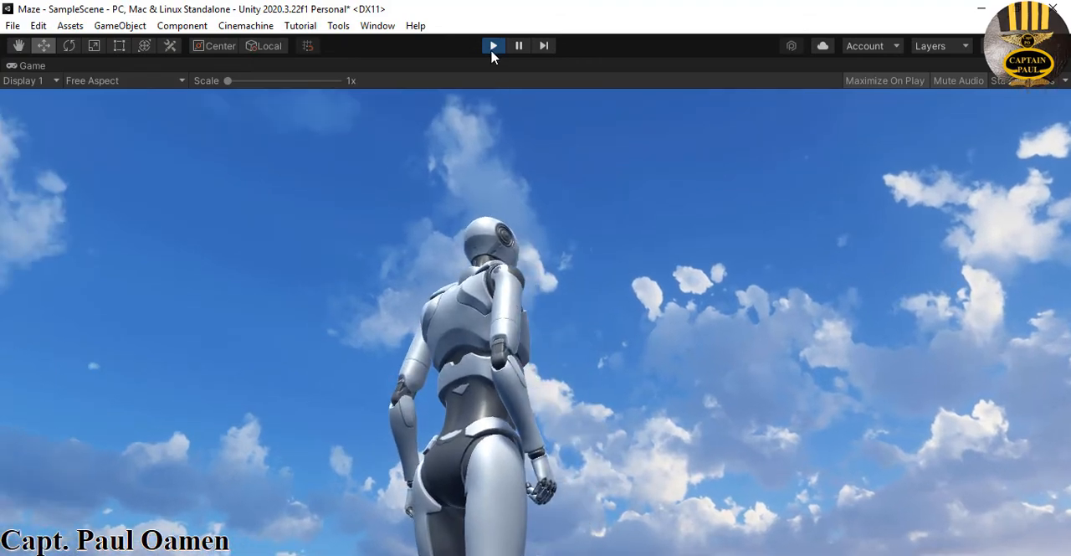
left_click(493, 46)
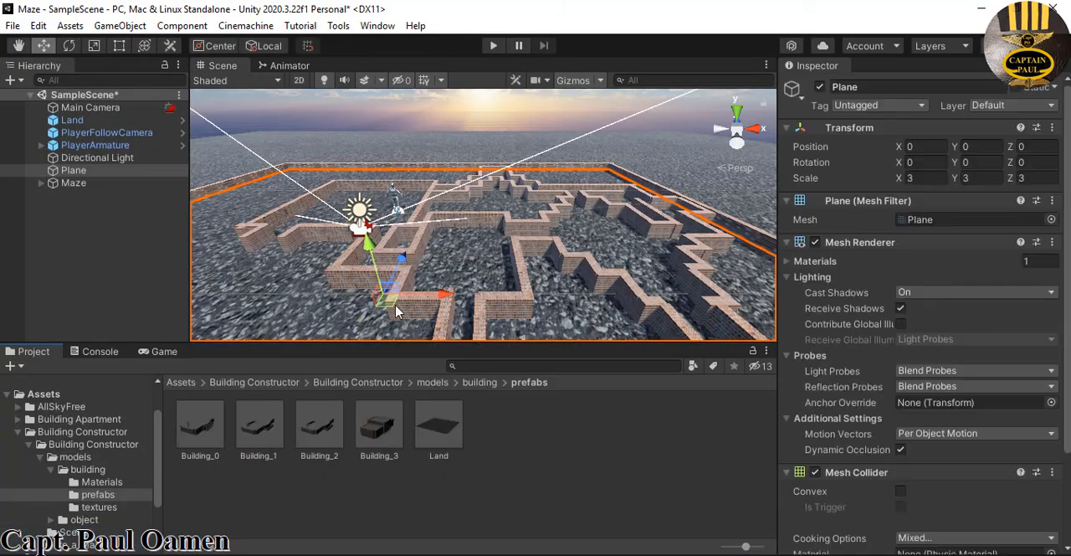
Deactivate the Plane object so that only the Land object serves as the ground
left_click(100, 170)
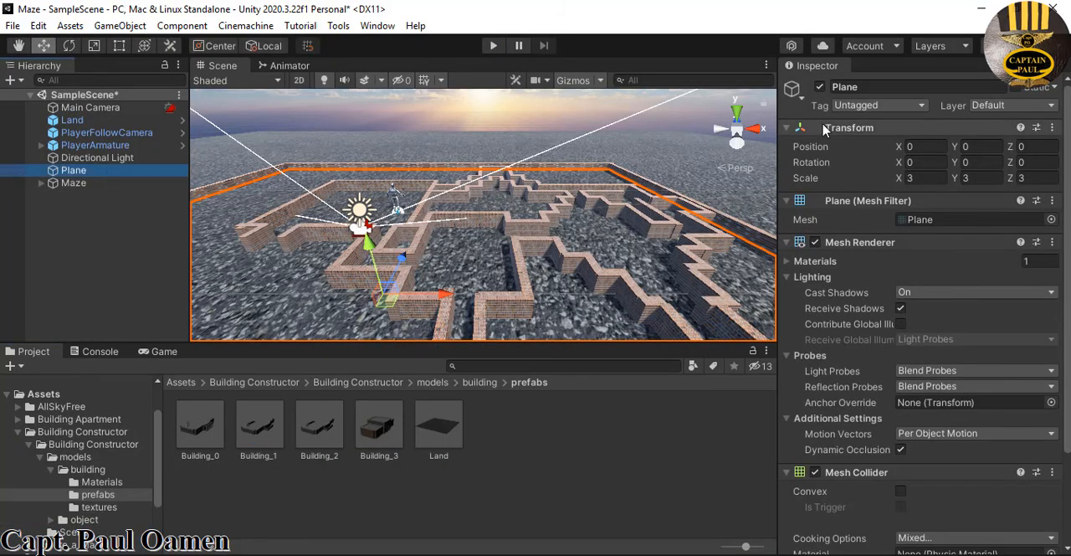
left_click(819, 87)
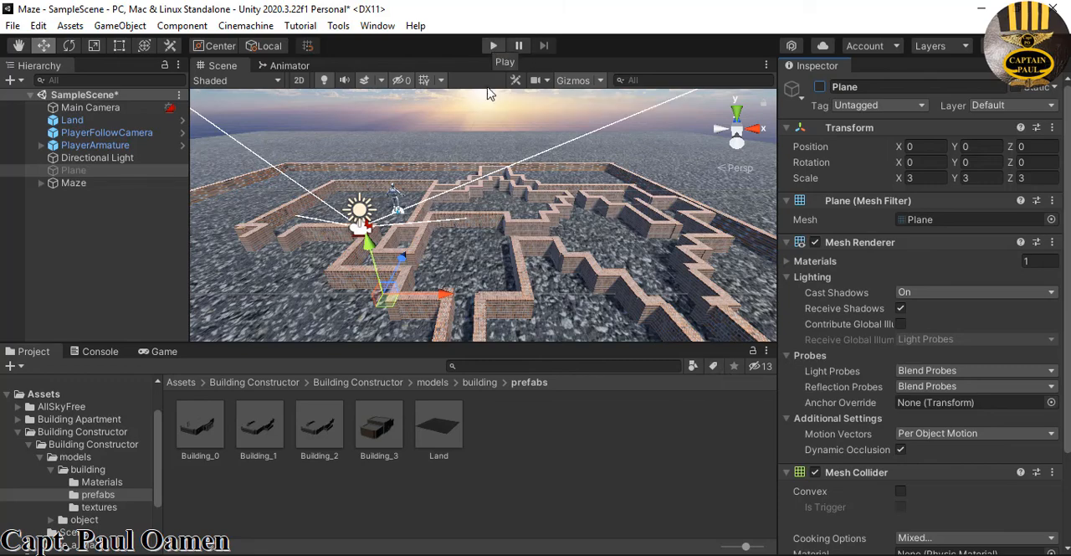
left_click(554, 305)
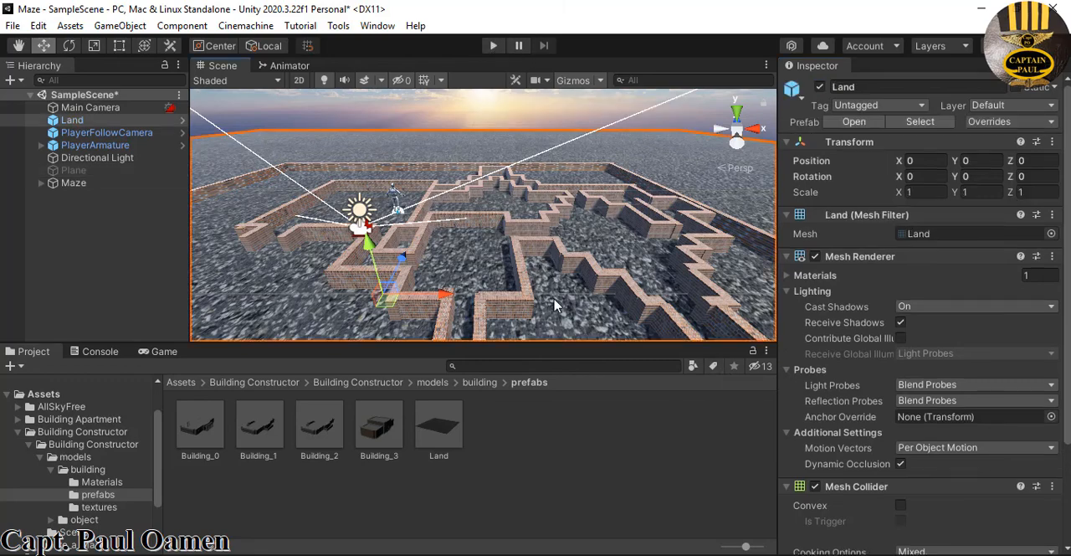
Play-test the maze by walking and jumping the character on the Land ground, and stop the test
left_click(94, 122)
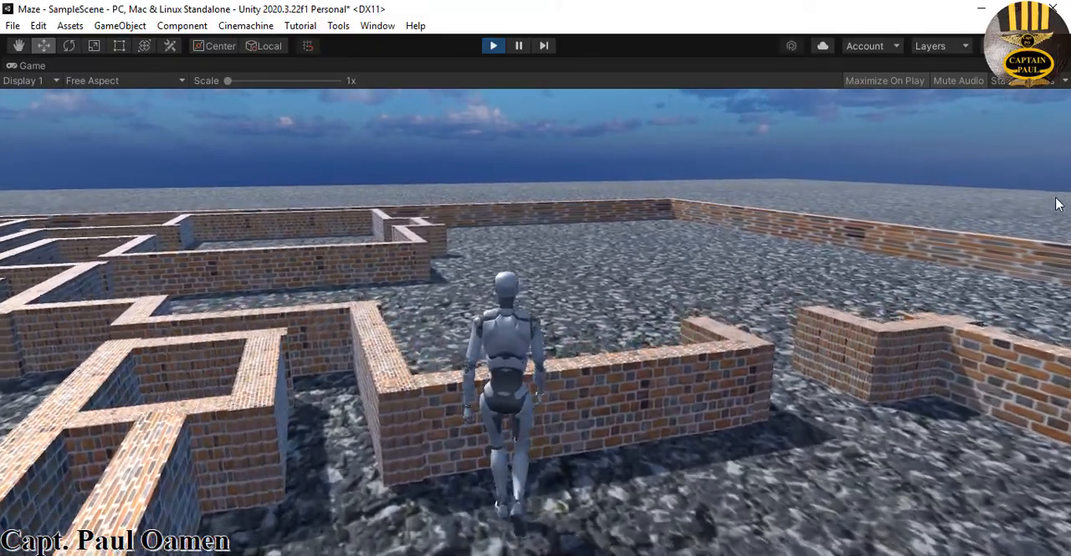
key("w")
key("space")
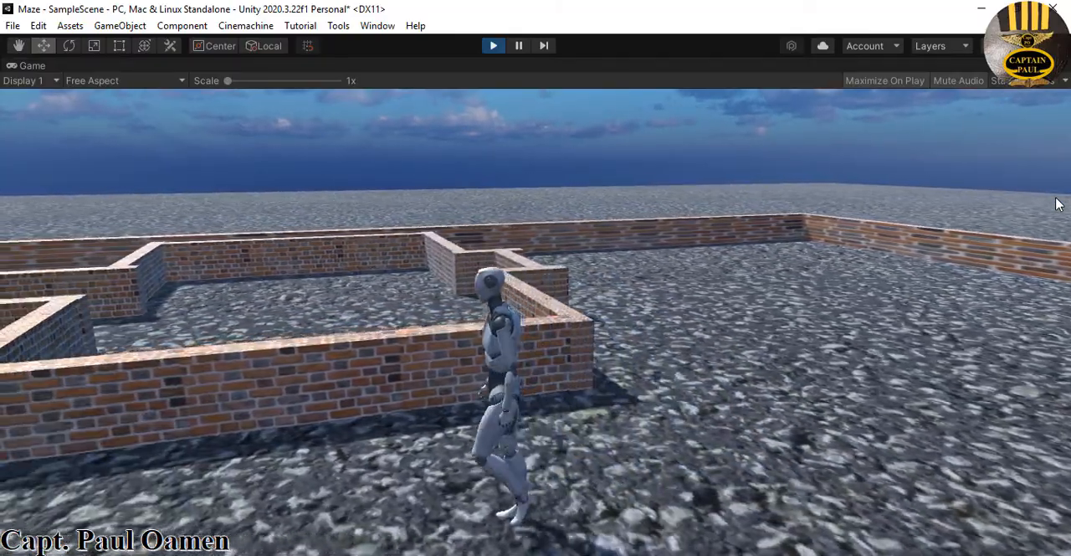
key("space")
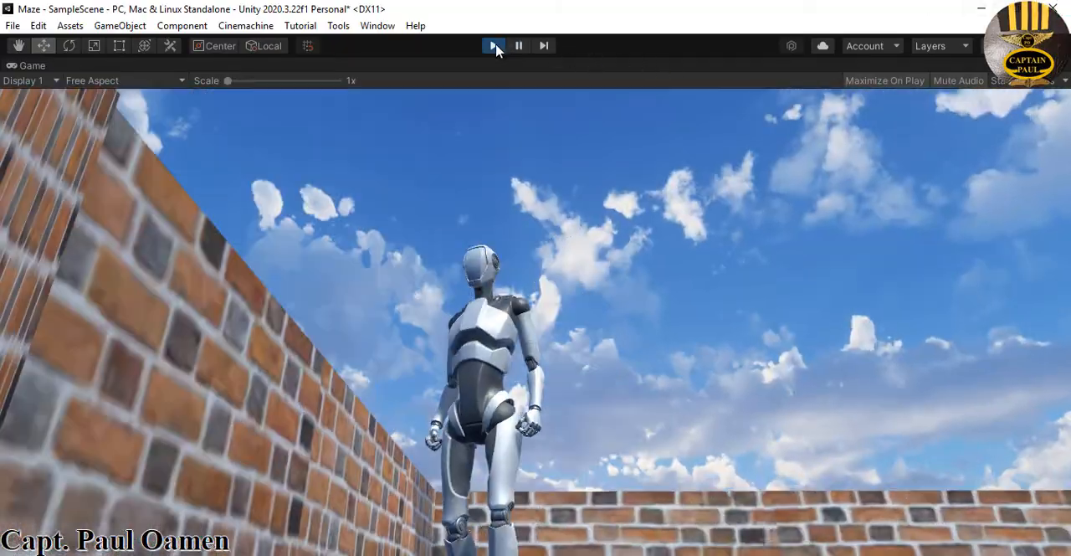
left_click(493, 45)
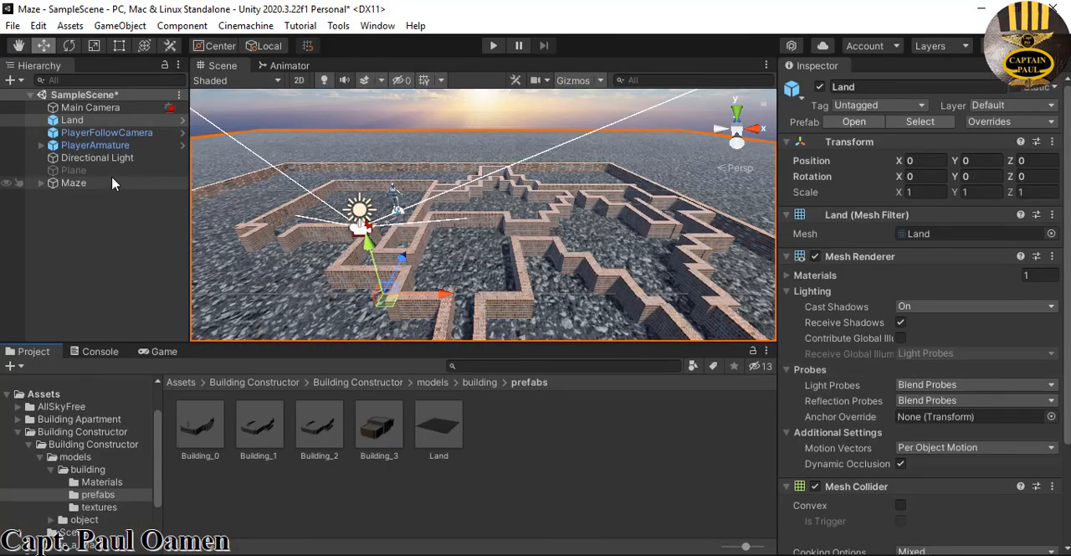
Lower the Land object beneath the maze walls by setting its Y position to -0.1
left_click(88, 123)
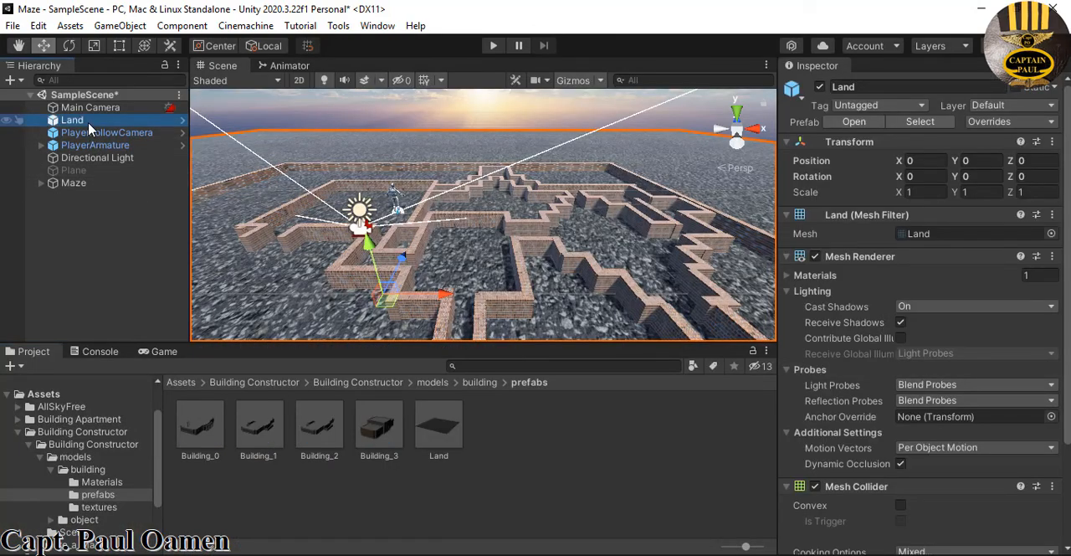
left_click(984, 162)
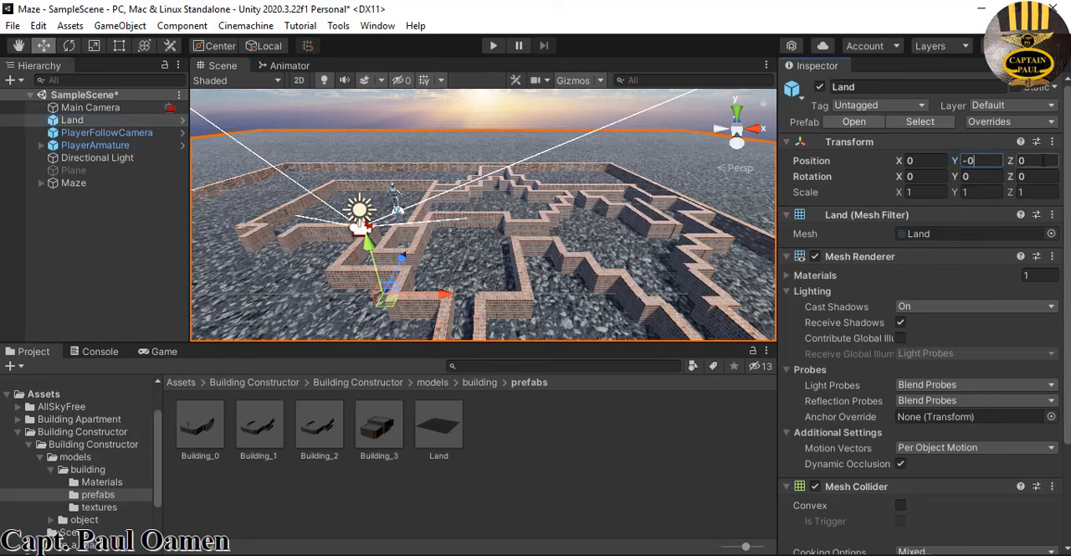
type("-0.5")
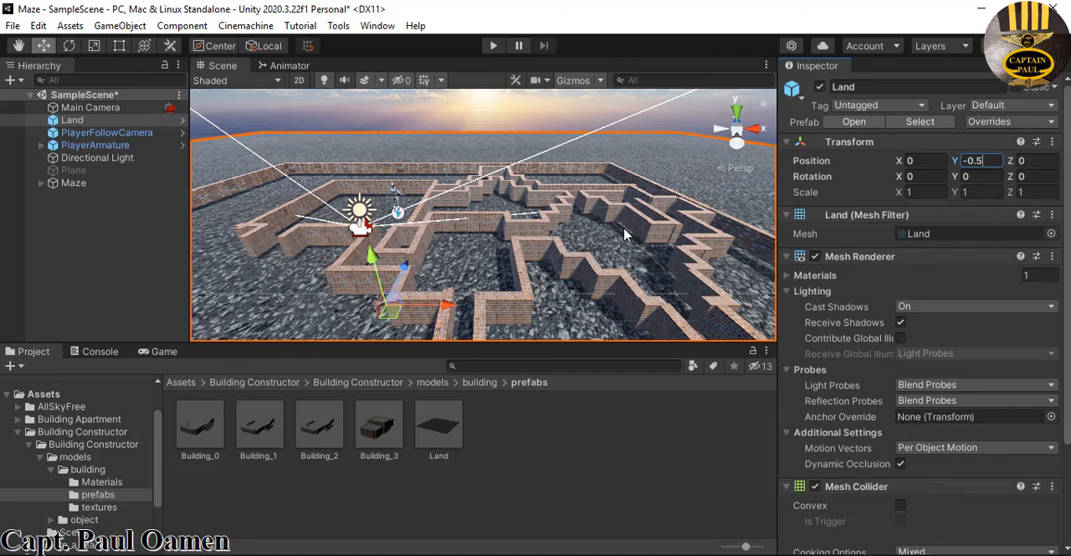
scroll(546, 249, "up", 7)
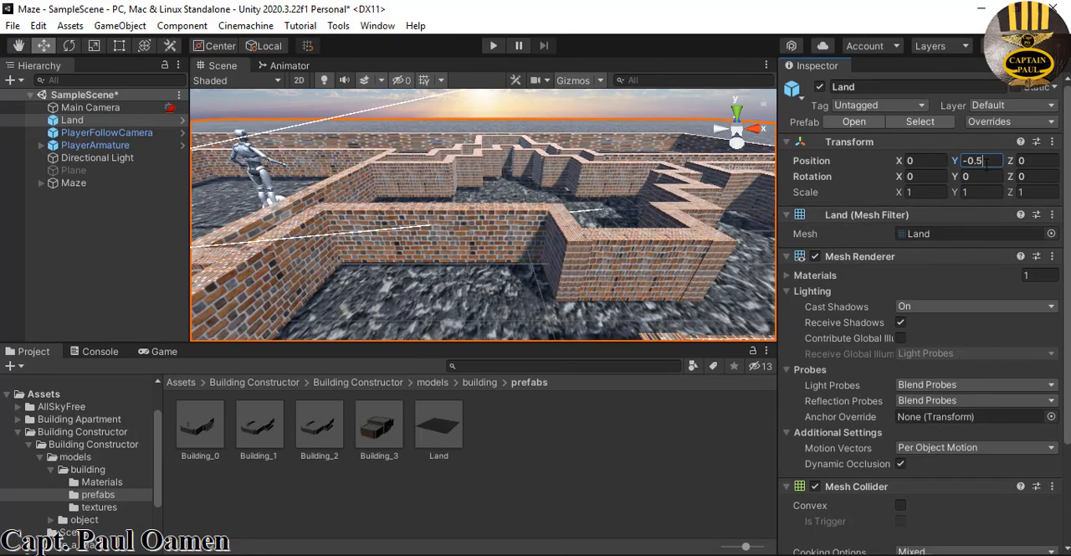
key("BackSpace")
type("1")
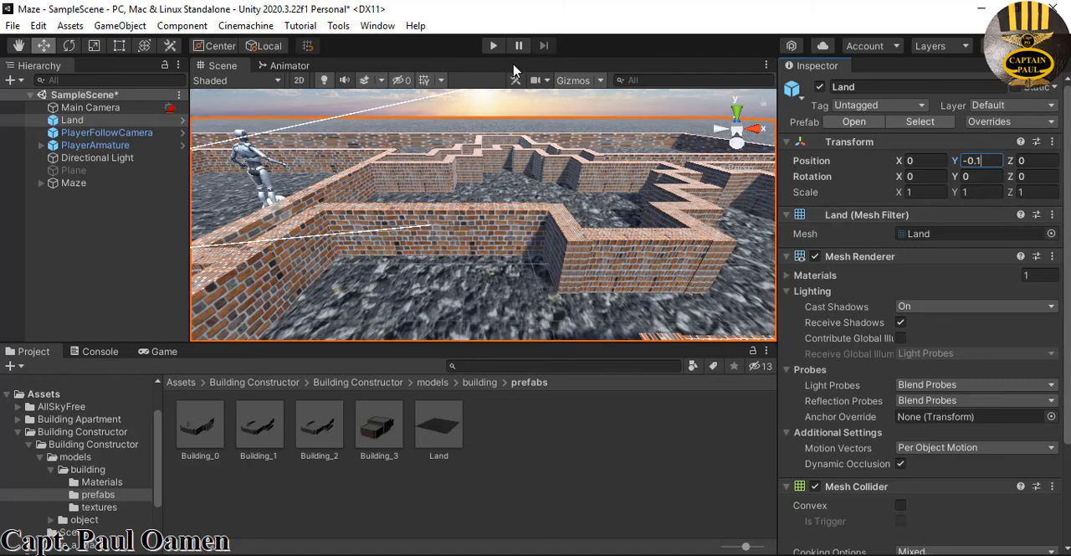
Play-test the lowered ground by walking the character up to a maze wall and jumping against it, and stop the test
left_click(493, 45)
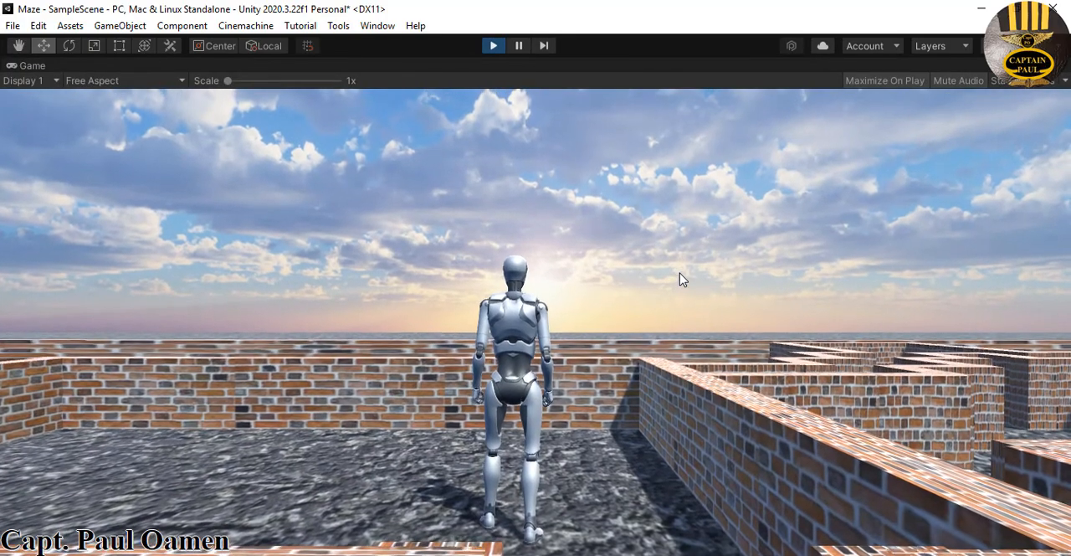
key("w")
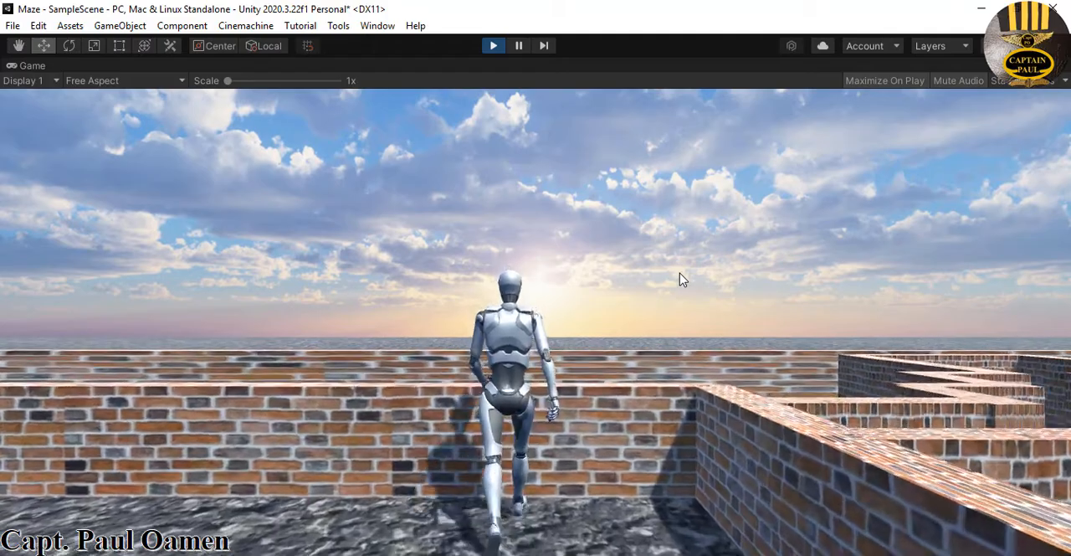
key("space")
key("space")
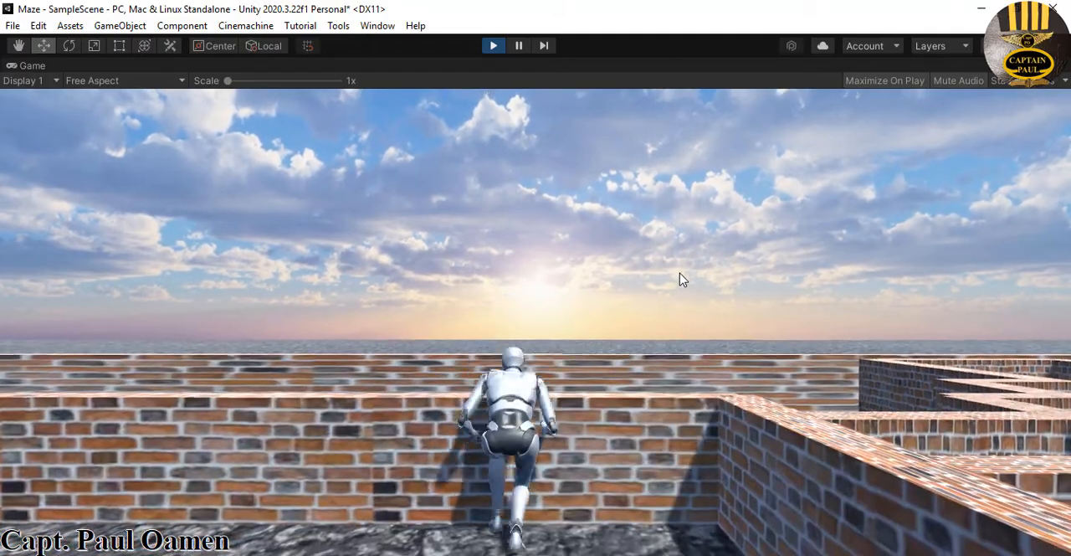
key("space")
key("space")
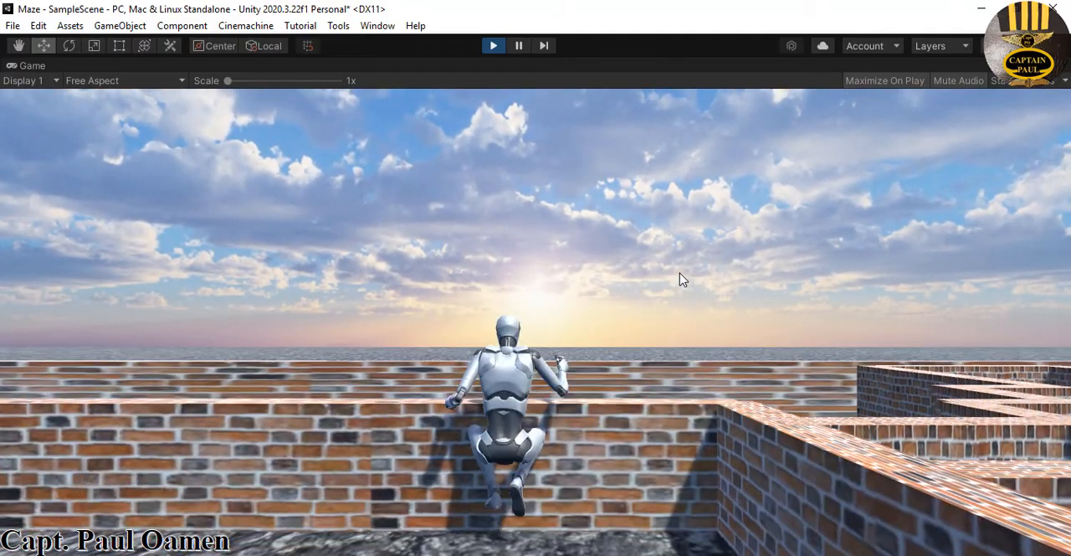
key("space")
key("space")
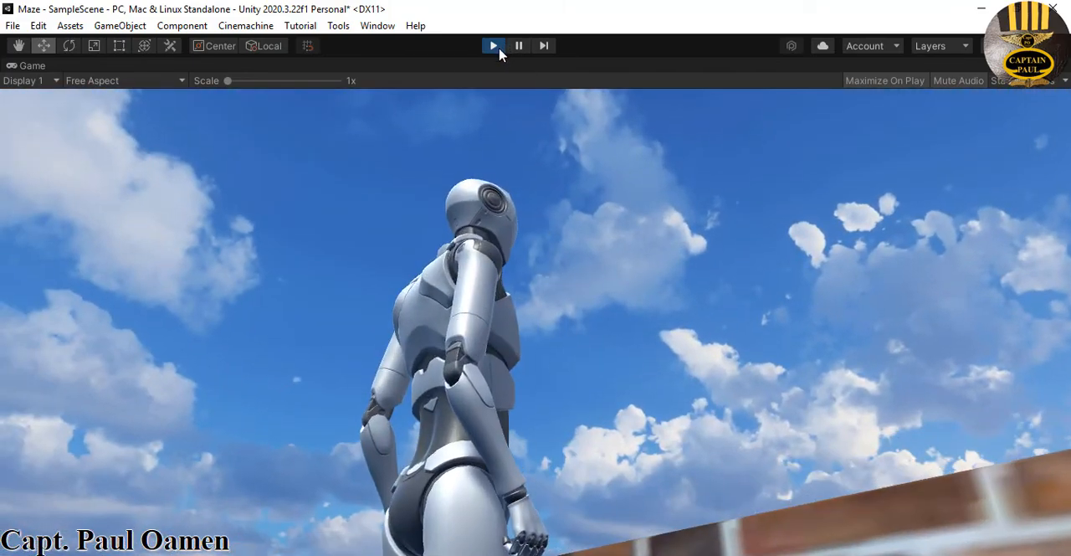
left_click(497, 50)
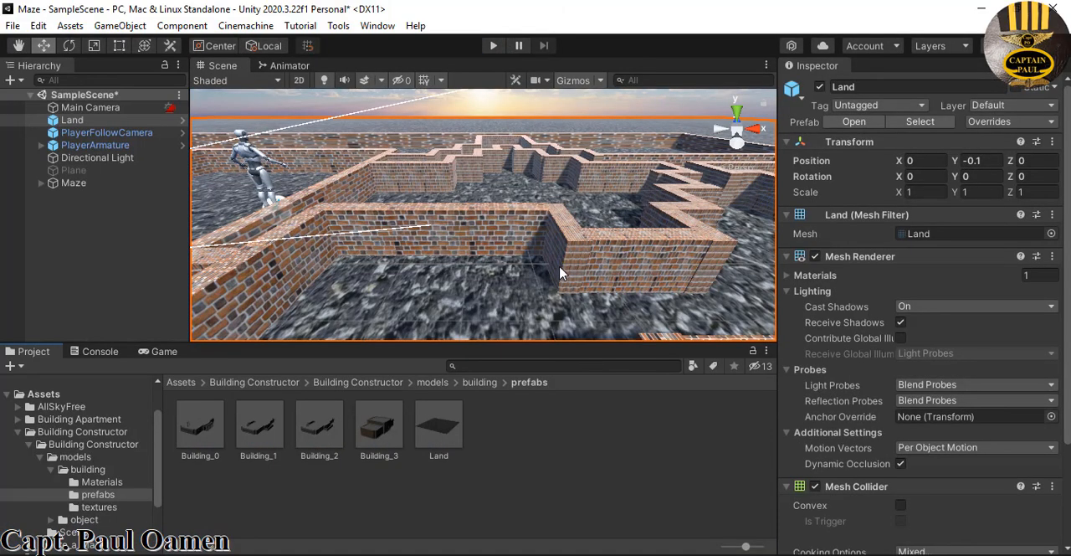
Enlarge the Land object by setting its scale to 2 on X, Y and Z
left_click(121, 121)
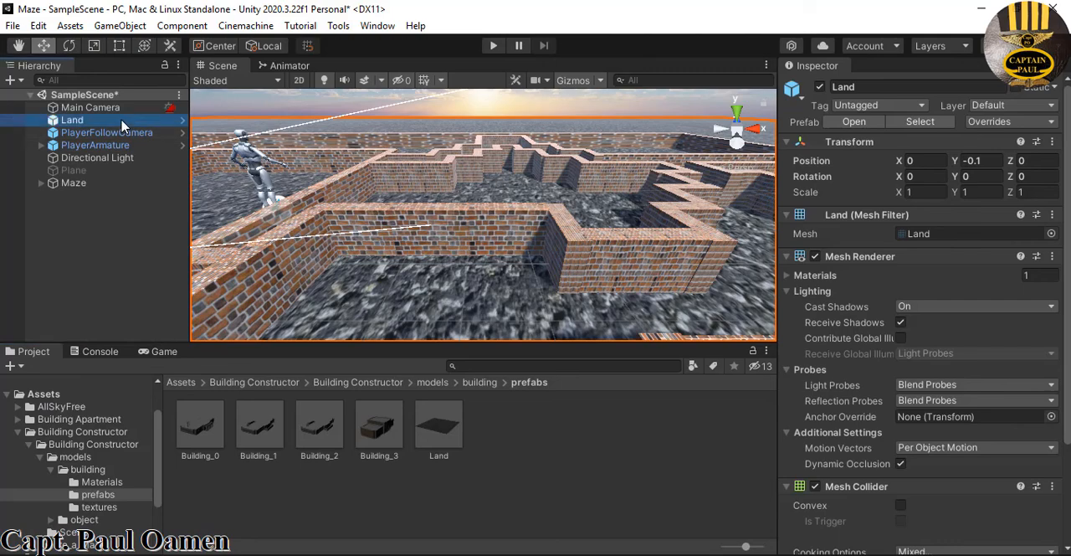
left_click(934, 192)
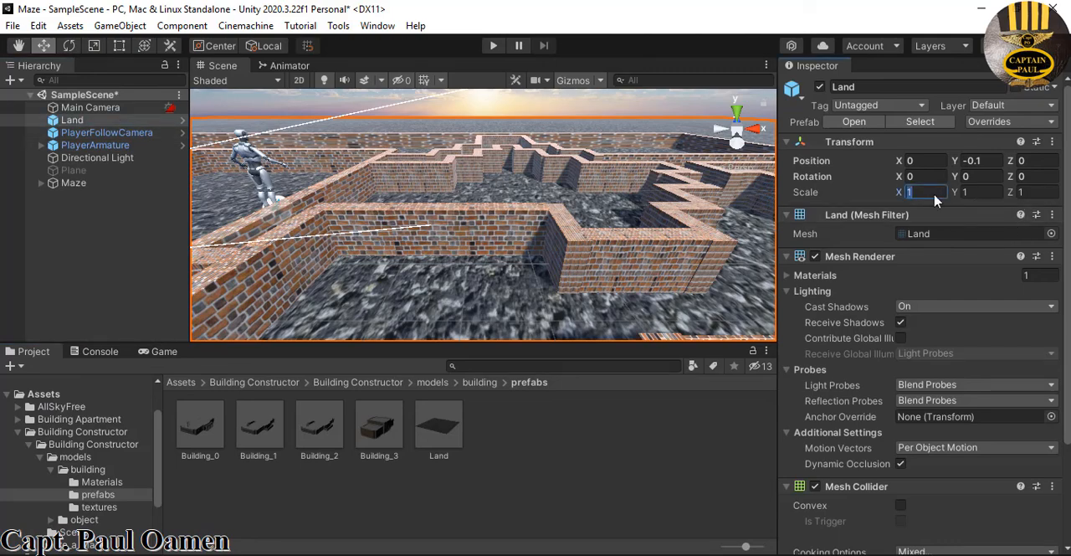
type("222")
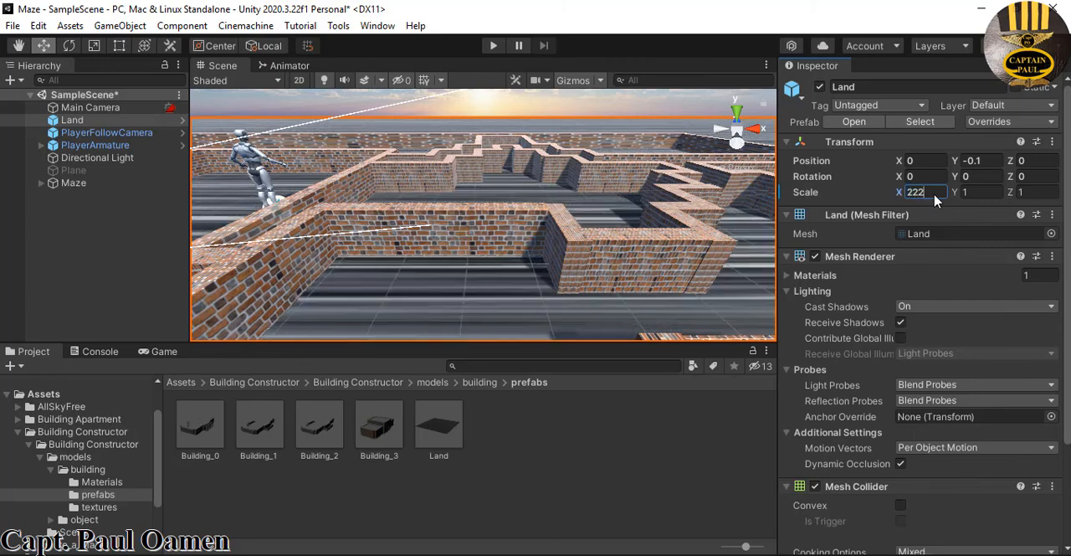
key("BackSpace")
key("BackSpace")
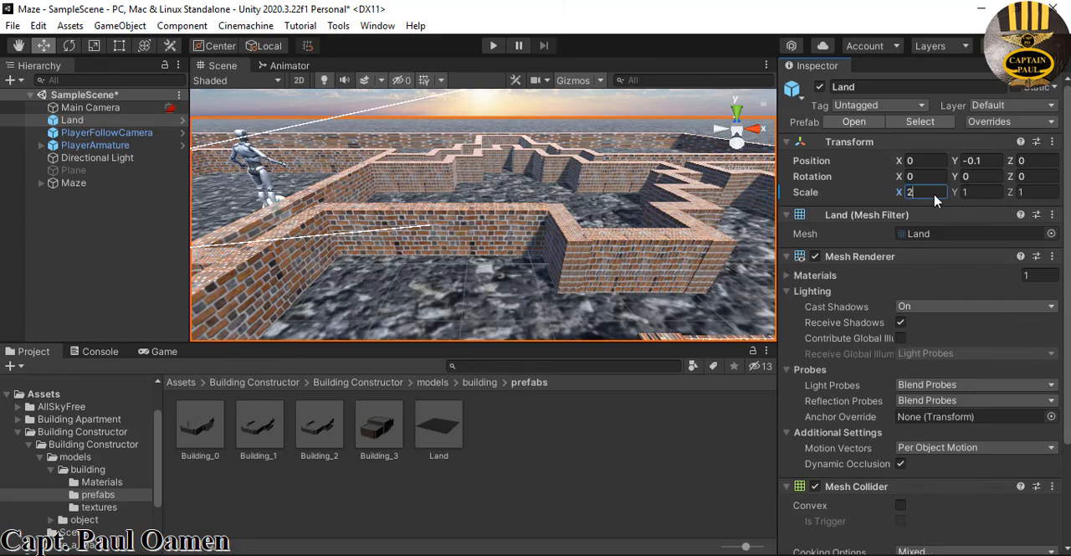
type("2")
key("Tab")
type("2")
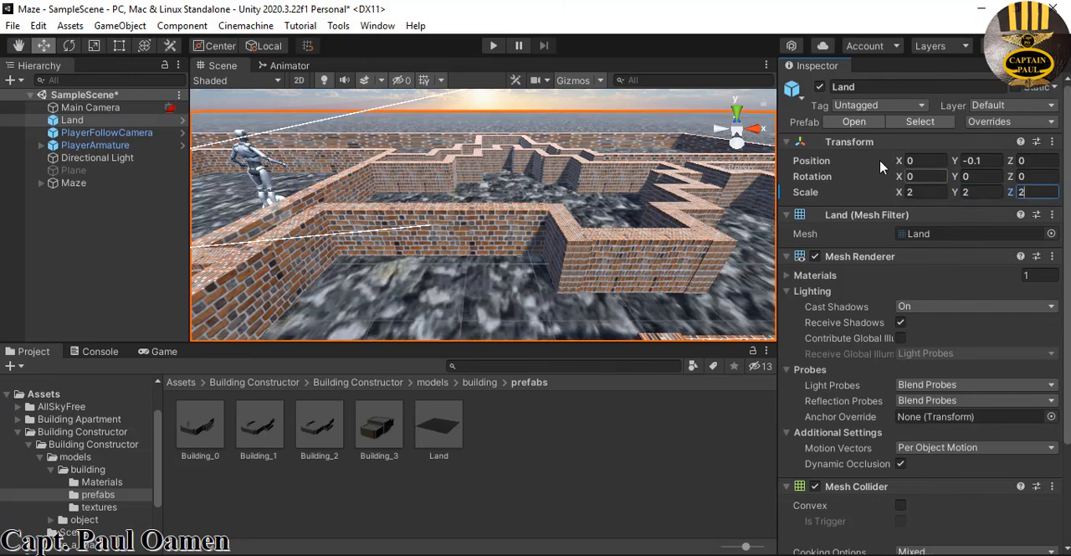
Play-test the scene with the enlarged ground and stop the test
left_click(493, 46)
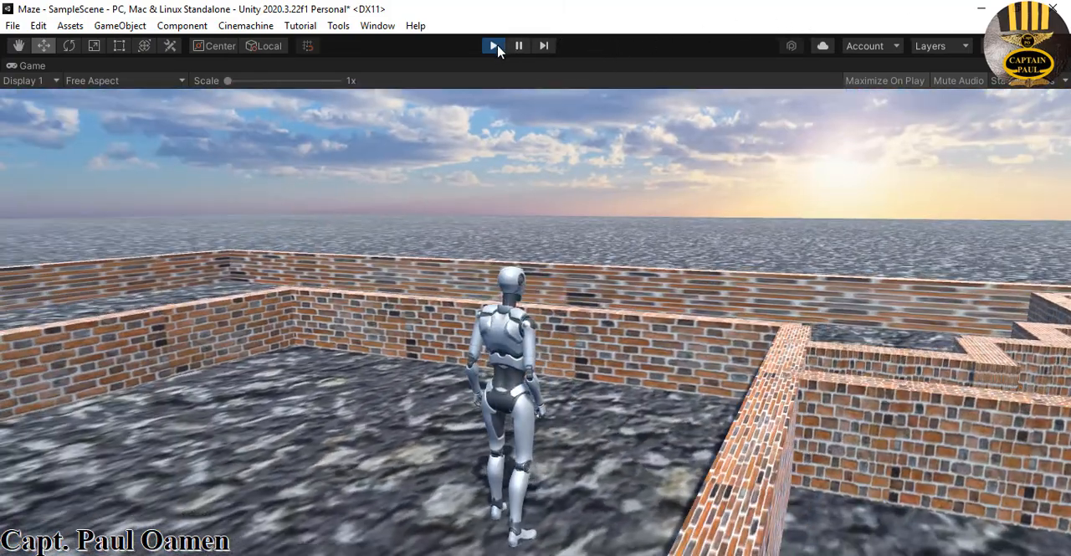
left_click(494, 45)
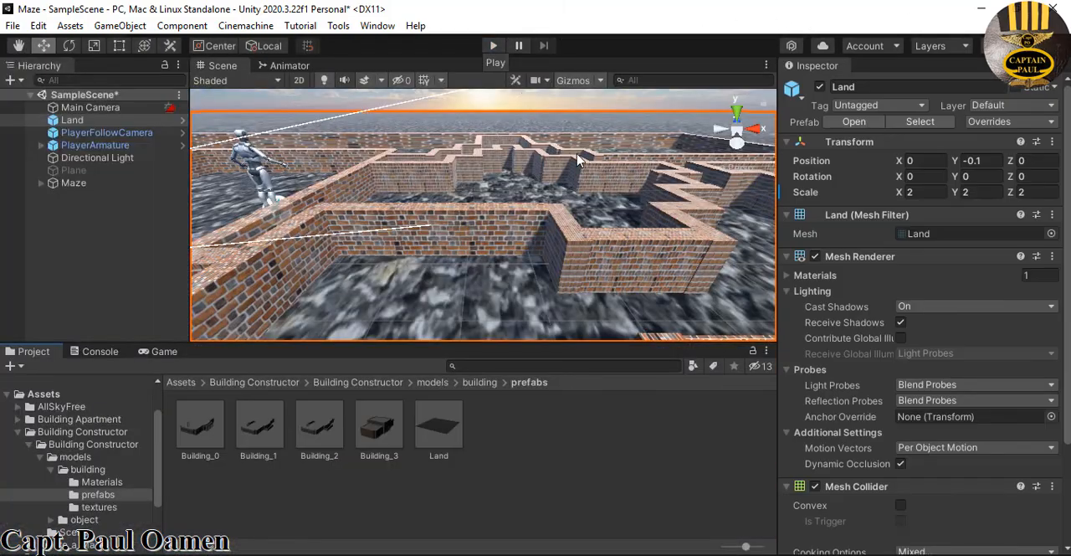
Switch the scene view to Top and examine the free land surrounding the maze
right_click(739, 133)
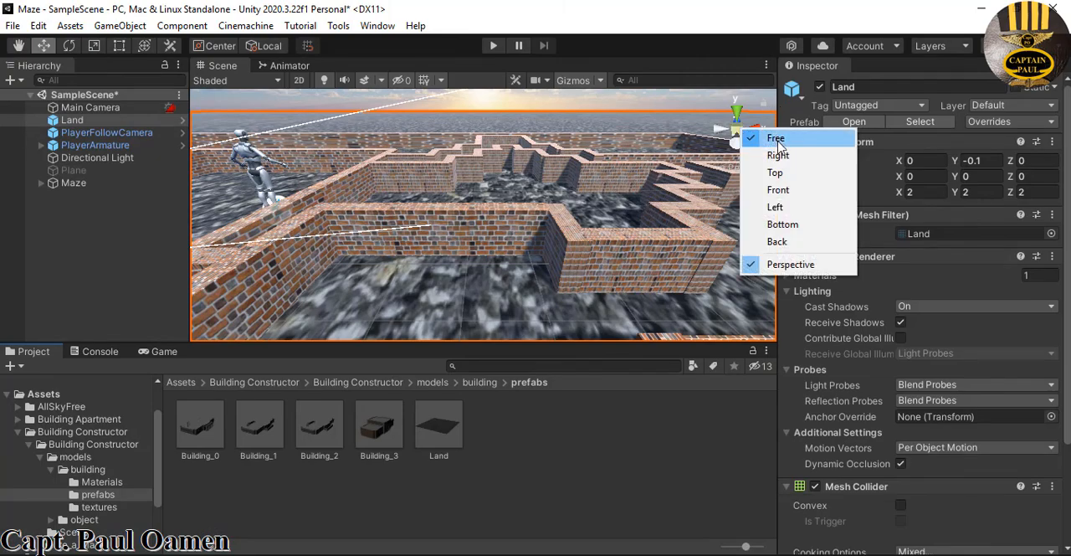
left_click(776, 173)
scroll(651, 147, "down", 10)
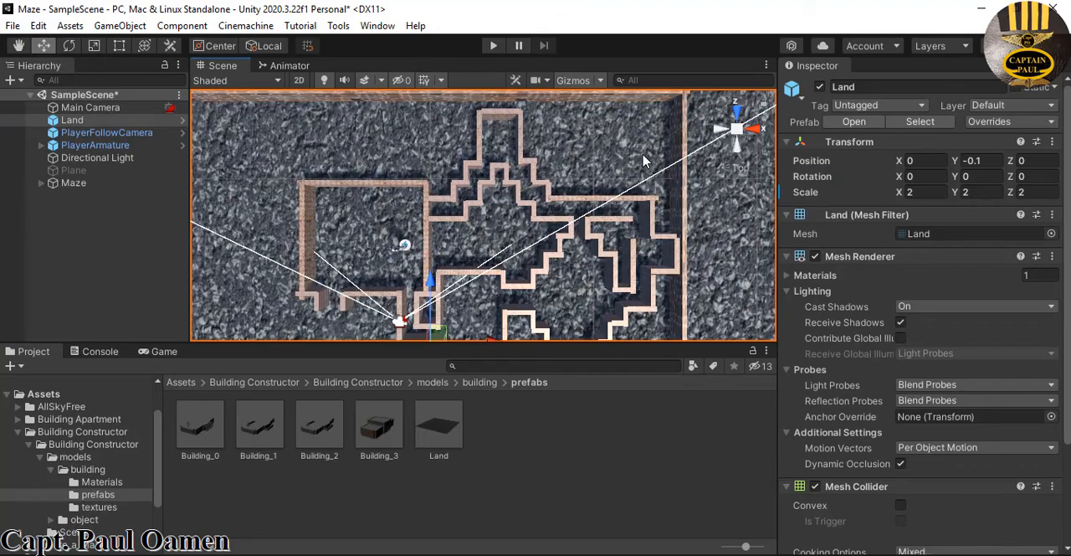
scroll(654, 173, "down", 5)
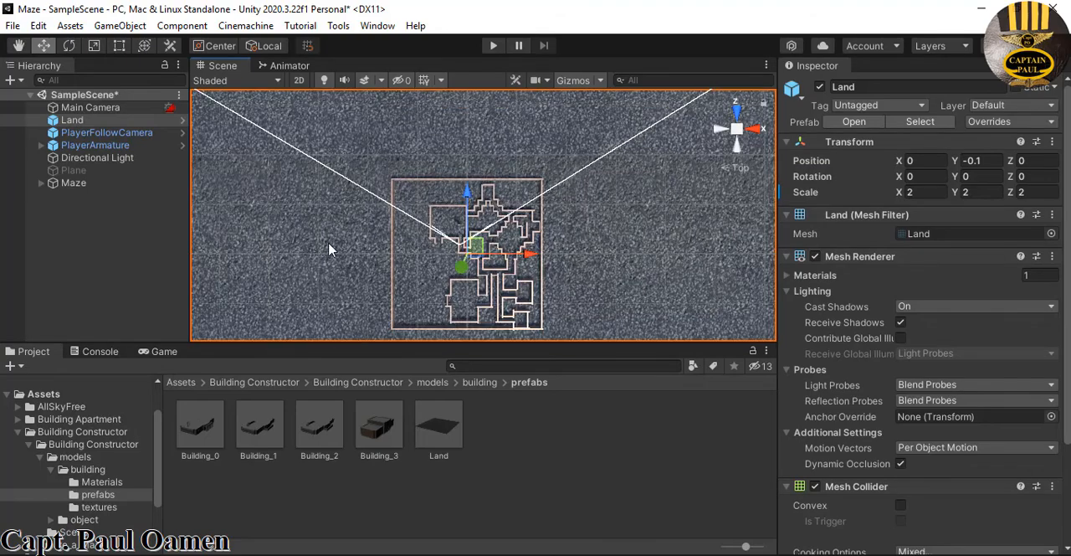
scroll(548, 254, "up", 5)
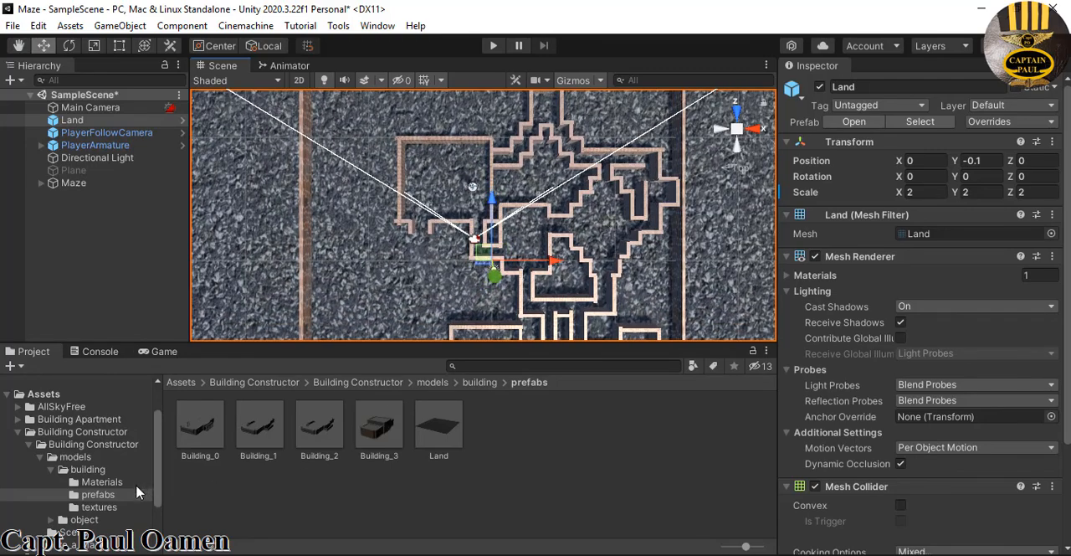
Collapse the inner Building Constructor folder and open the WhiteCity asset folder
left_click(30, 445)
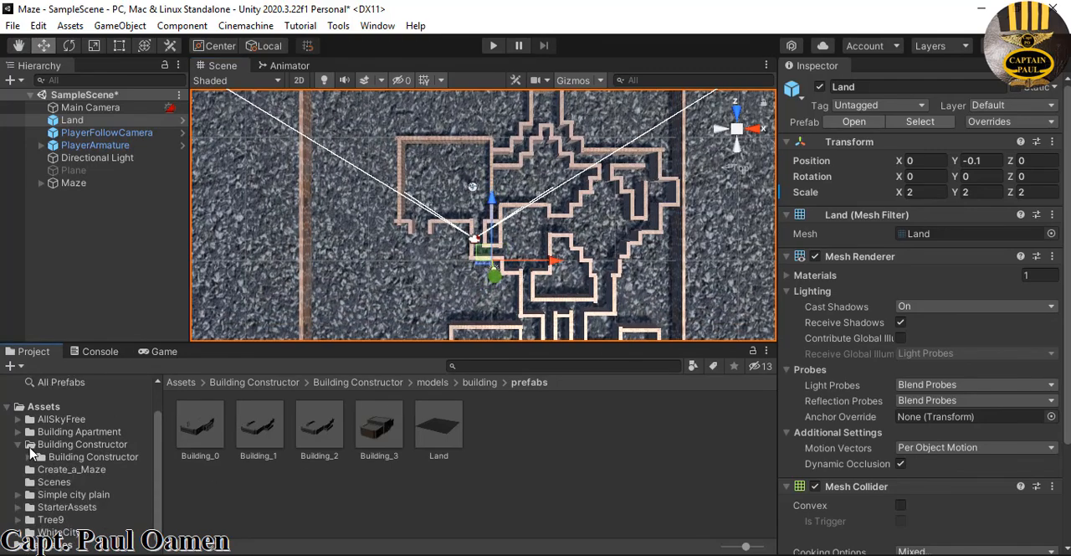
left_click(58, 532)
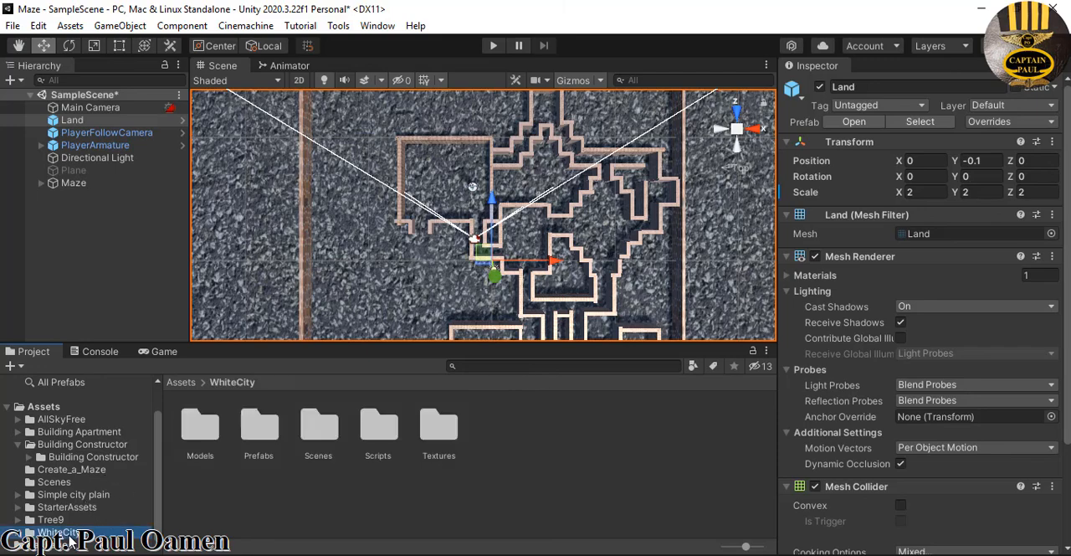
left_click(62, 535)
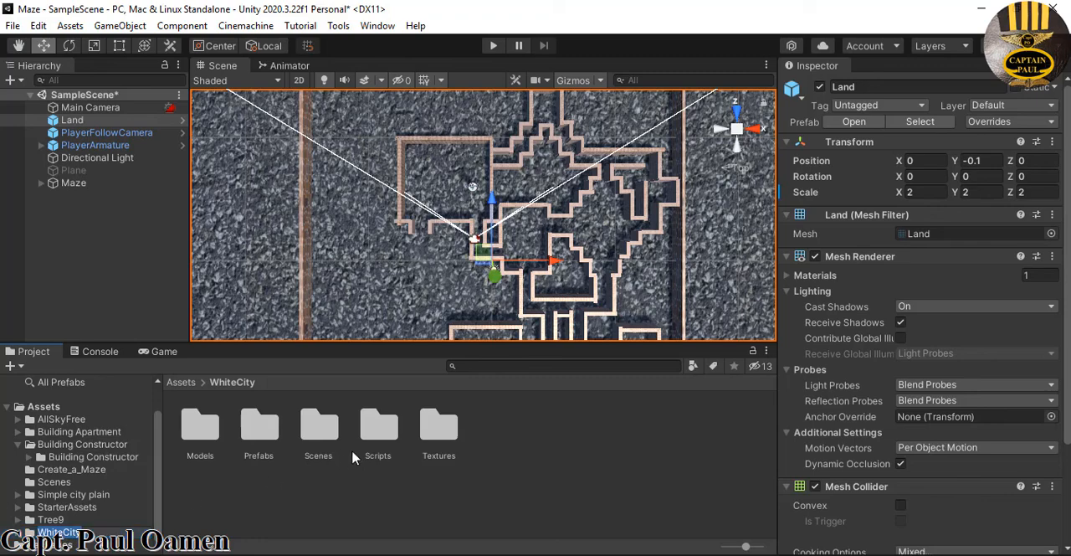
Open WhiteCity's Buildings prefab folder and place building prefab 13 in the scene beside the maze
left_click(27, 535)
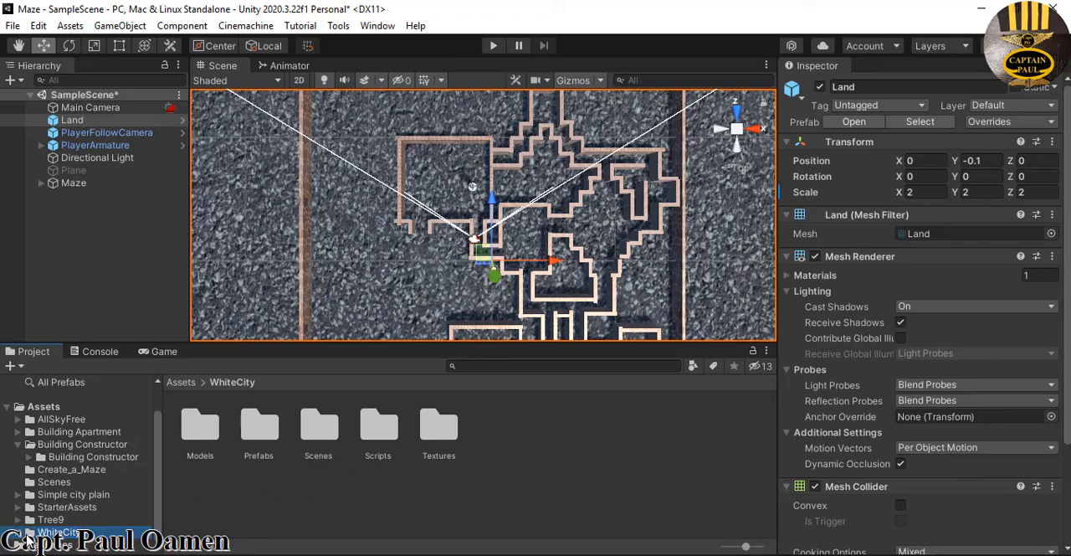
double_click(262, 430)
left_click(200, 429)
double_click(199, 428)
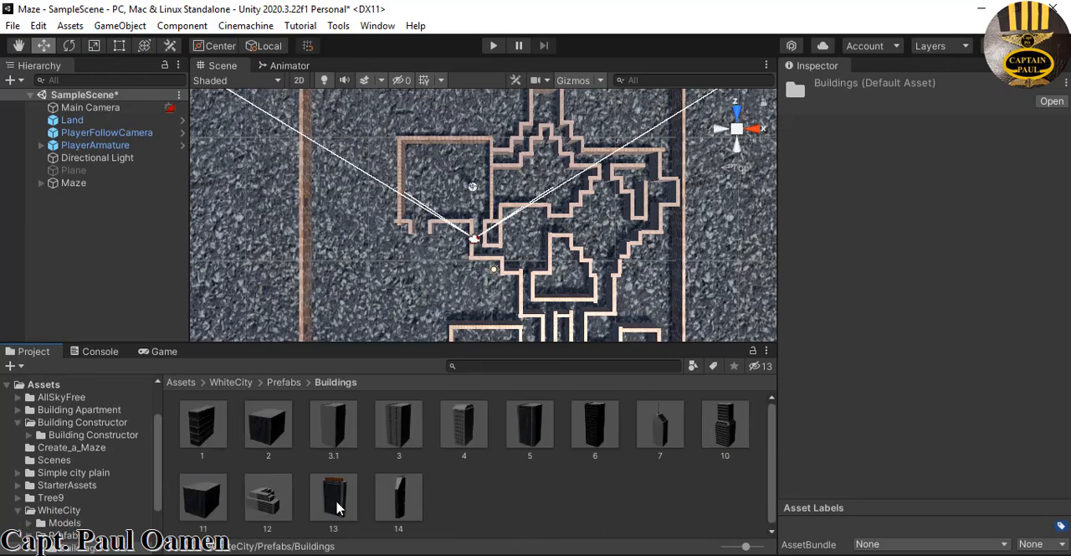
left_click_drag(337, 507, 268, 240)
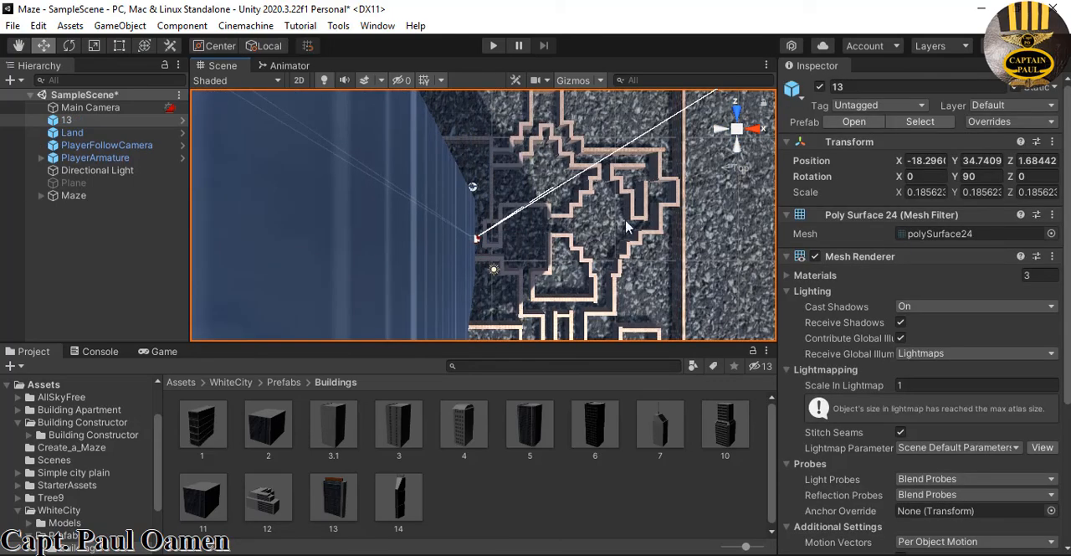
Switch the scene view to Free and move building 13 behind the maze, to X -1.3 and Z 27.1
right_click(739, 132)
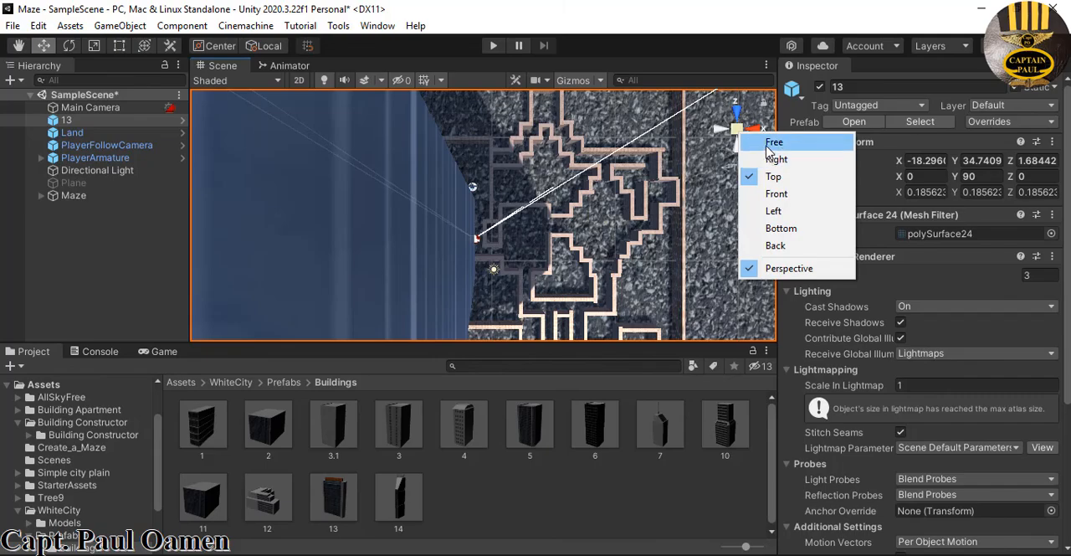
left_click(766, 147)
scroll(665, 251, "up", 2)
scroll(664, 269, "down", 1)
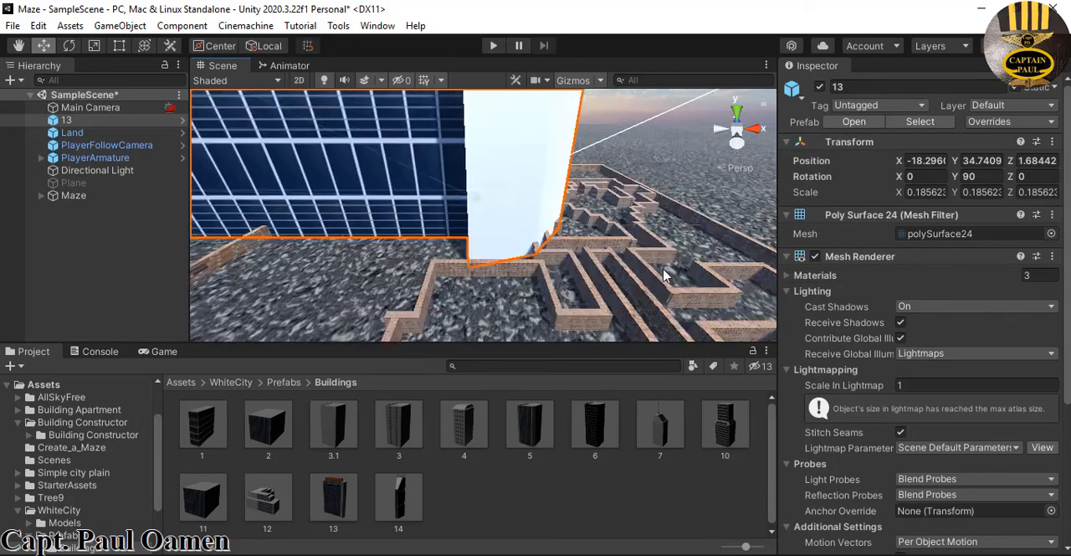
scroll(663, 275, "down", 6)
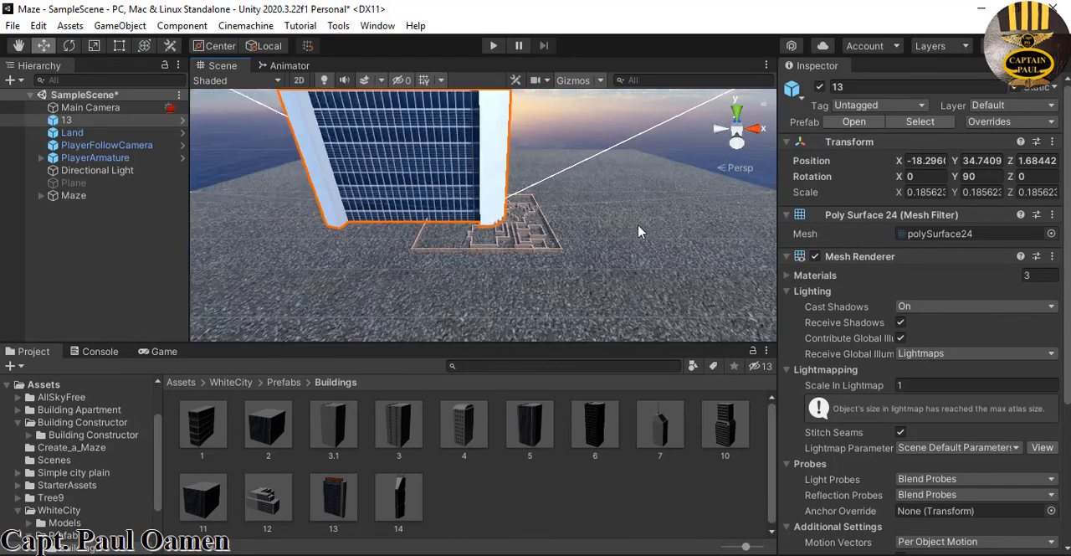
key("f")
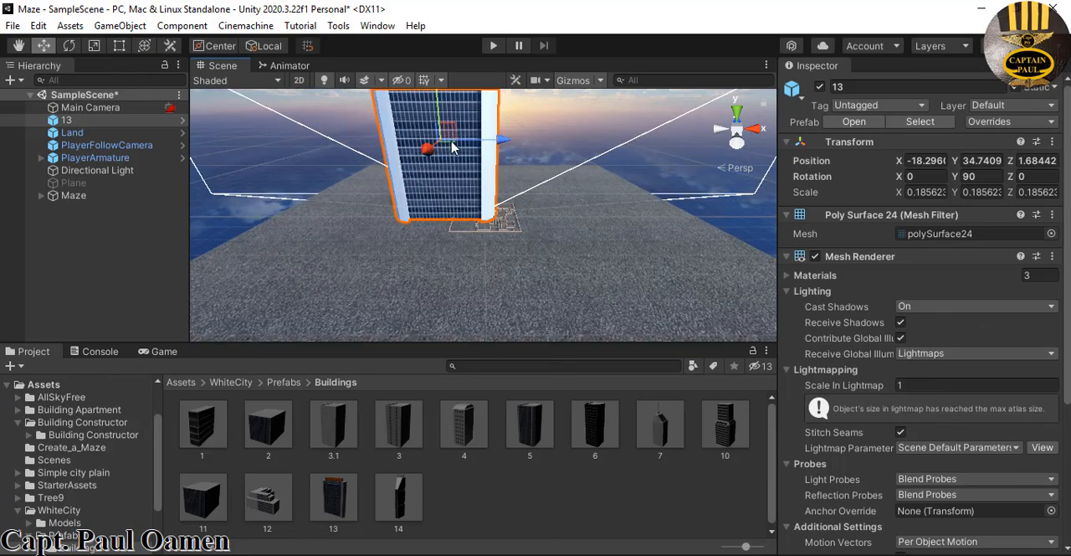
left_click_drag(424, 149, 461, 175)
left_click_drag(513, 135, 545, 134)
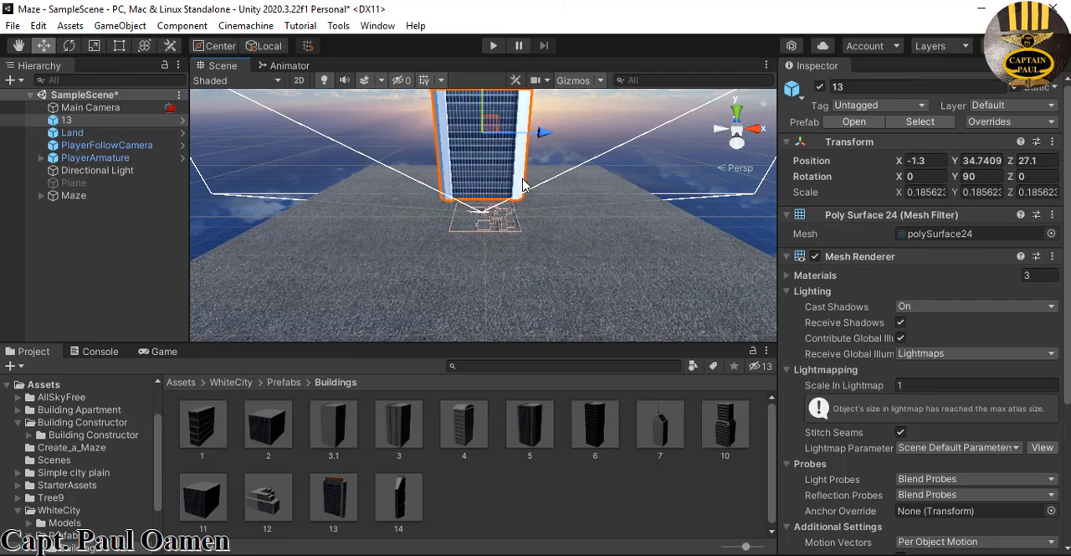
middle_click_drag(511, 260, 483, 320)
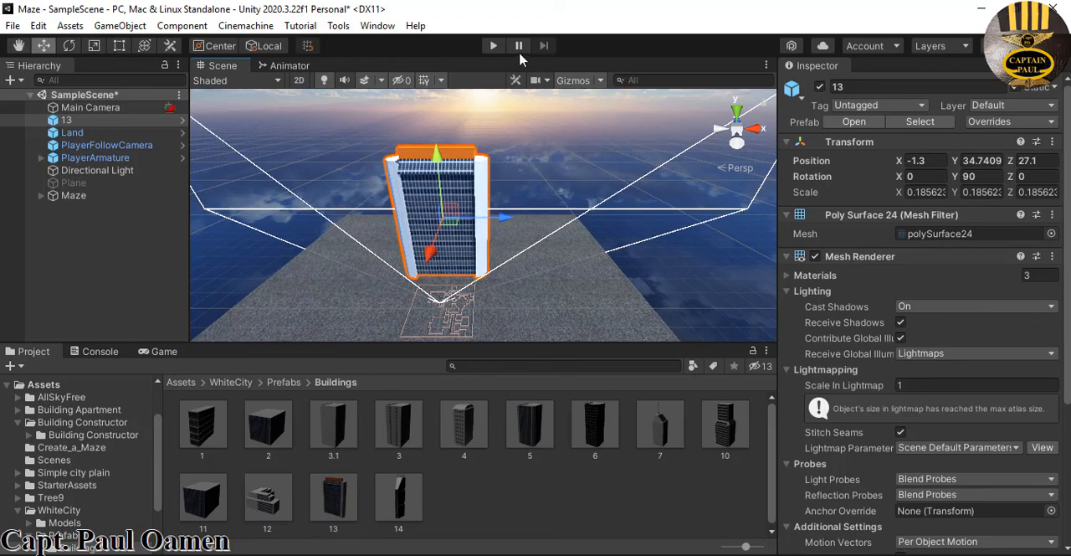
Play-test the scene by walking the character through the maze to view building 13, and stop the test
left_click(494, 46)
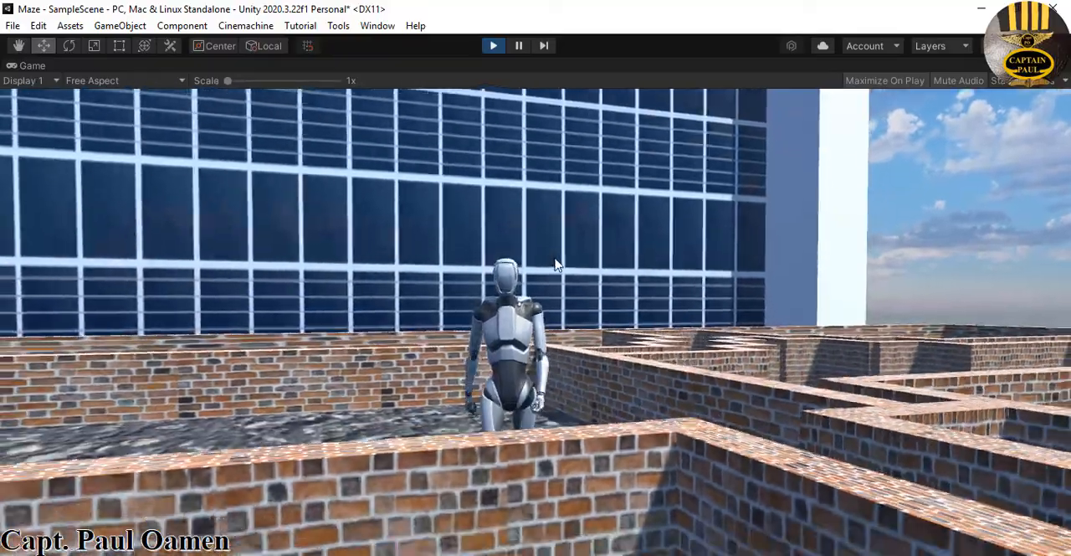
key("d")
key("d")
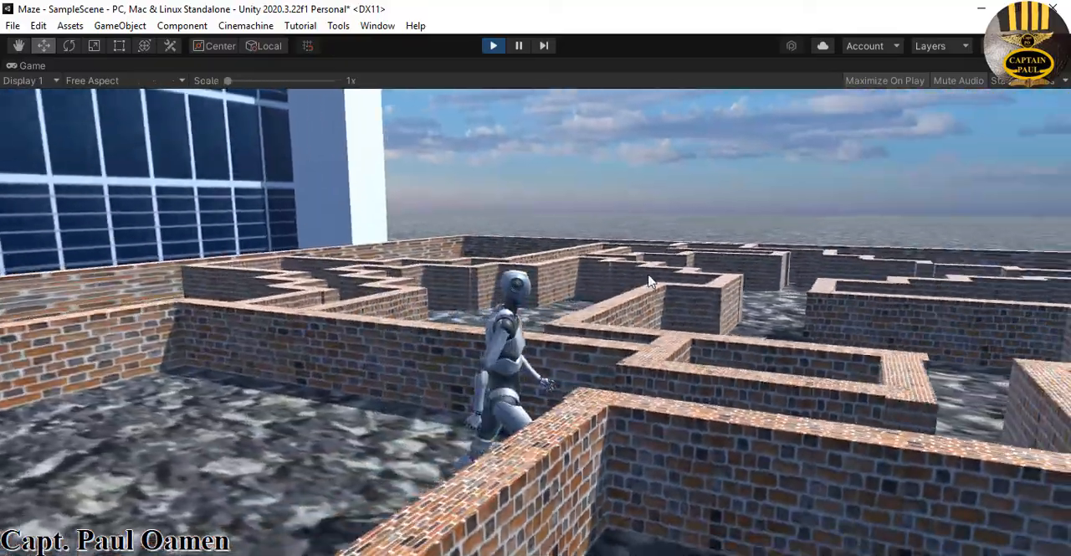
key("w")
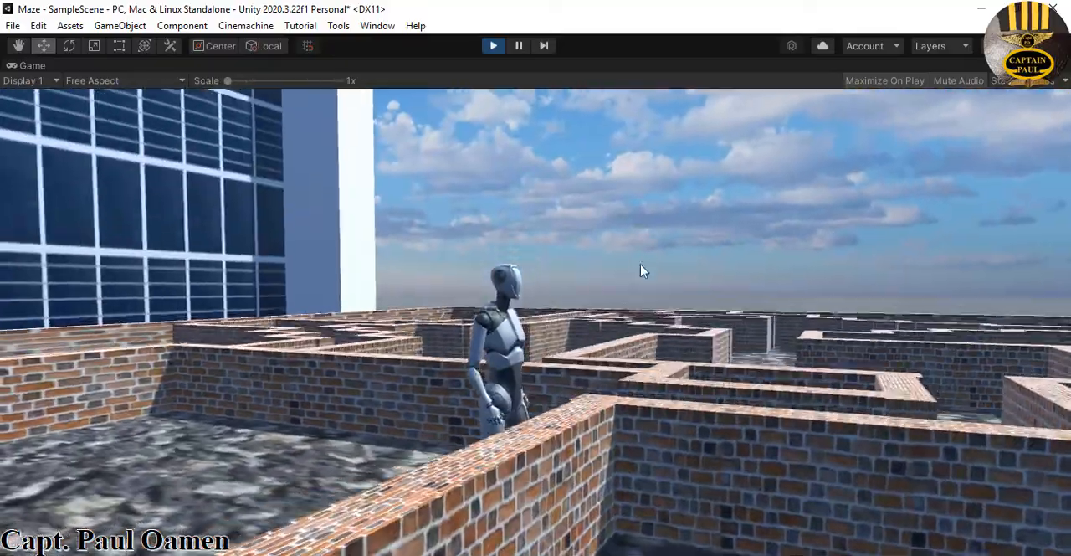
key("w")
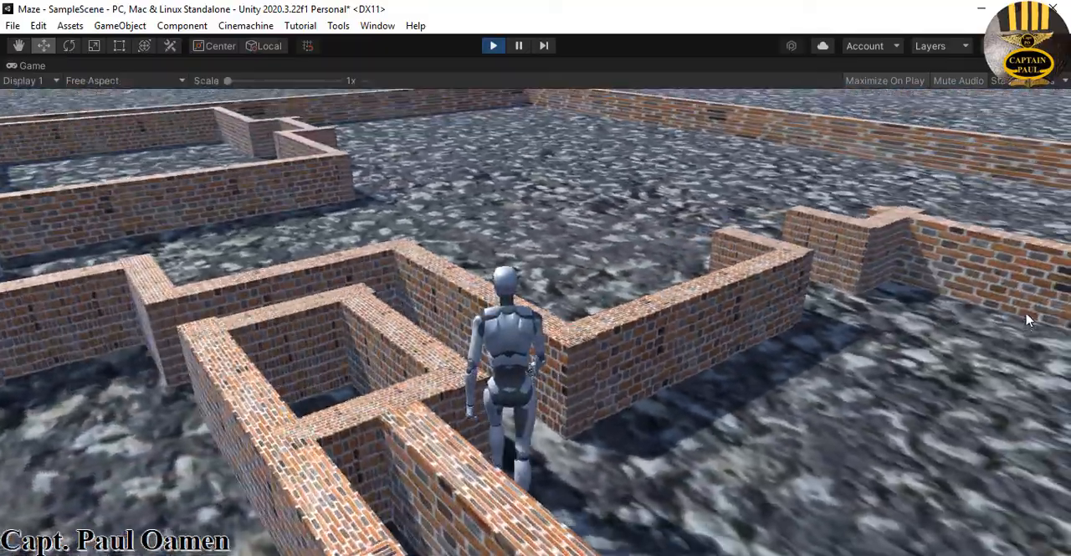
key("w")
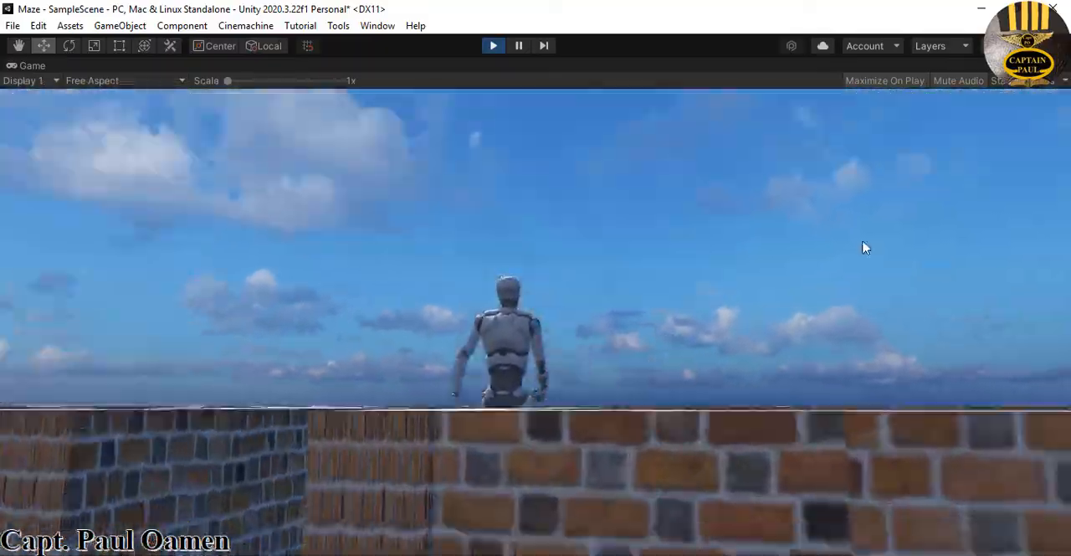
key("w")
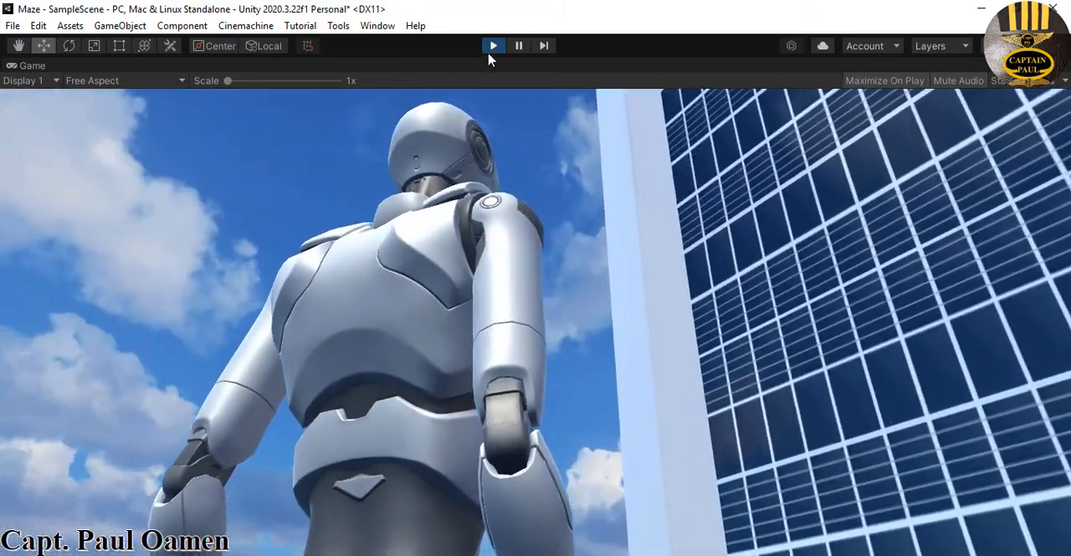
left_click(493, 46)
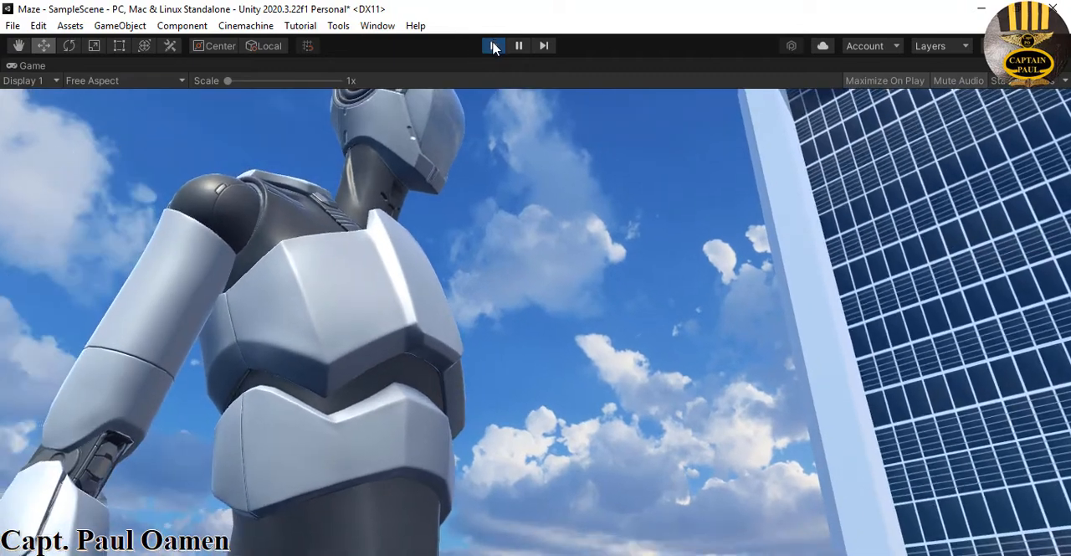
left_click(494, 45)
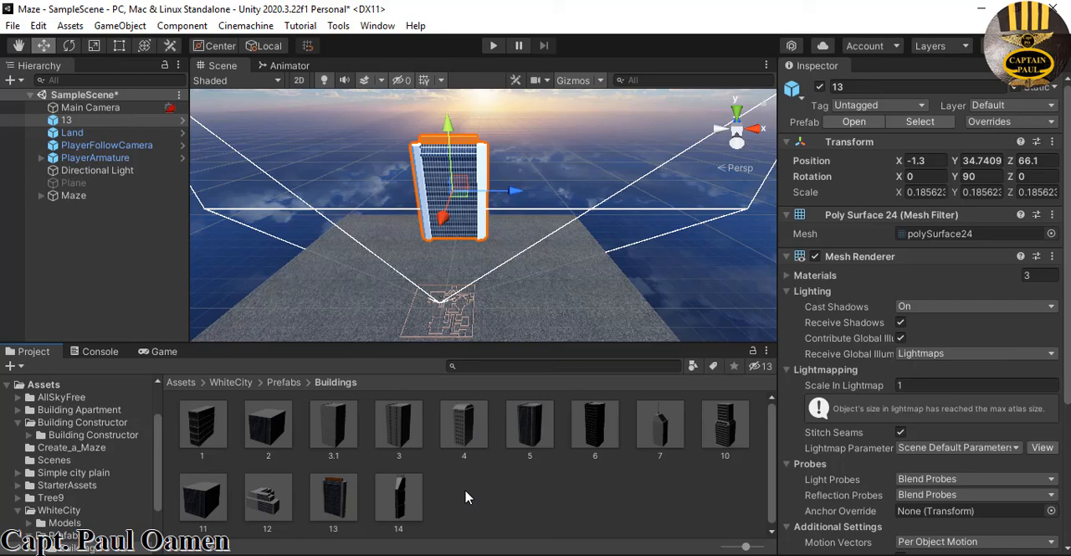
Place building prefabs 7 and 12 on either side of building 13 and play-test the scene
left_click_drag(664, 450, 517, 242)
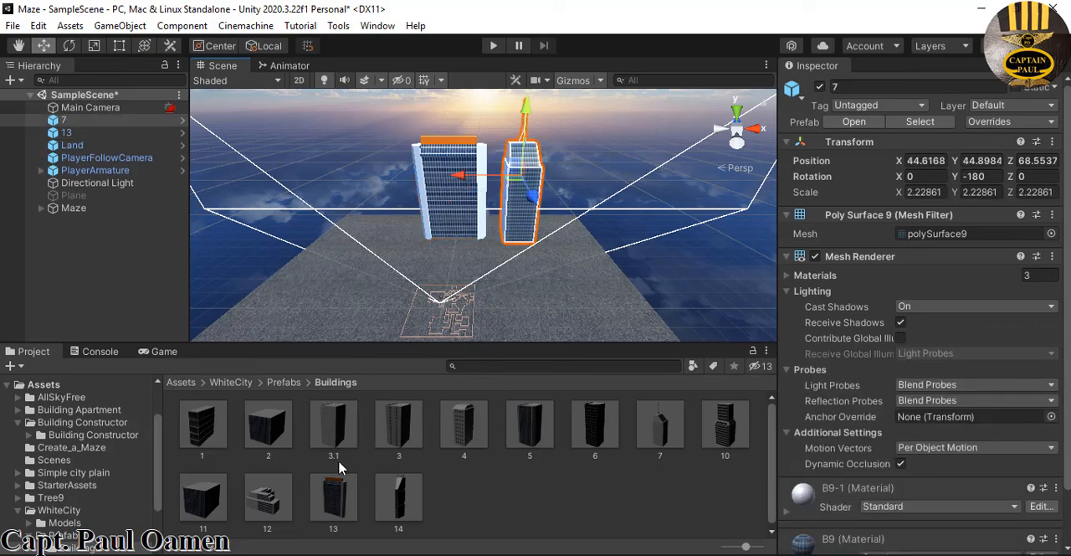
left_click_drag(283, 508, 345, 261)
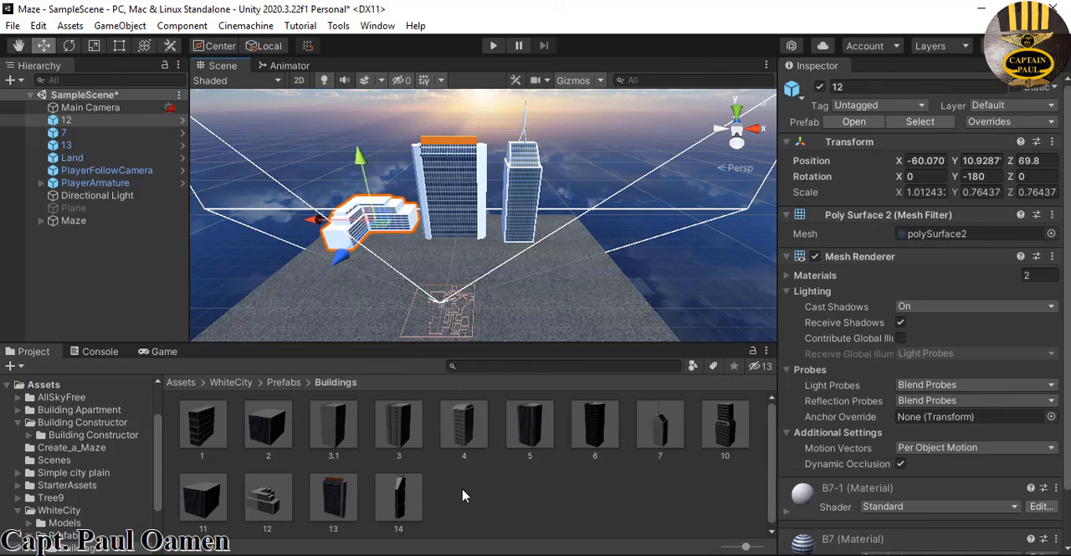
left_click(527, 516)
left_click(493, 45)
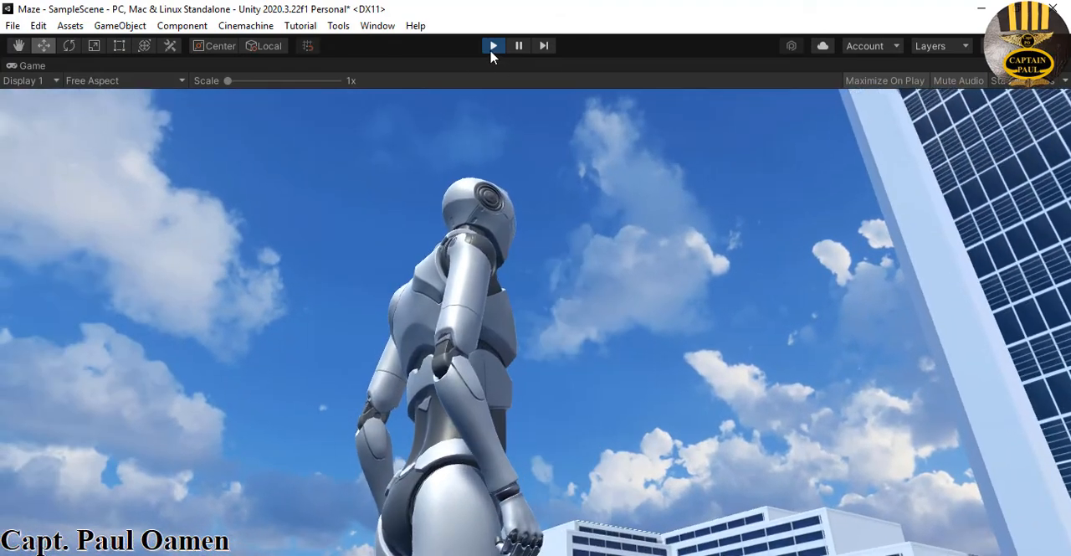
left_click(493, 46)
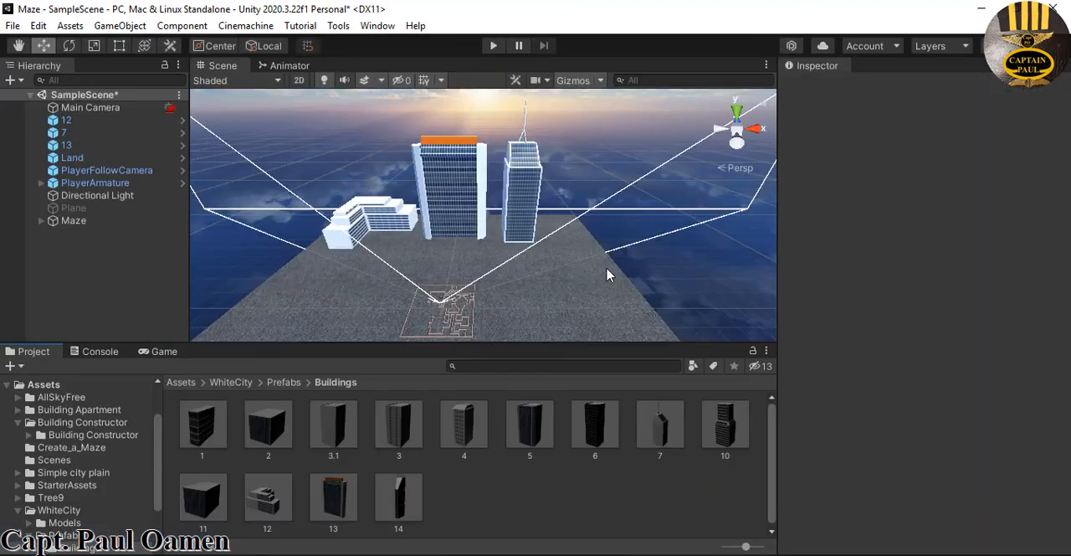
Place building prefabs 14 and 10 on opposite sides of the maze and move building 10 to X -69.1, Y 36.2
middle_click_drag(608, 273, 618, 254)
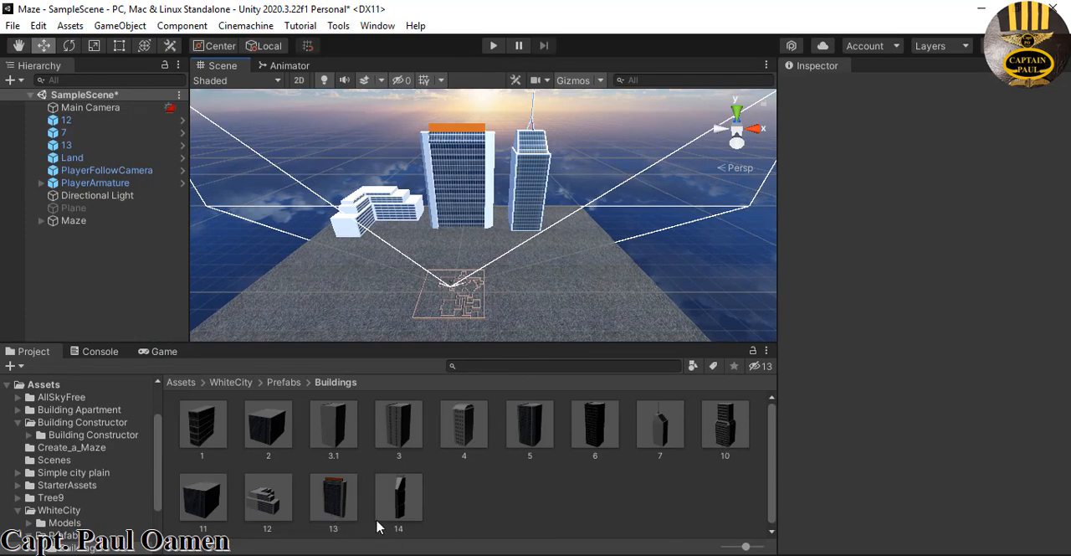
left_click_drag(402, 518, 599, 274)
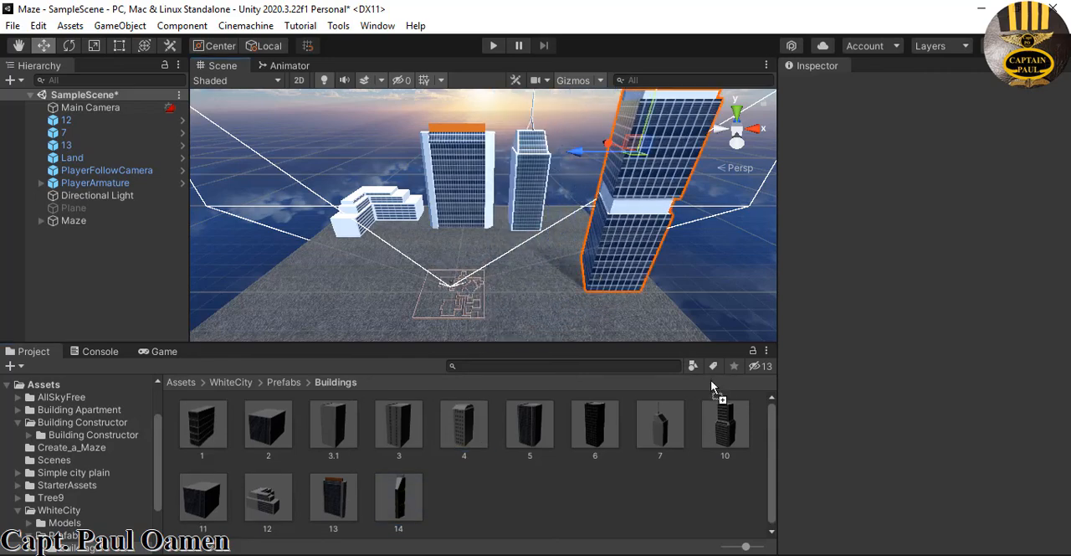
left_click_drag(725, 425, 325, 285)
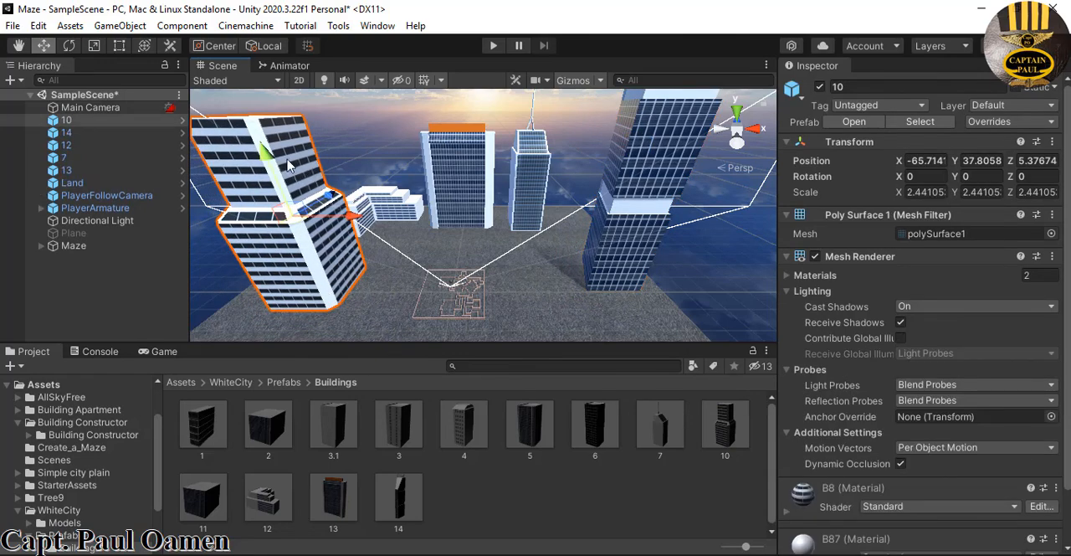
left_click_drag(286, 166, 268, 159)
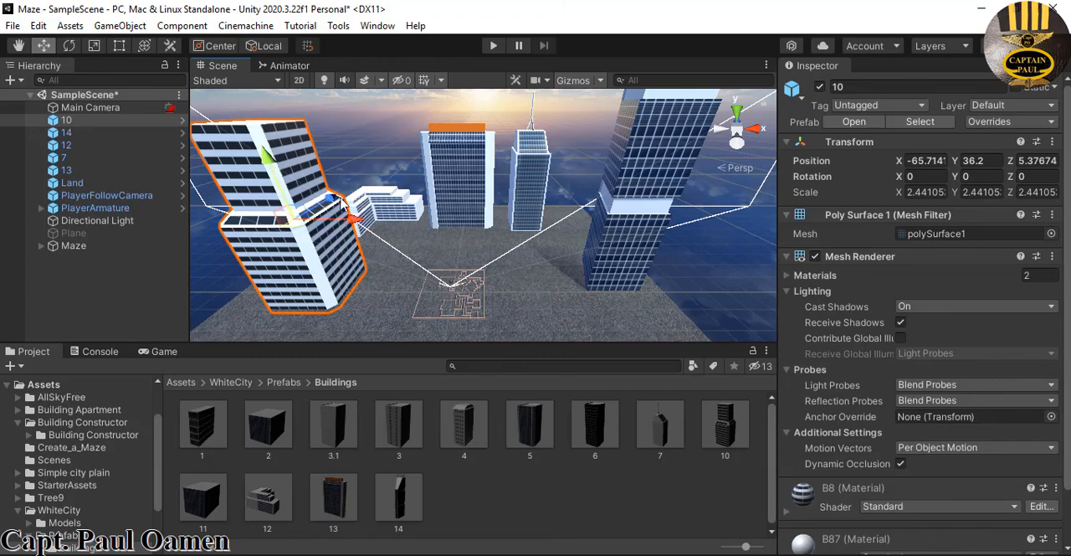
left_click_drag(356, 222, 338, 239)
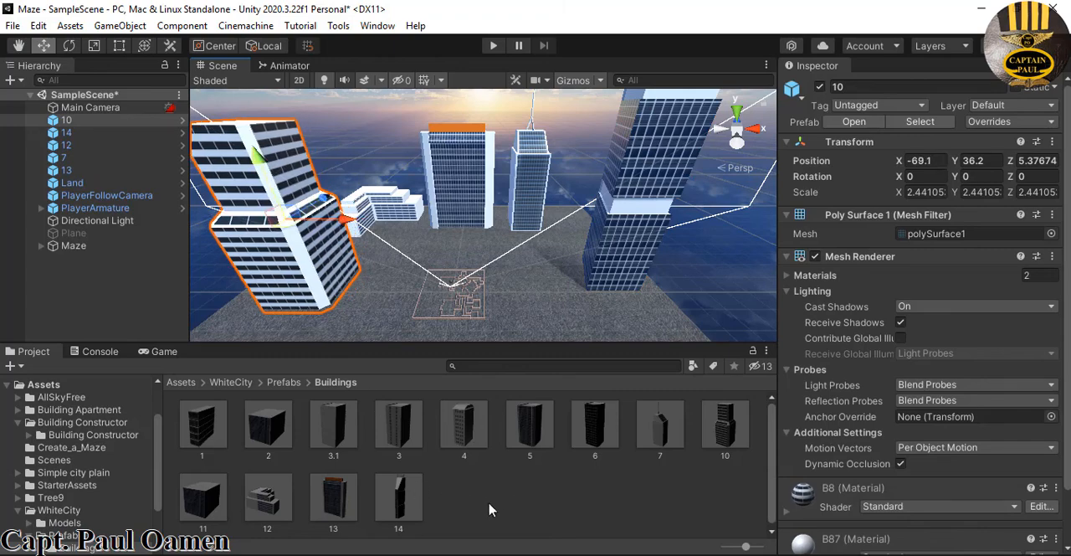
Place building prefabs 2 and 1 on the near corners of the land and set building 1's Y rotation to 90
scroll(578, 306, "down", 6)
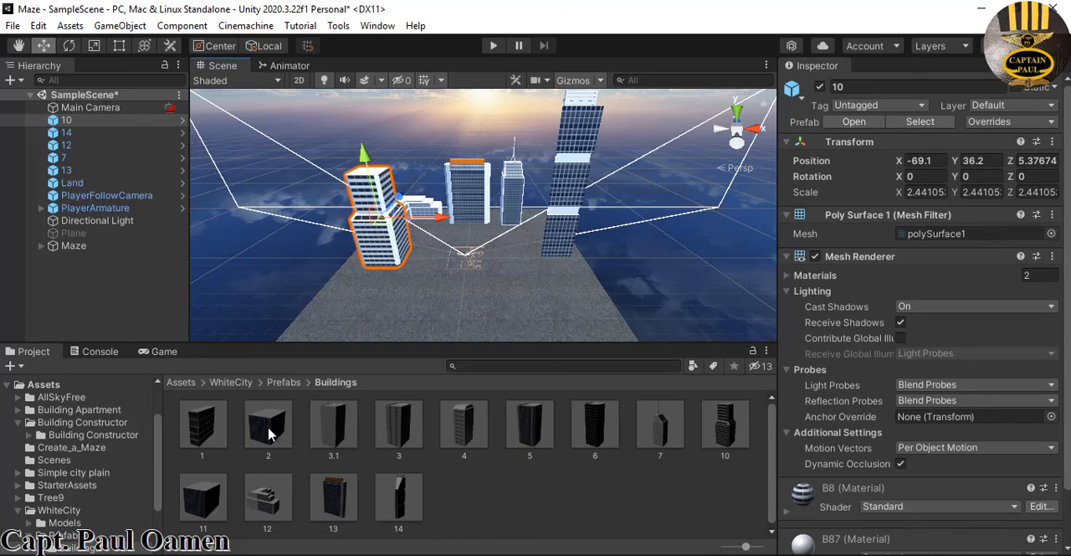
left_click_drag(267, 433, 362, 322)
left_click_drag(201, 437, 551, 322)
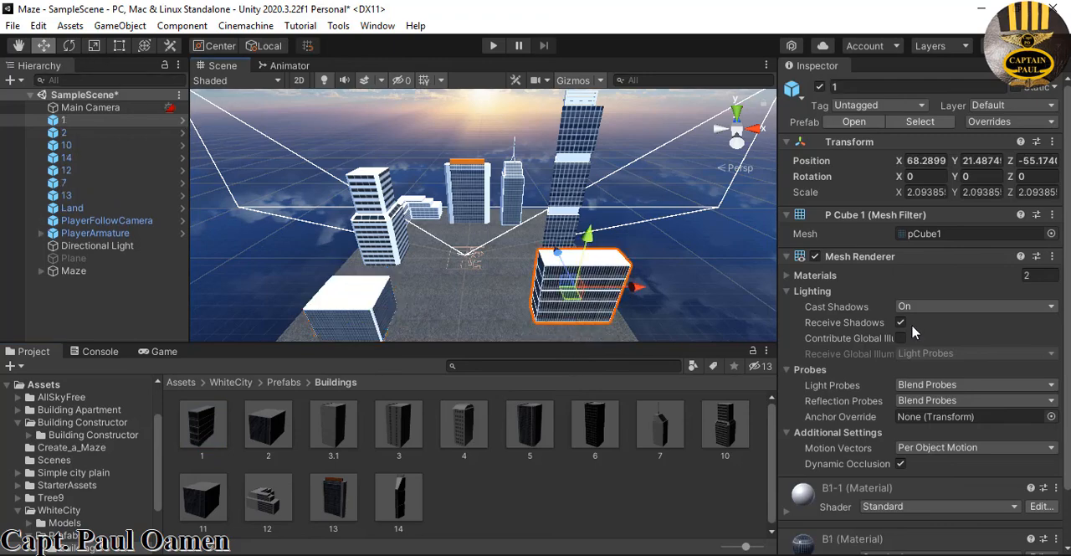
left_click(987, 176)
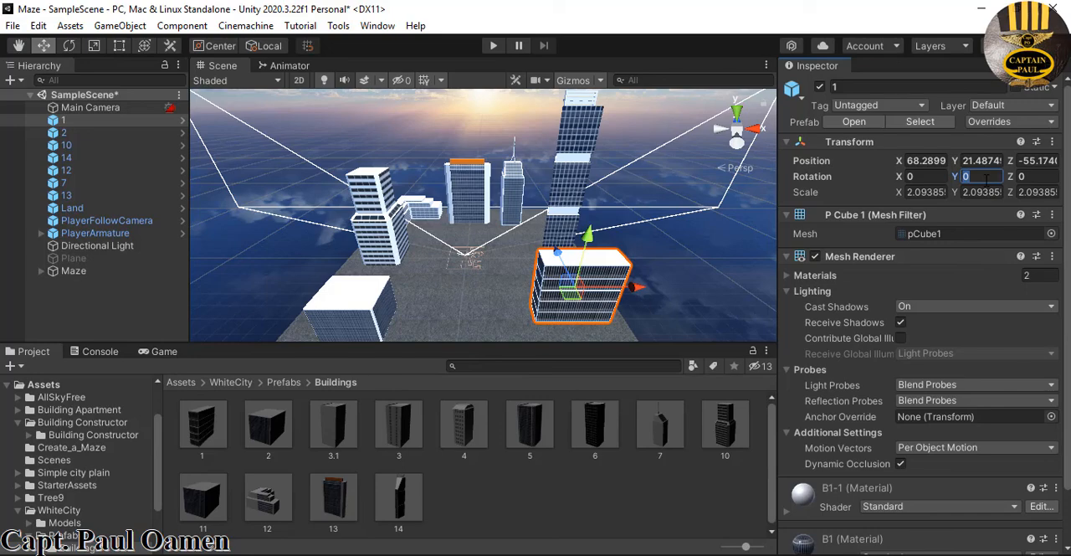
type("90")
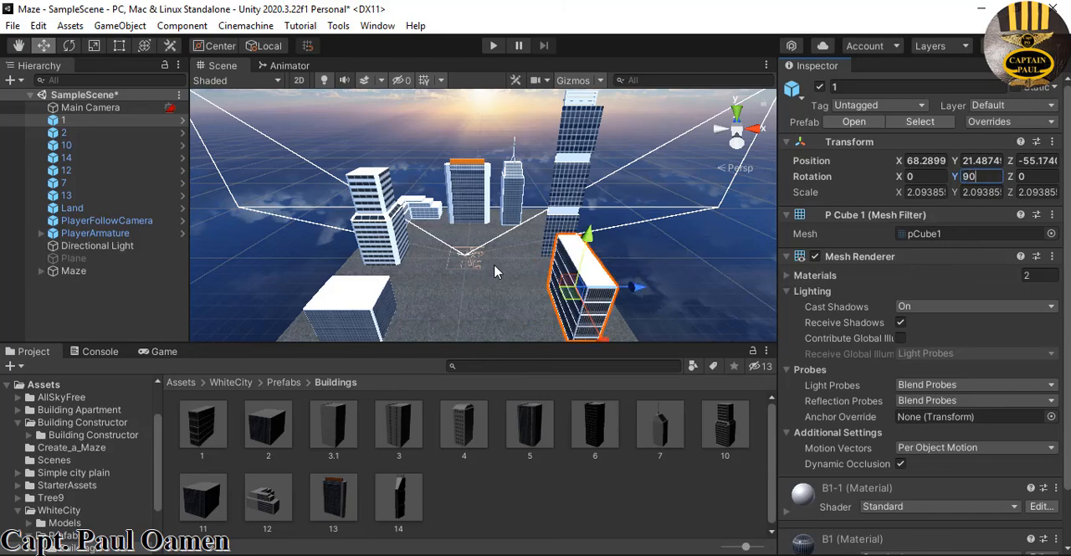
Open the Tree9 asset folder and place Tree9_3, Tree9_5, Tree9_4 and Tree9_Leaf on the land around the maze
scroll(496, 271, "down", 4)
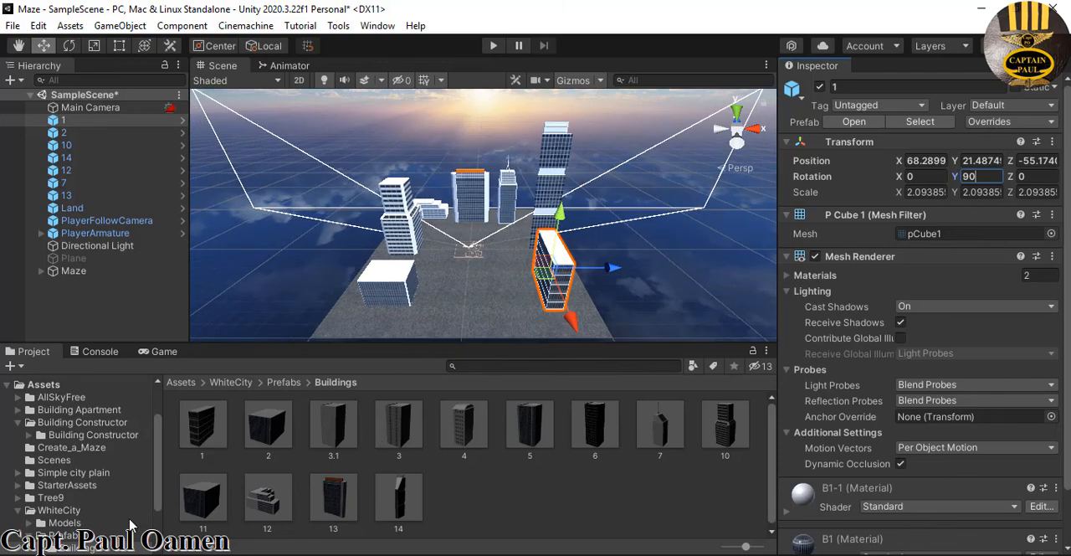
left_click(51, 498)
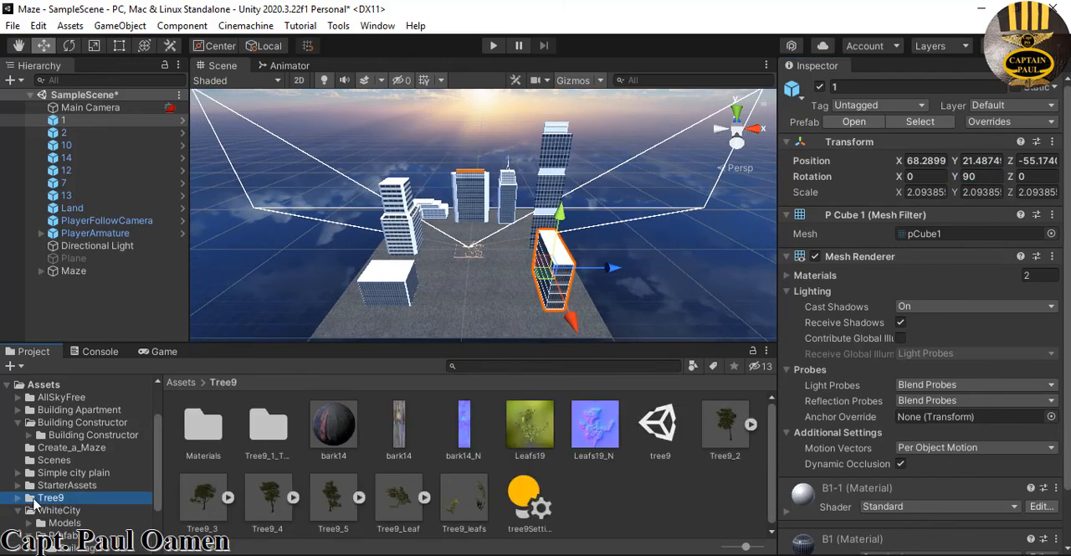
left_click_drag(204, 501, 519, 241)
left_click_drag(326, 500, 472, 221)
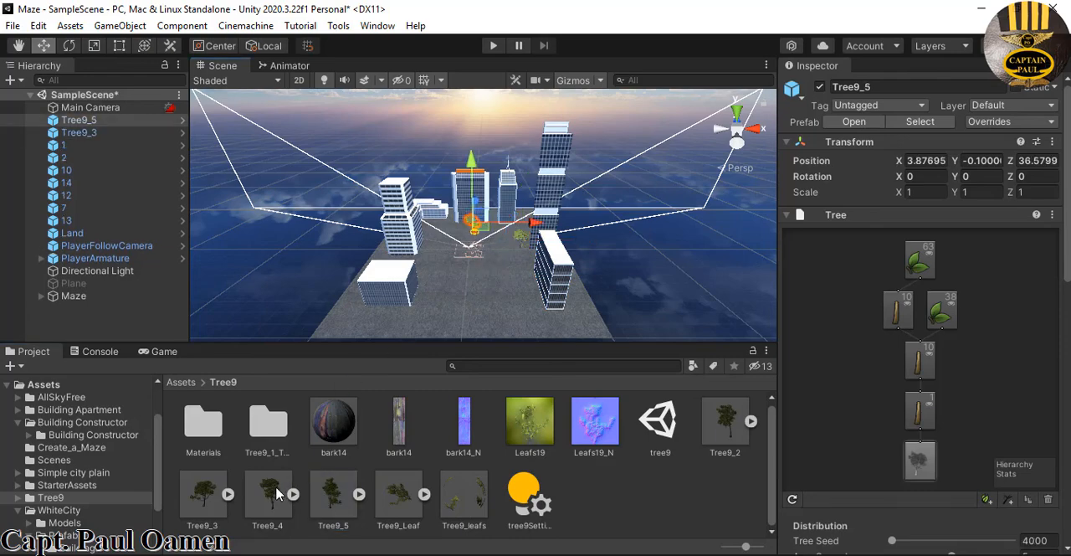
left_click_drag(279, 494, 436, 247)
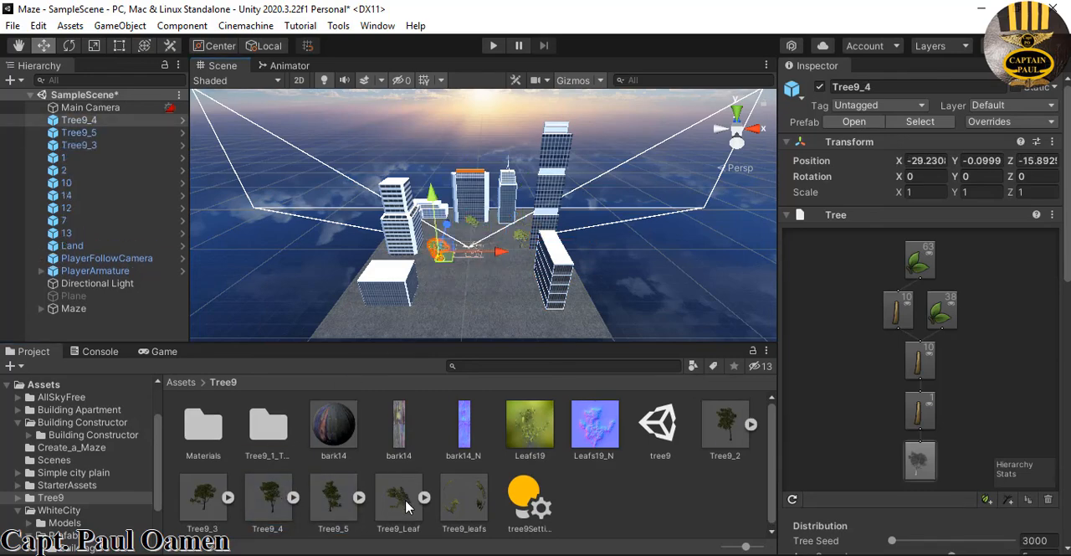
left_click_drag(406, 505, 515, 266)
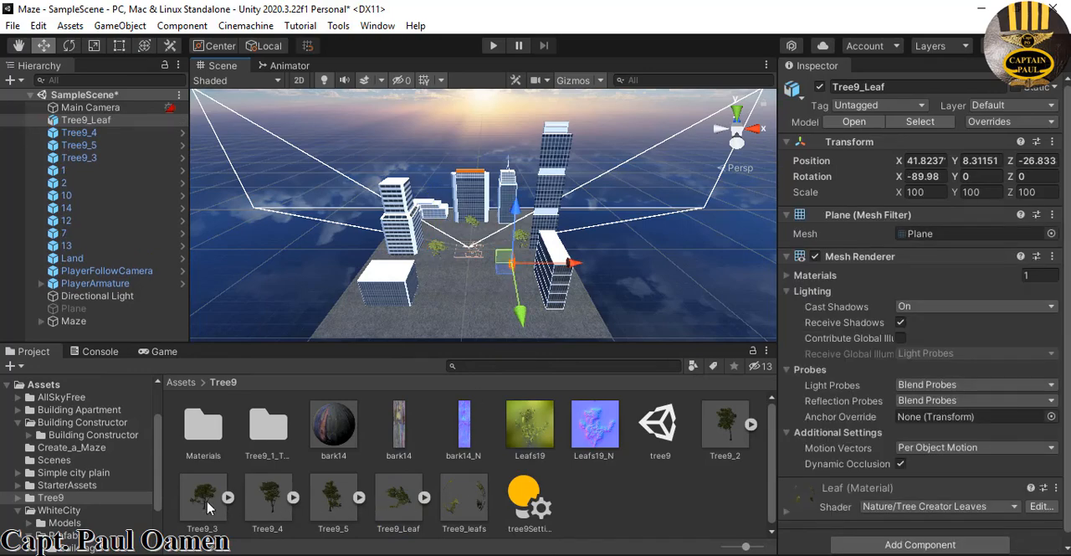
Place another Tree9_3 in front of the maze, then duplicate the Tree9_3 beside the tall tower and move the copy to X 36.8, Z 17.1
left_click_drag(209, 507, 453, 286)
scroll(478, 283, "up", 8)
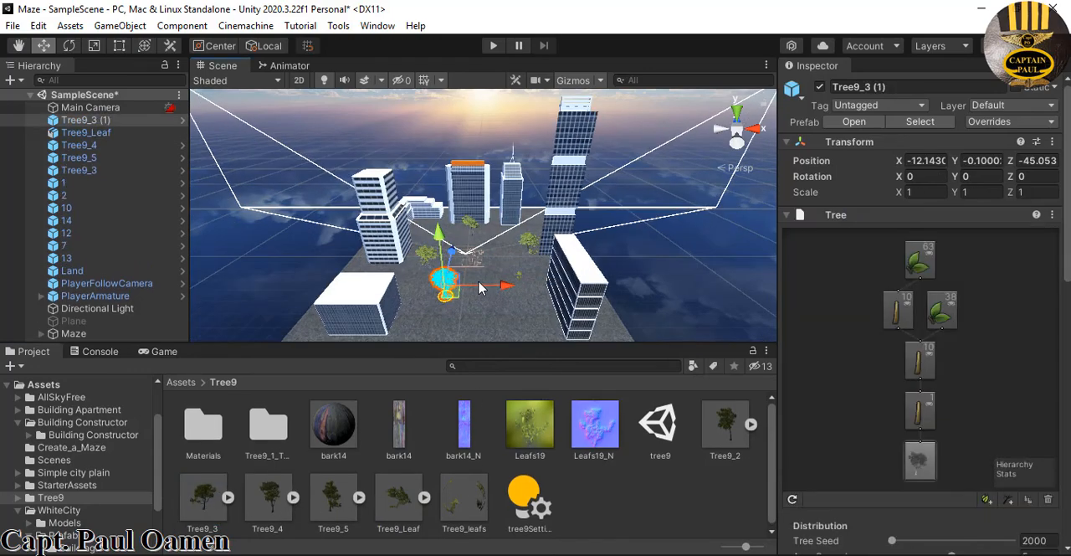
scroll(506, 331, "up", 2)
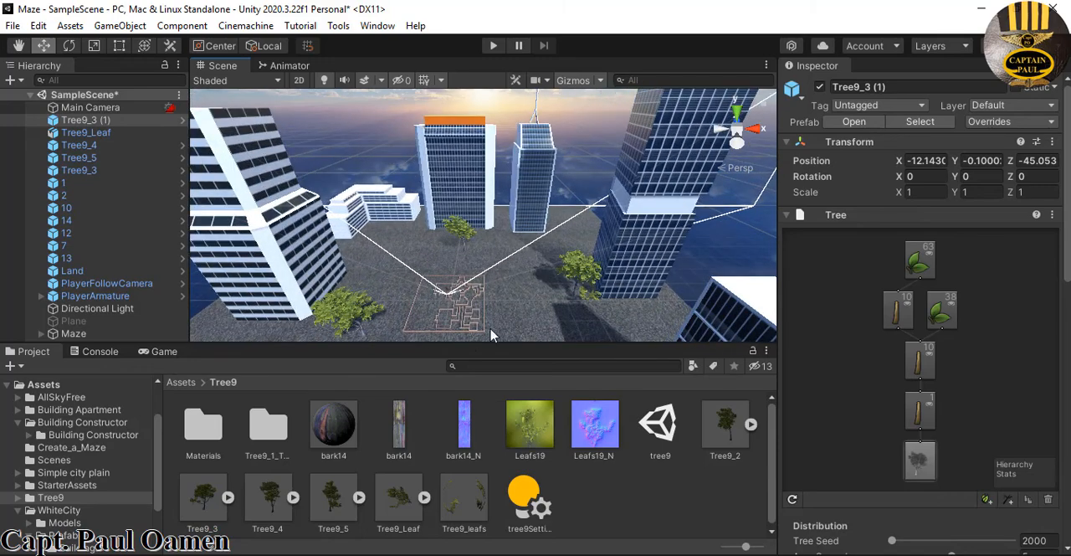
scroll(510, 285, "up", 2)
left_click(594, 281)
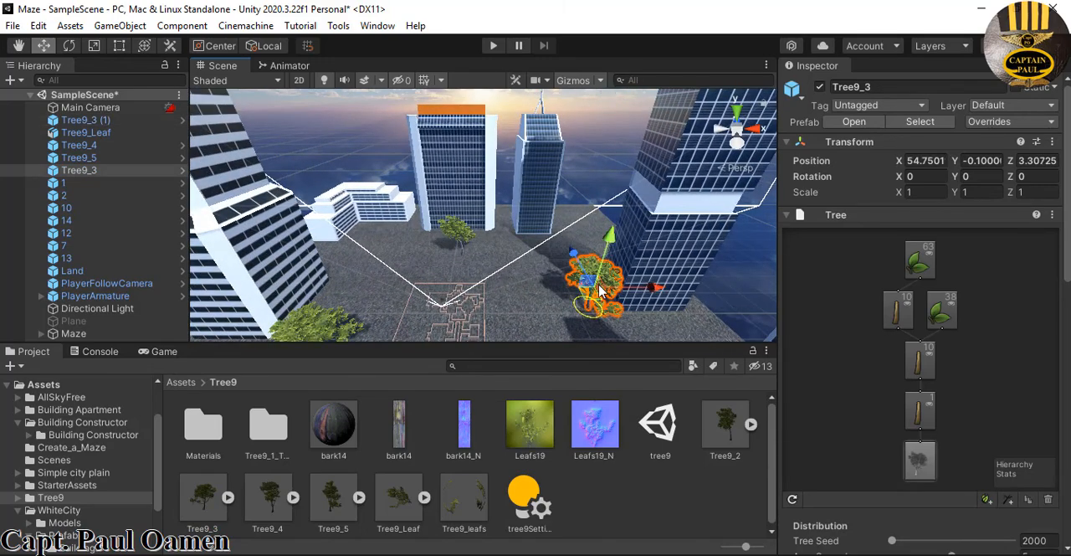
key("ctrl+d")
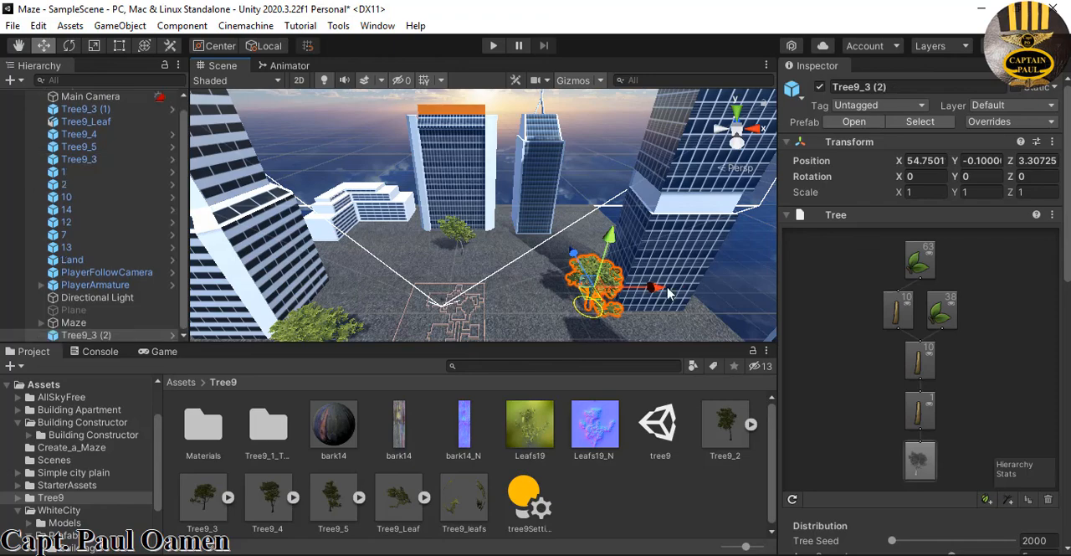
left_click_drag(609, 293, 527, 233)
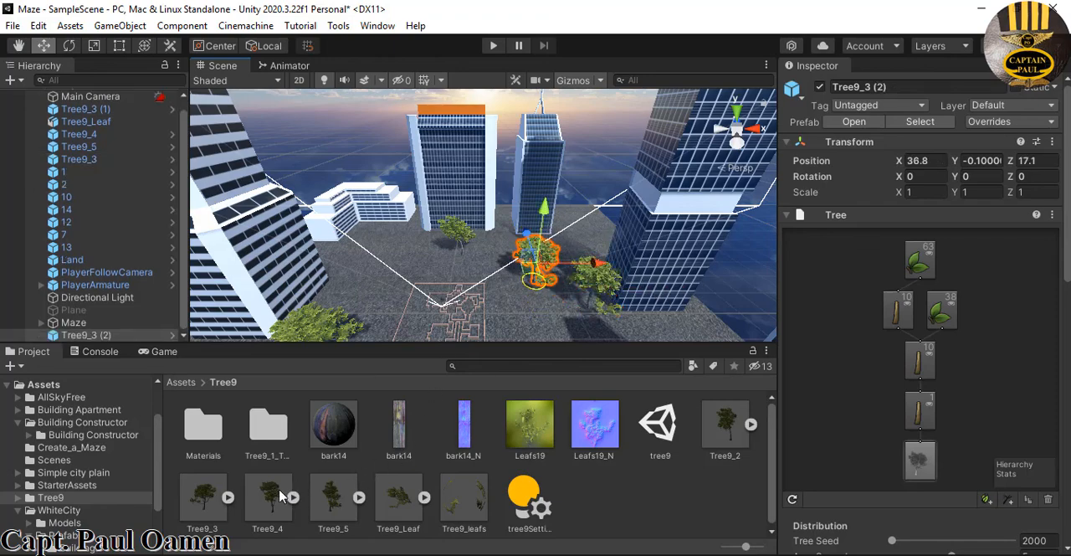
Place two more Tree9_4 trees on the land behind the maze and play-test the scene
left_click_drag(281, 496, 376, 286)
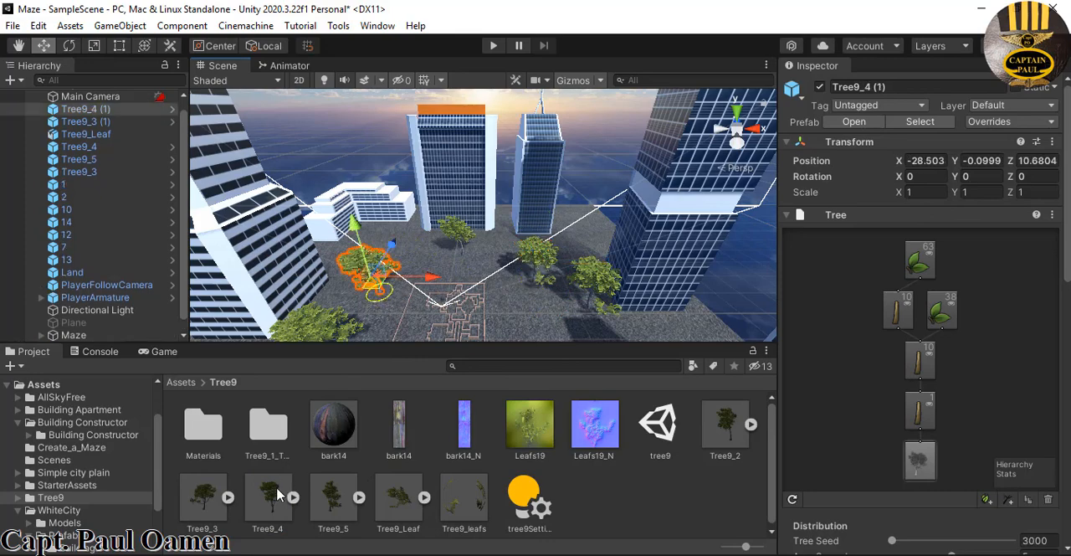
left_click_drag(280, 495, 439, 269)
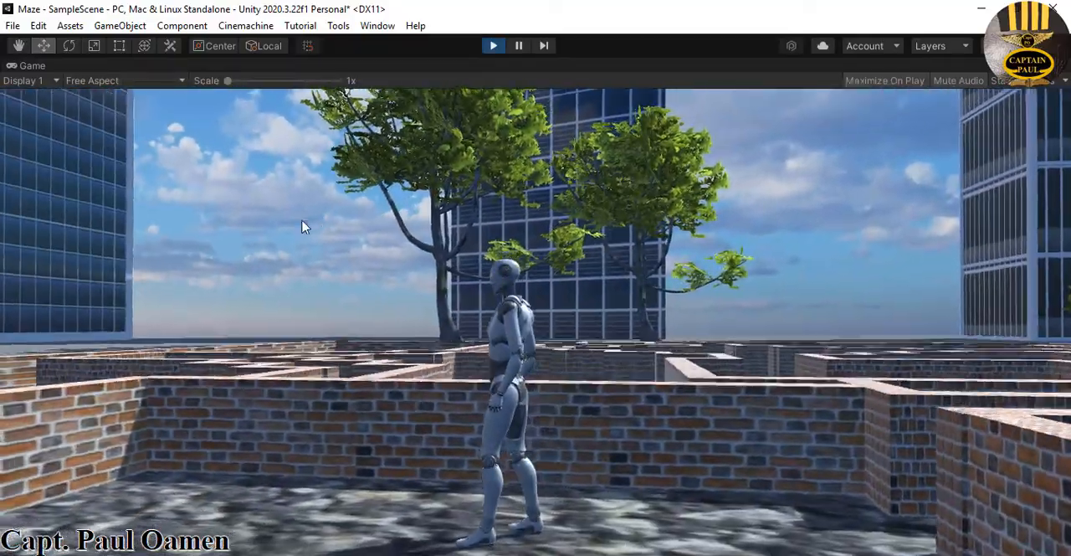
key("ctrl+p")
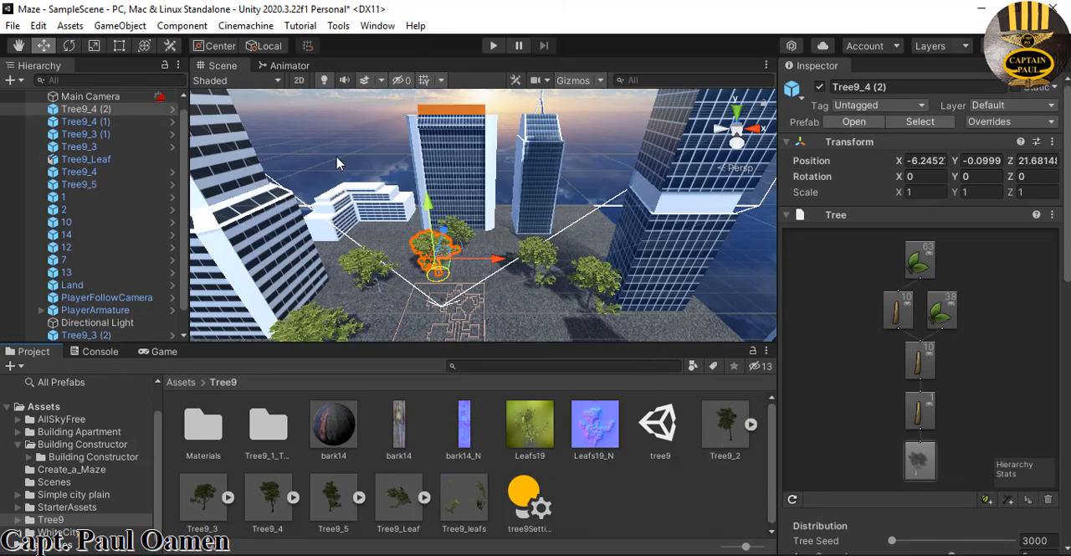
left_click(593, 279)
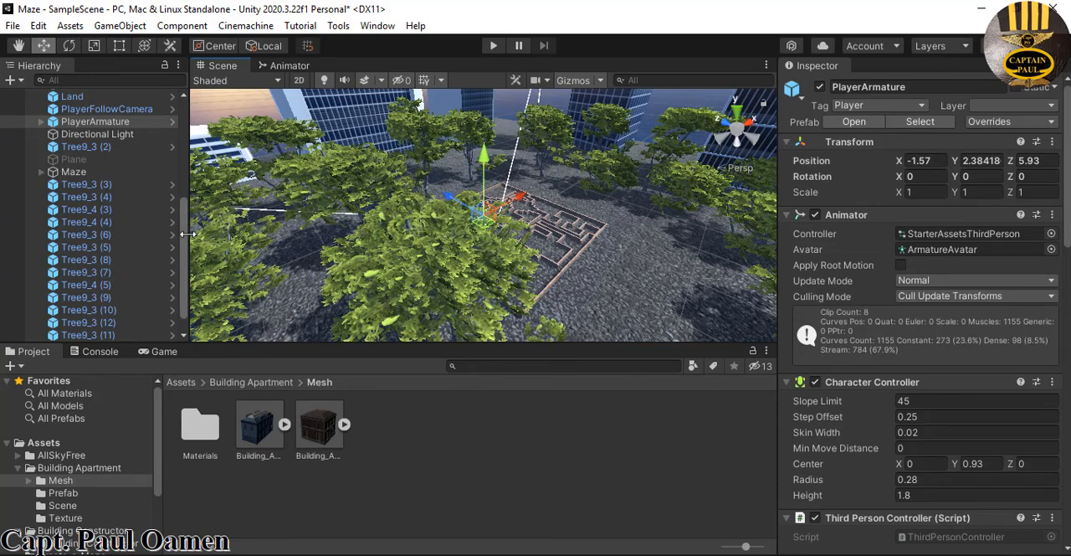
Create an empty game object in the scene and name it Trees
mouse_move(181, 259)
left_mouse_down()
mouse_move(183, 294)
mouse_move(186, 259)
left_mouse_up()
scroll(131, 226, "up", 1)
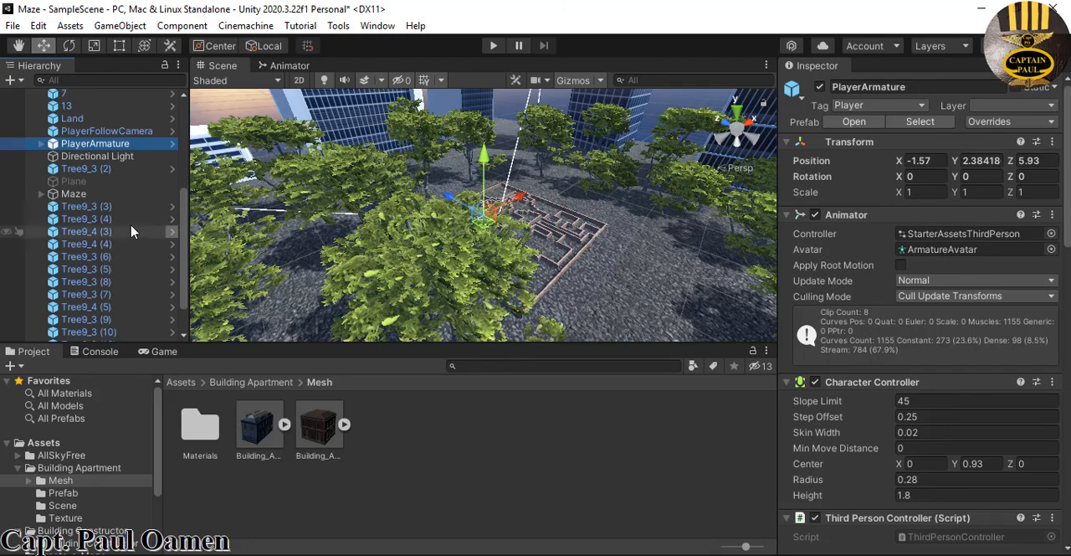
left_click(92, 207)
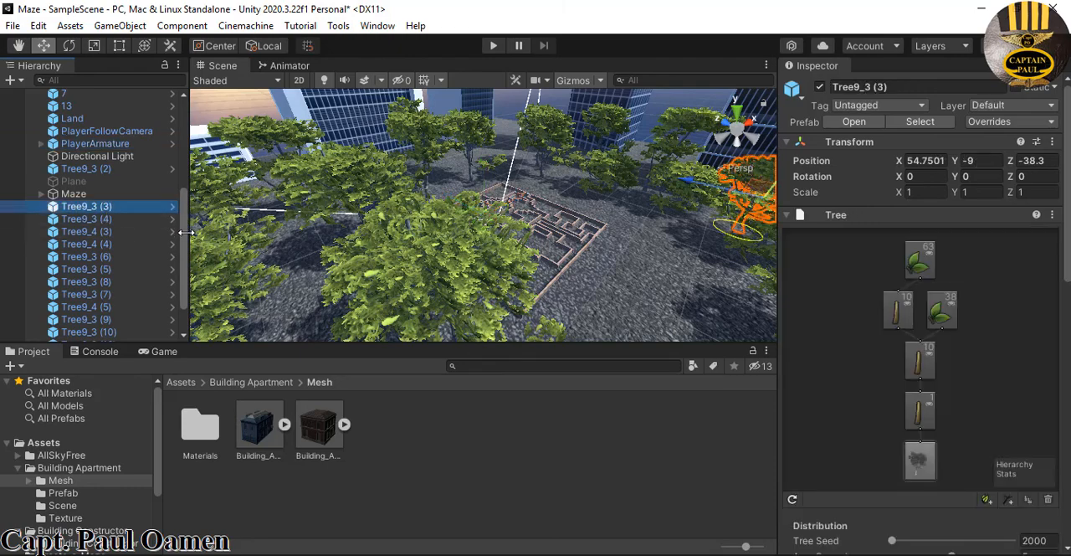
left_click(20, 81)
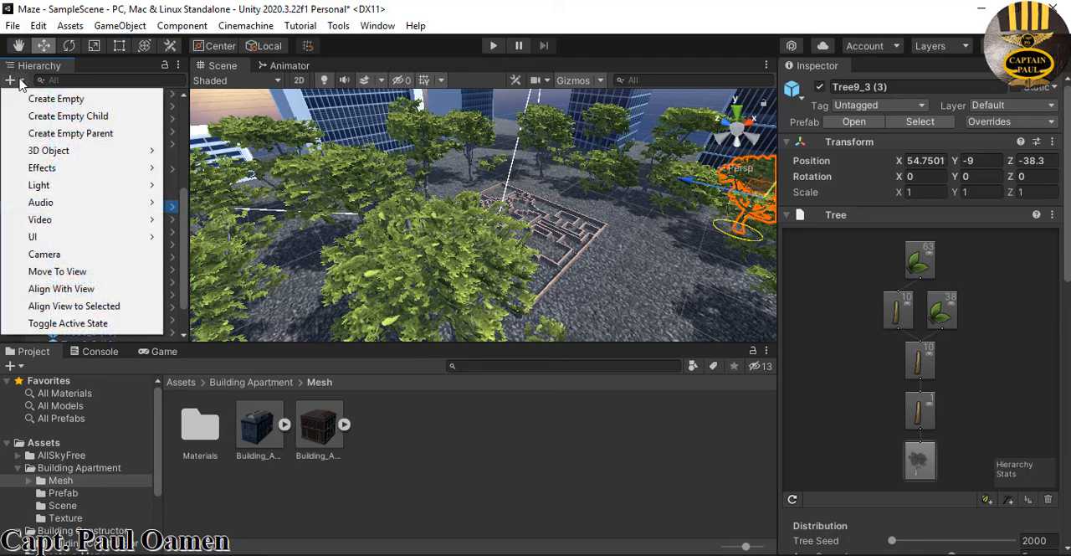
left_click(33, 98)
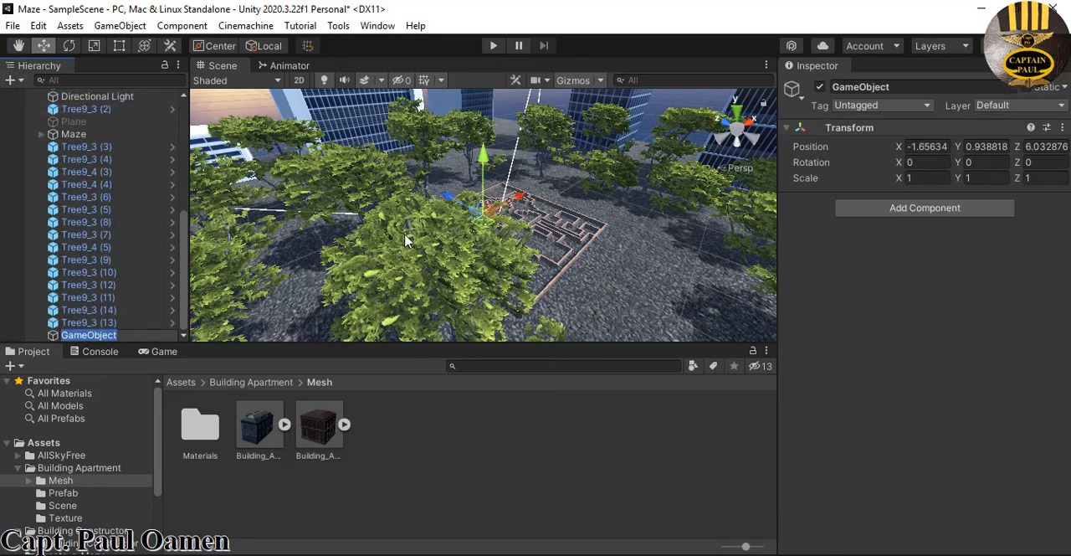
left_click(892, 89)
type("Trees")
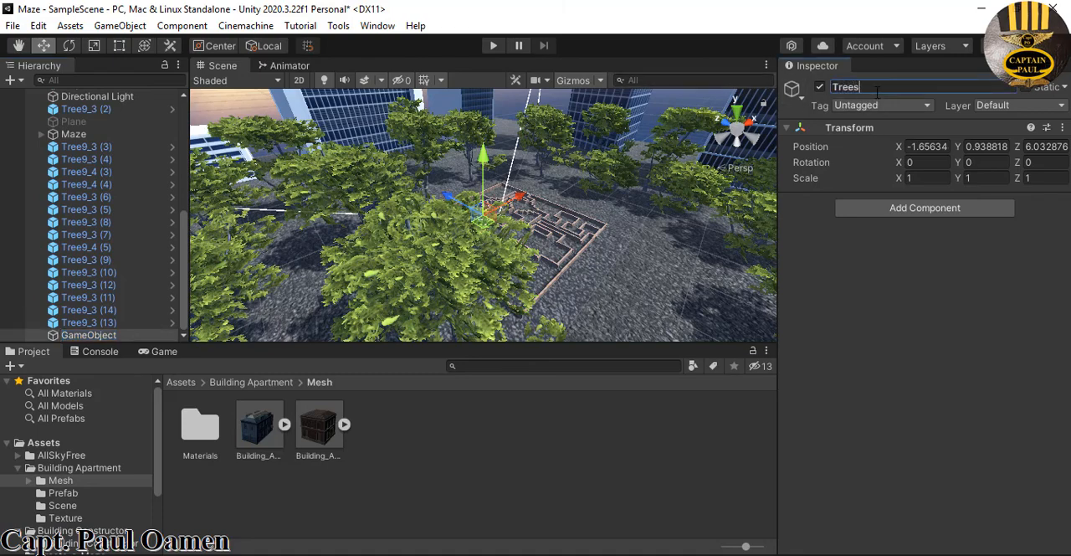
key("Return")
Make the trees from Tree9_3 (3) through Tree9_3 (13) children of the Trees object and collapse the group
left_click(109, 322)
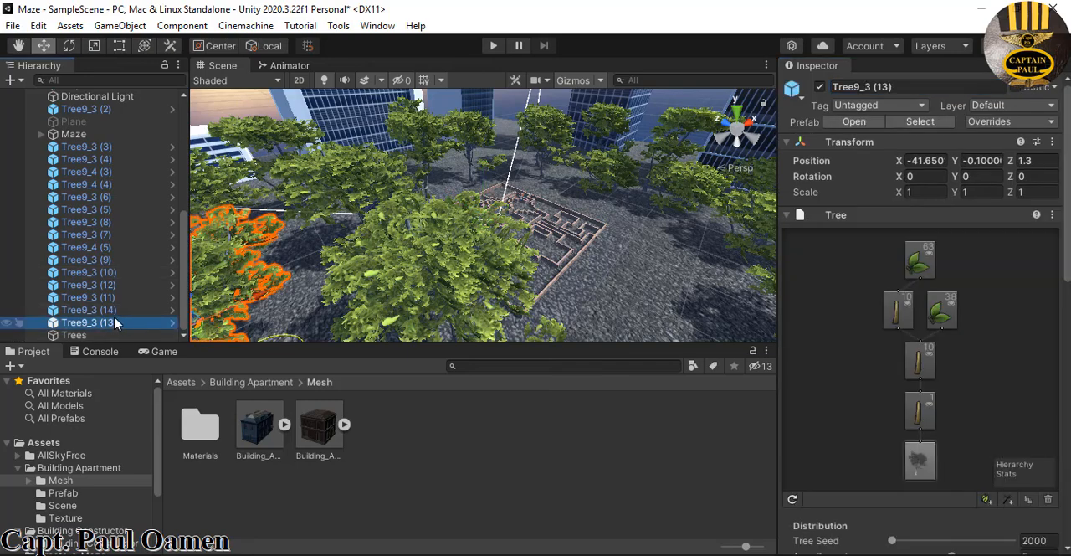
left_click(123, 152, "shift")
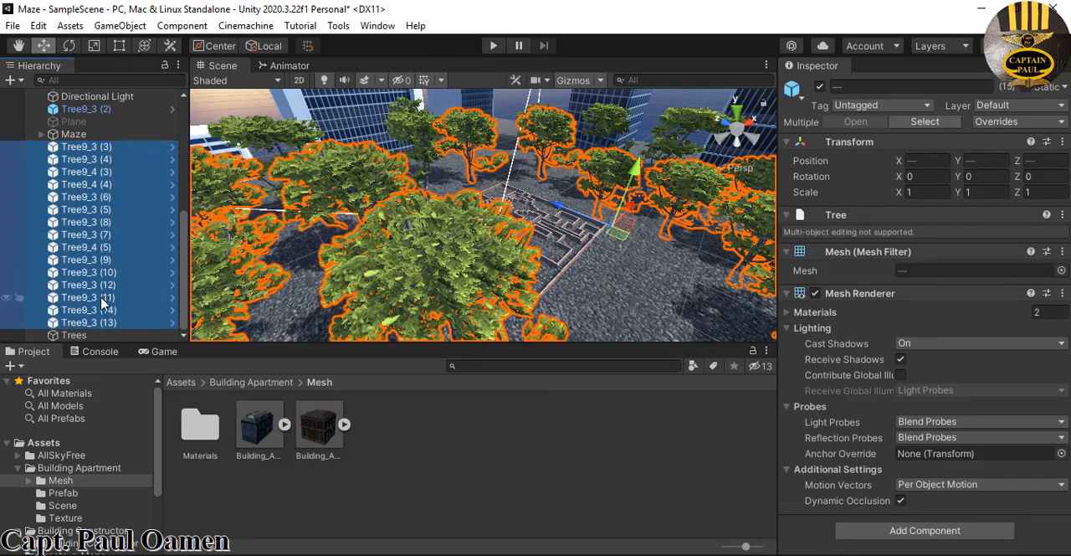
left_click_drag(96, 327, 94, 336)
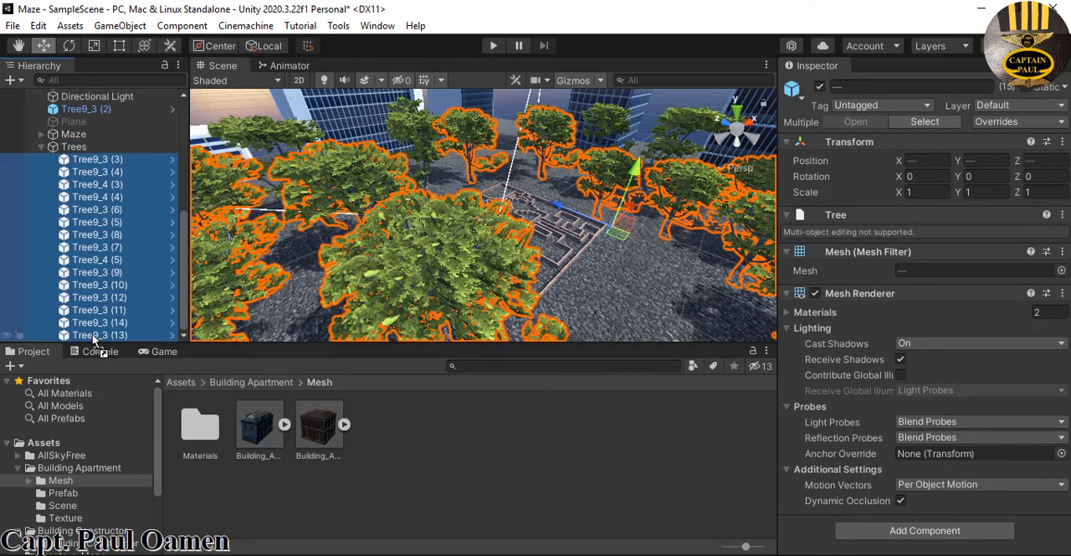
left_click(43, 148)
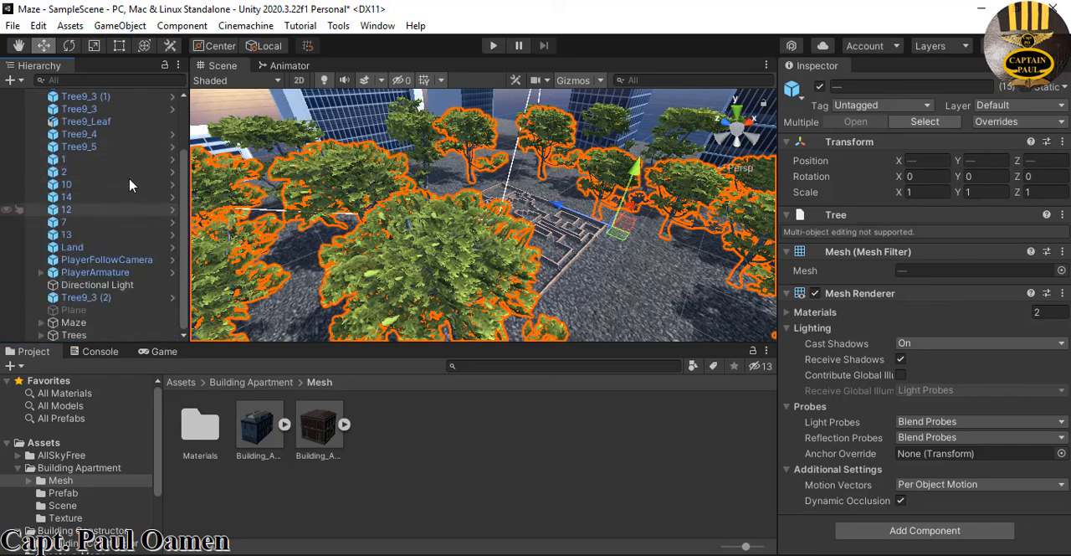
Make the seven trees from Tree9_4 (2) through Tree9_5 children of the Trees object and collapse the group
left_click(105, 147)
left_click(109, 97, "shift")
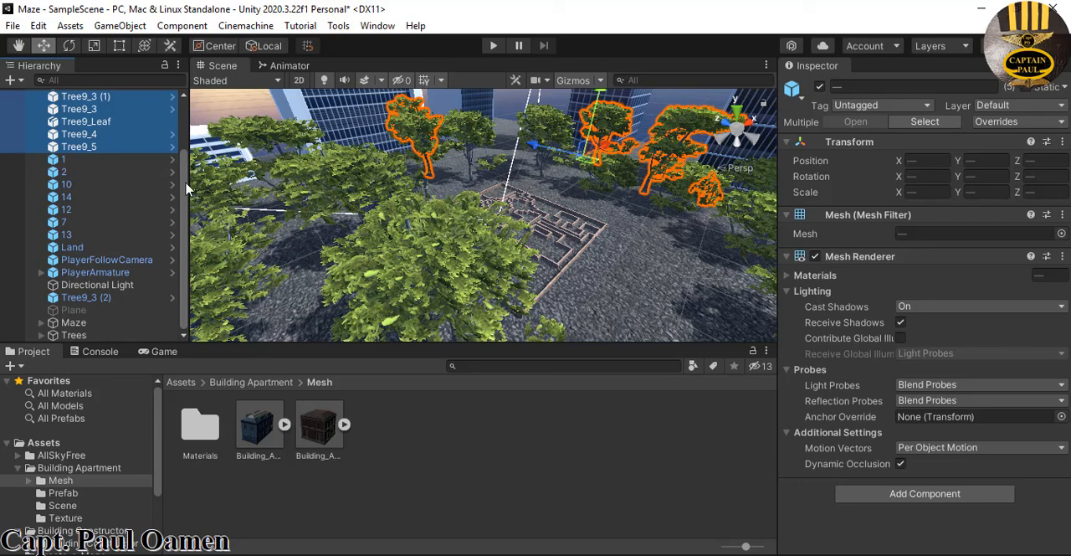
left_click_drag(185, 185, 180, 105)
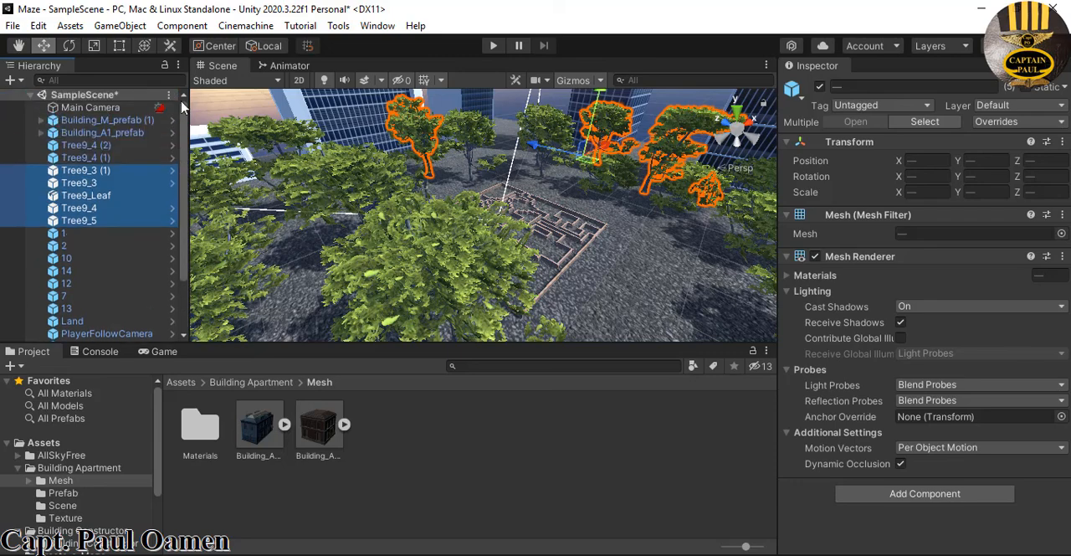
left_click(95, 157, "shift")
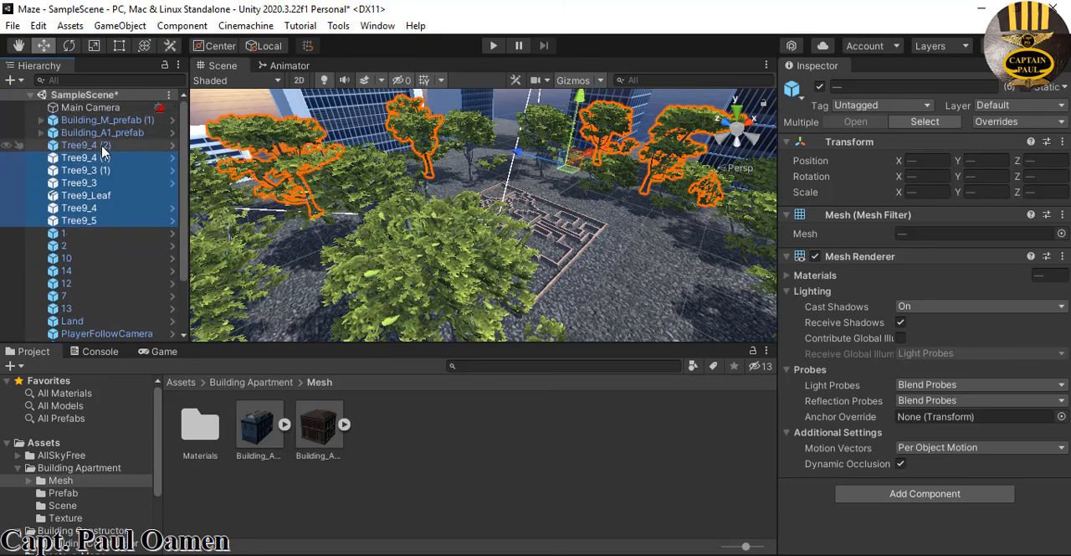
left_click(103, 146, "shift")
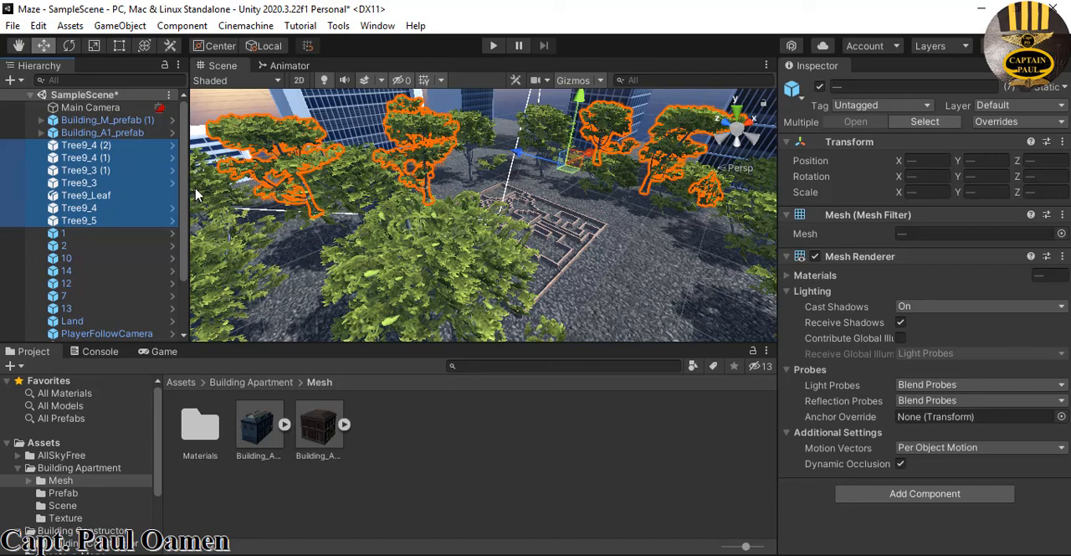
scroll(176, 227, "down", 3)
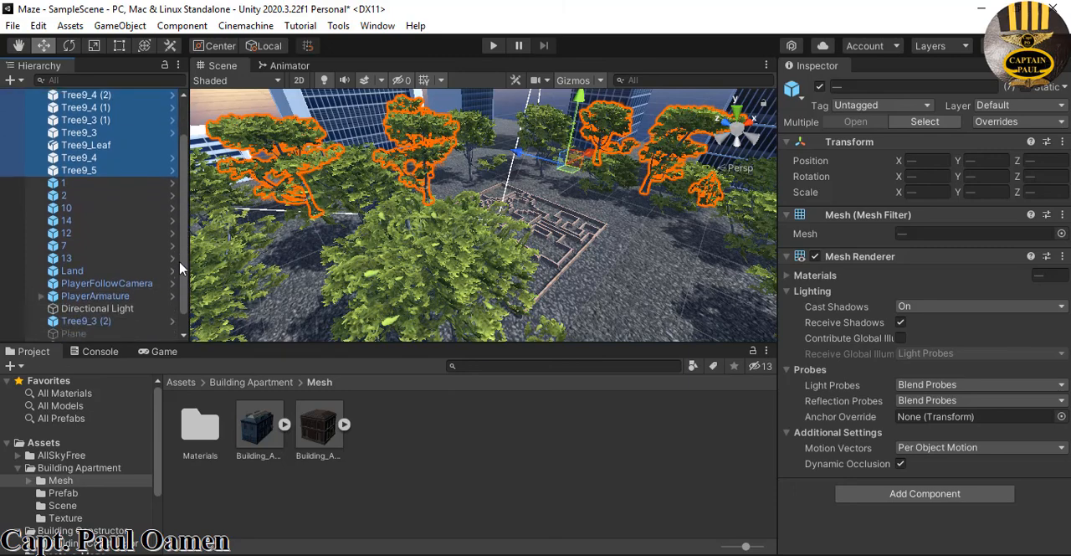
left_click_drag(127, 154, 77, 335)
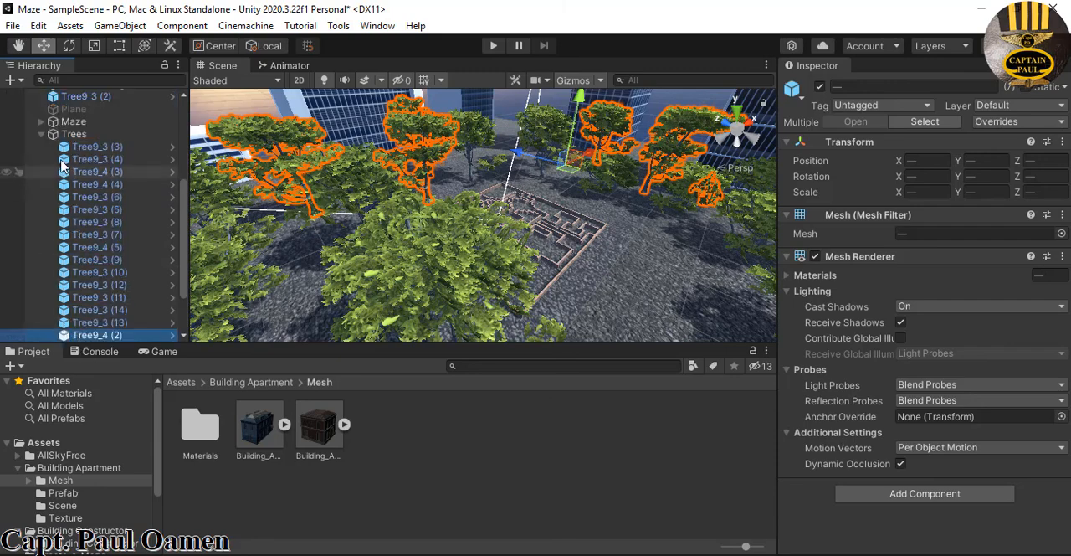
left_click(41, 134)
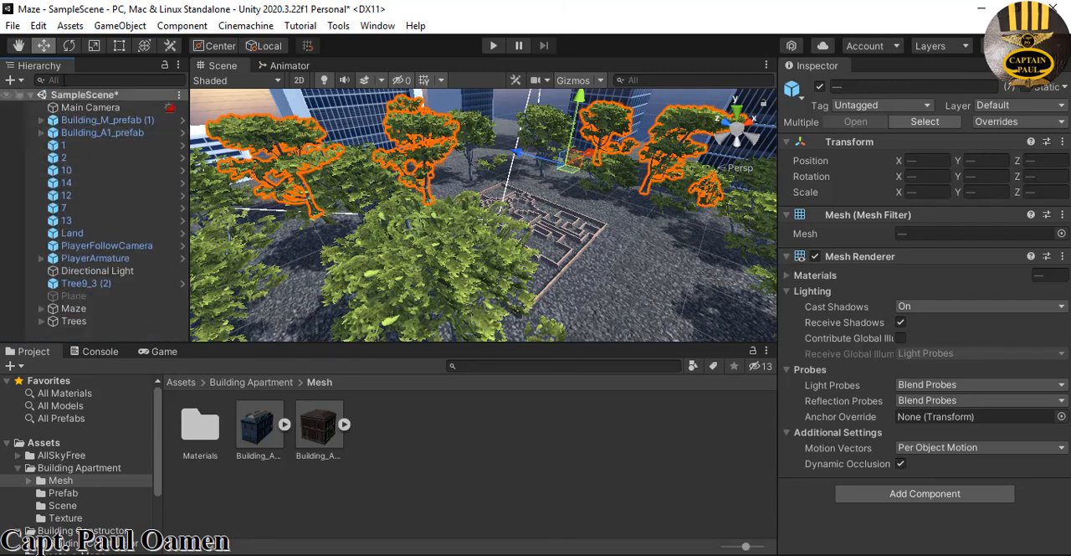
Create another empty game object in the scene and name it Builders
right_click(115, 335)
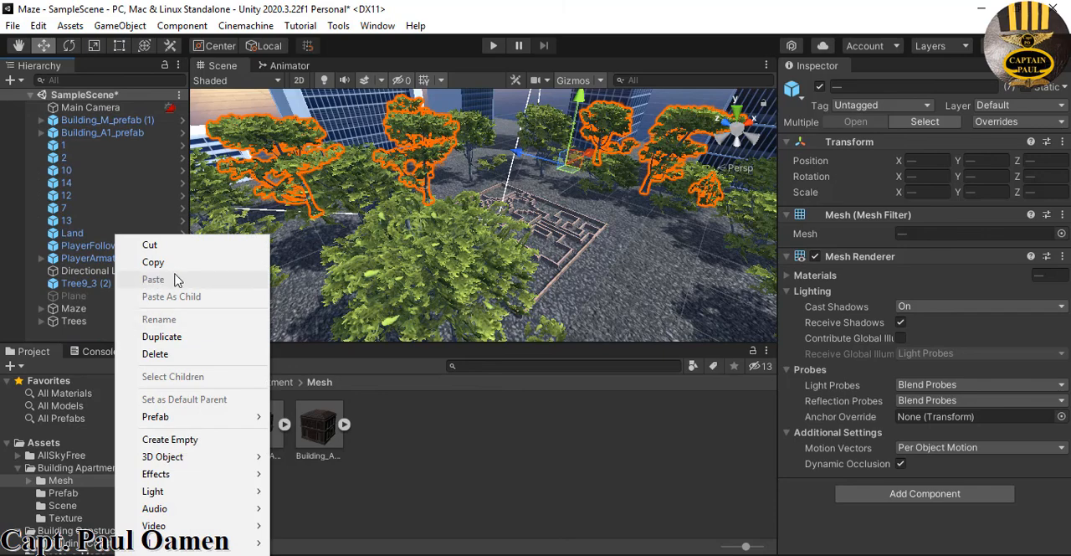
left_click(171, 439)
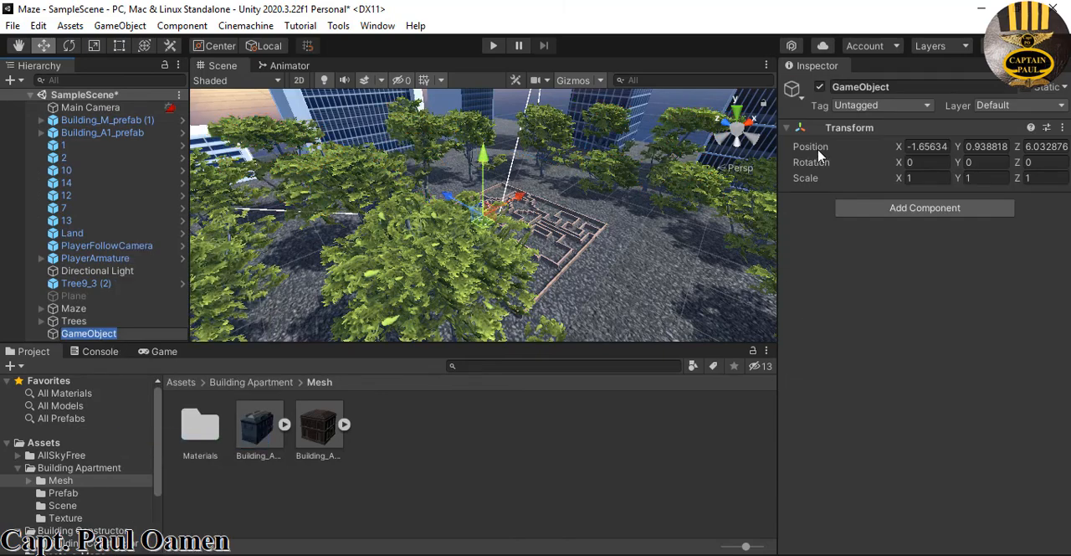
left_click_drag(896, 89, 839, 90)
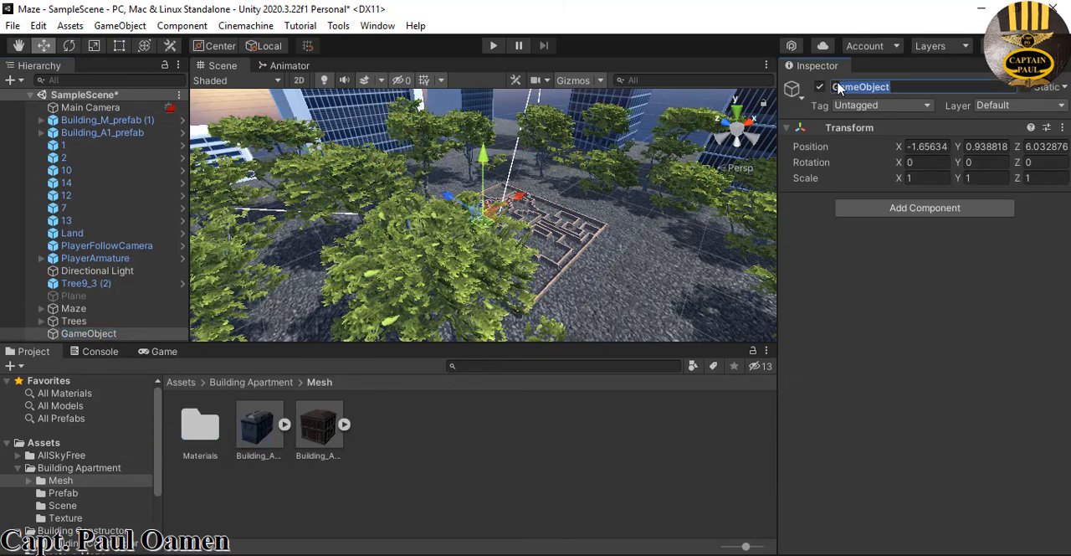
type("Builders")
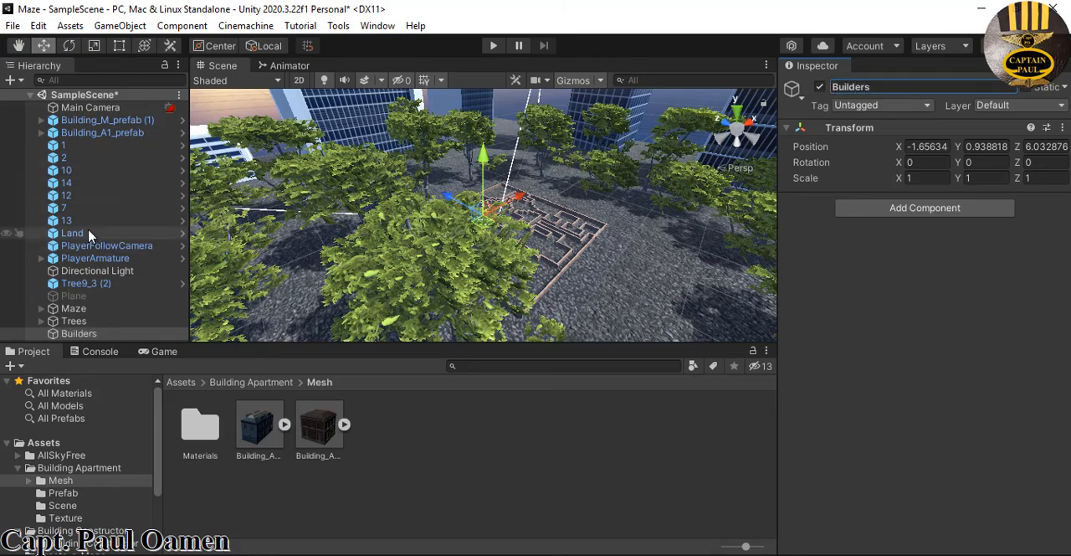
Group the buildings from Building_M_prefab (1) through 13 under Builders and move the leftover Tree9_3 (2) into Trees
left_click(67, 220)
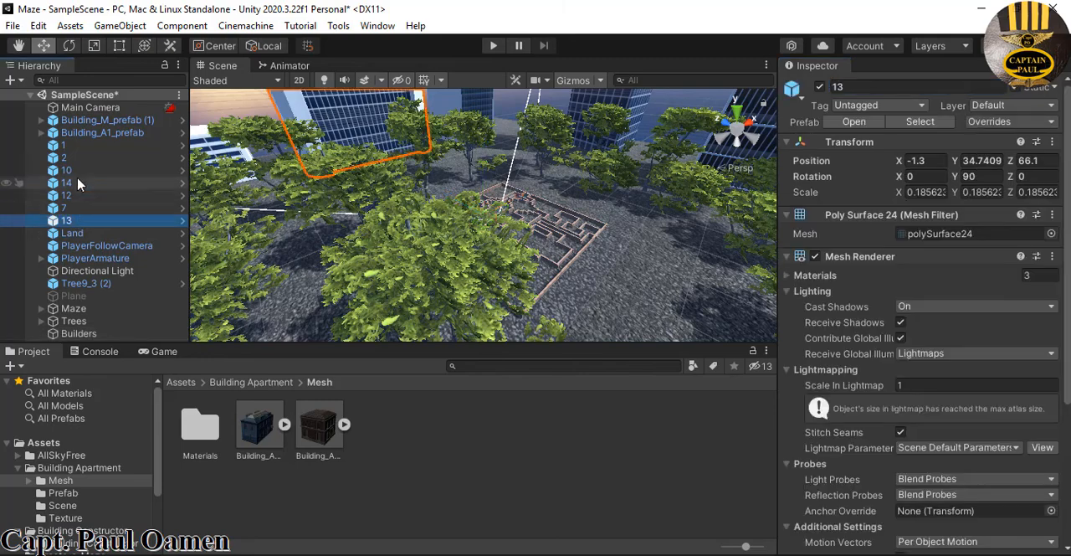
left_click(86, 123, "shift")
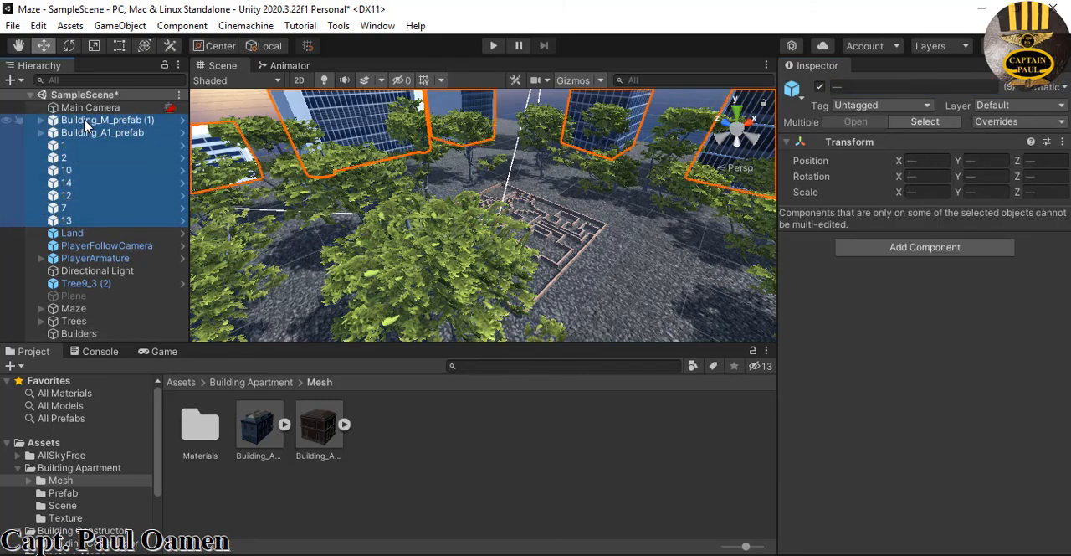
left_click_drag(82, 262, 93, 333)
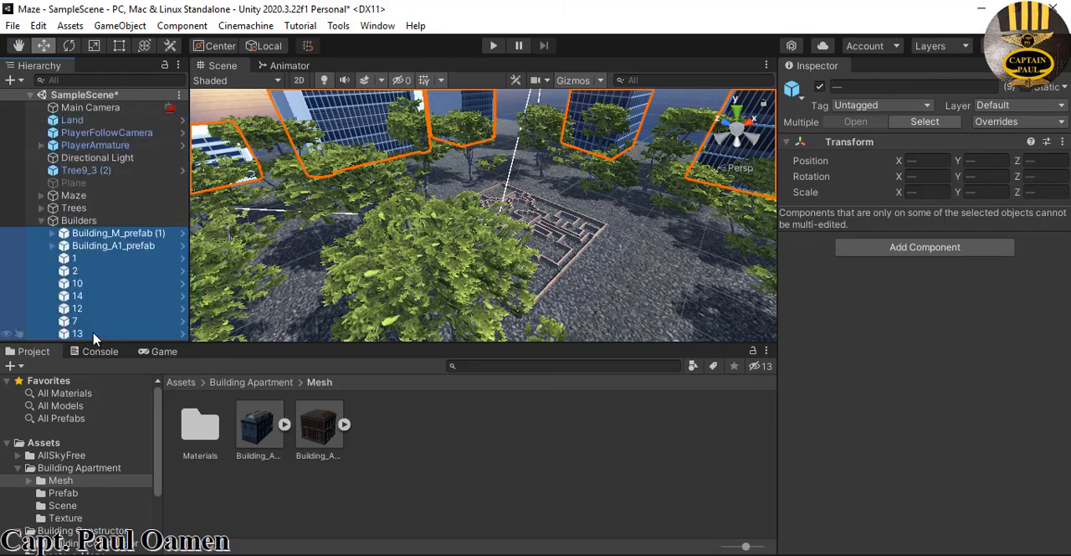
left_click(41, 220)
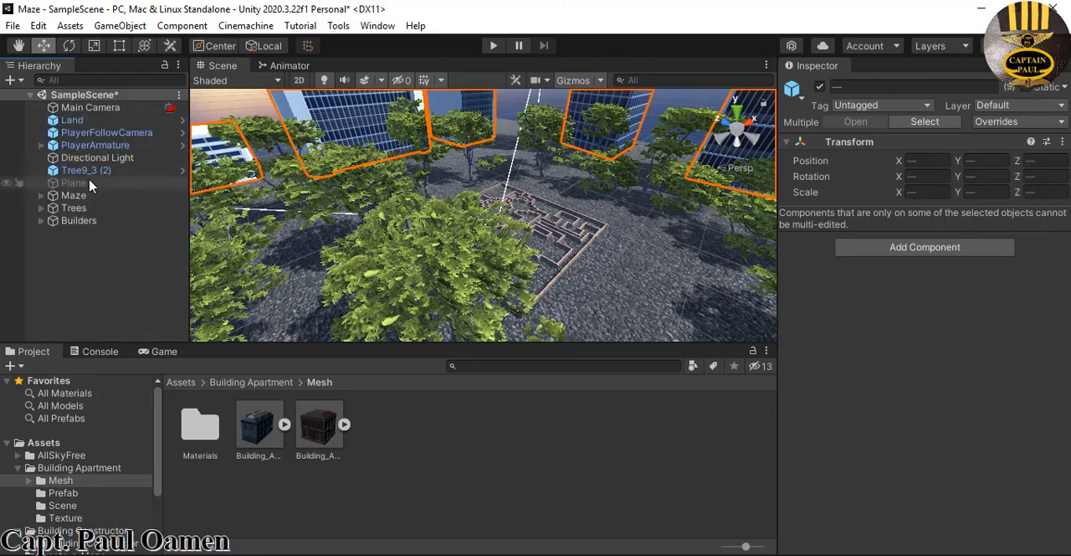
left_click_drag(88, 168, 84, 208)
scroll(92, 205, "up", 5)
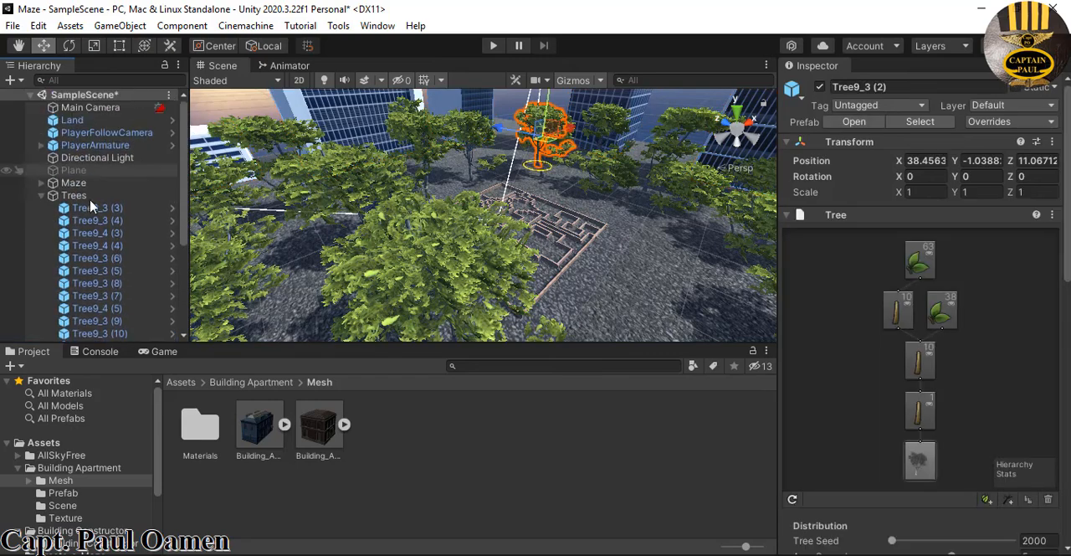
Collapse the Trees group and focus the scene view on PlayerArmature to check its place inside the maze
left_click(42, 195)
left_click(107, 274)
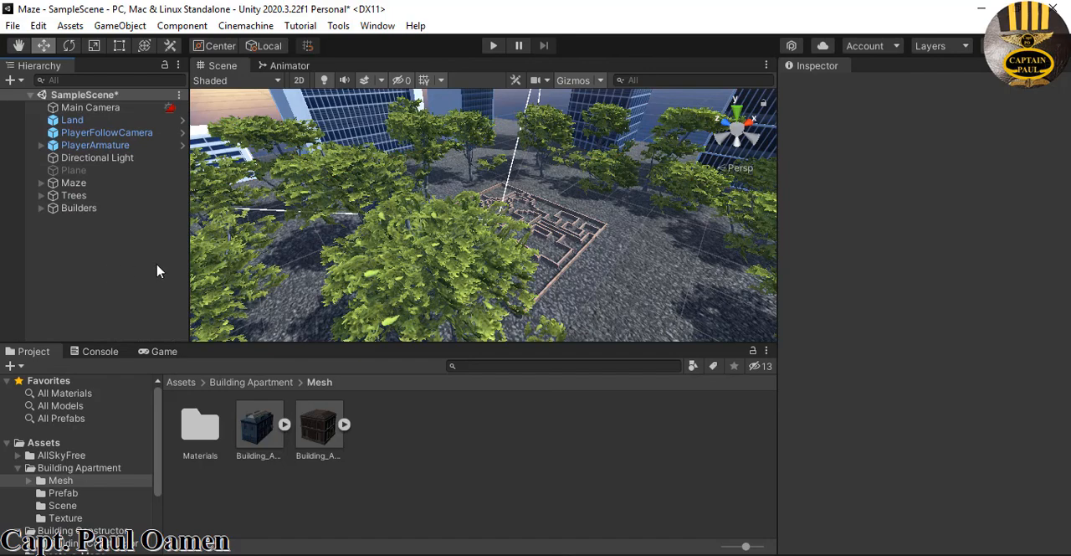
double_click(92, 148)
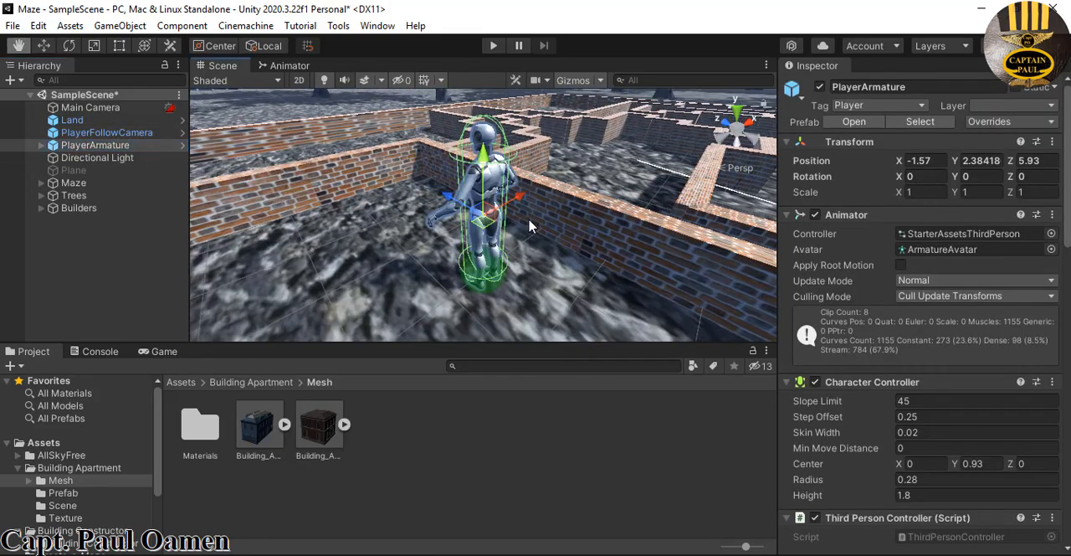
key("w")
scroll(529, 226, "down", 10)
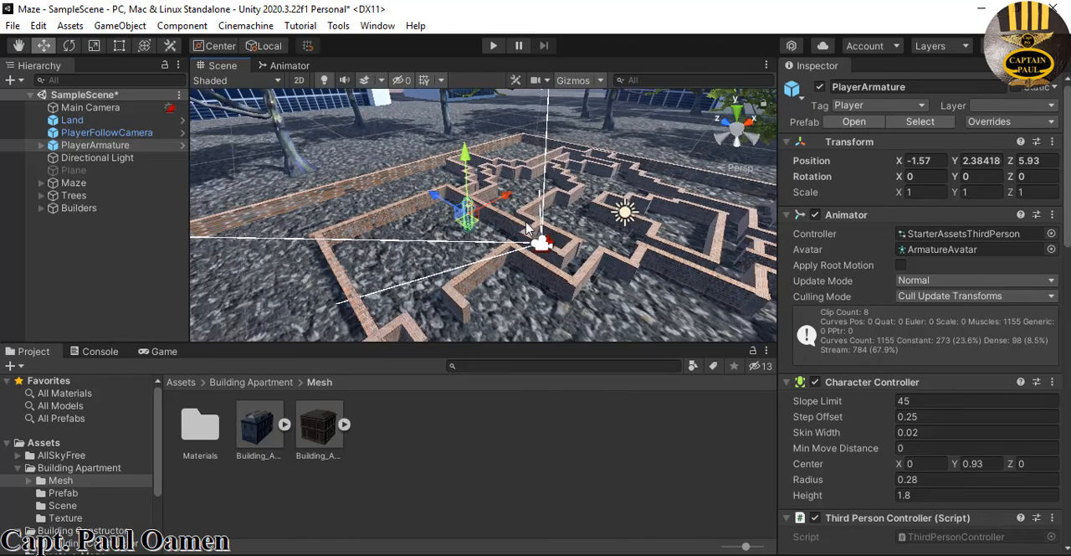
scroll(531, 205, "down", 3)
Test the jMaze Playground scene in play mode by walking the character through the maze, and end the run
left_click(493, 48)
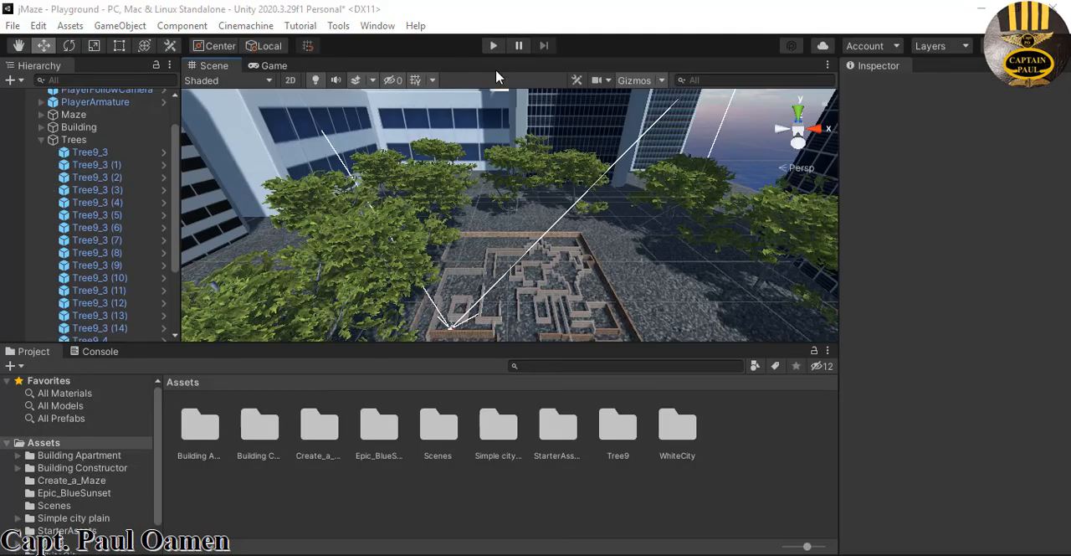
left_click(494, 49)
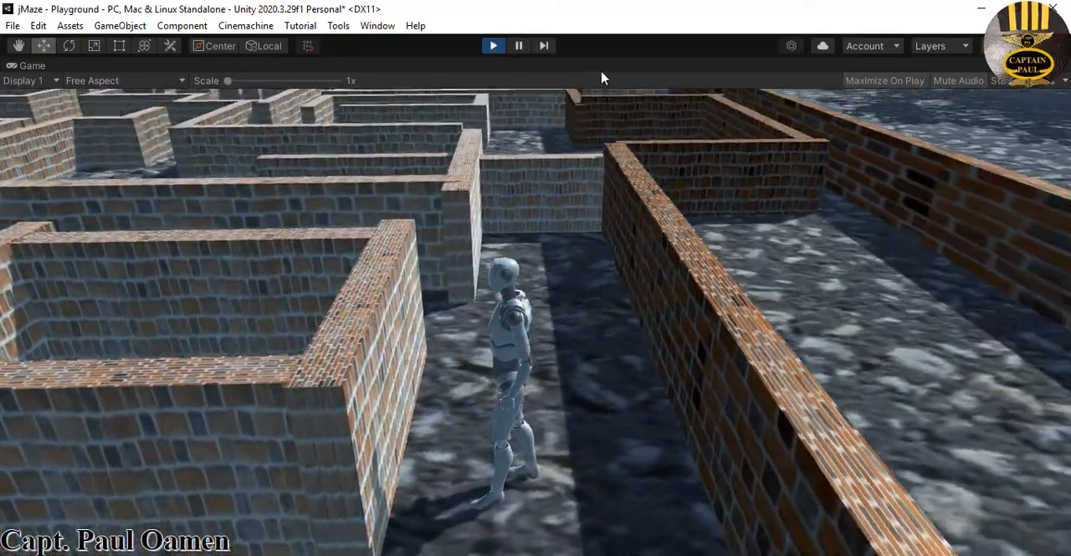
key("w")
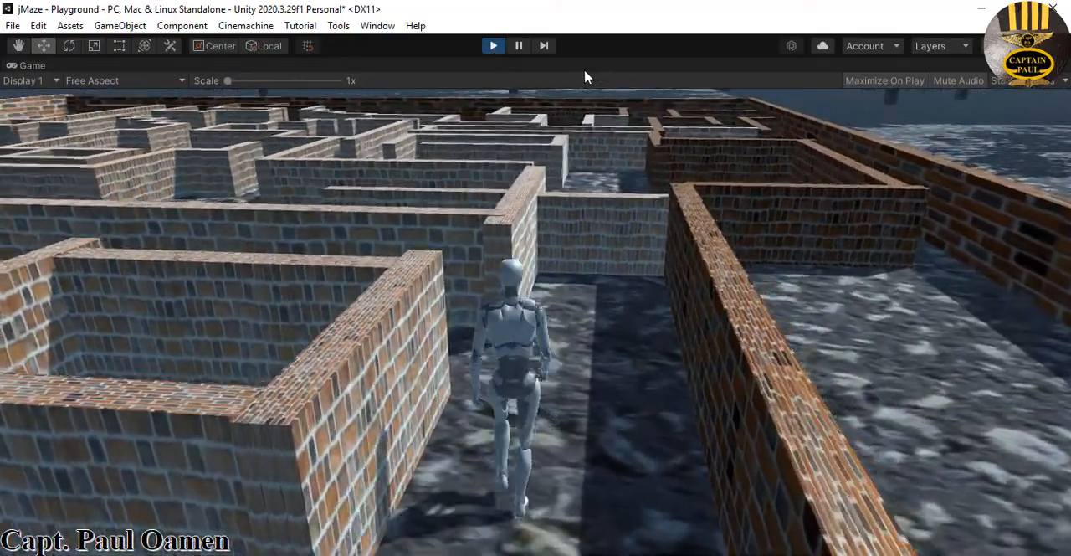
key("w")
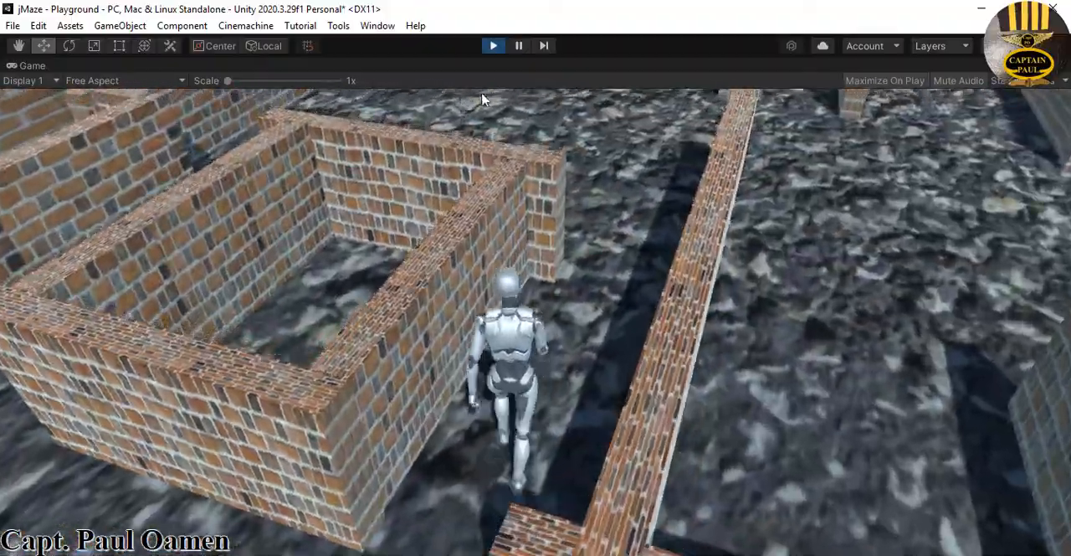
key("w")
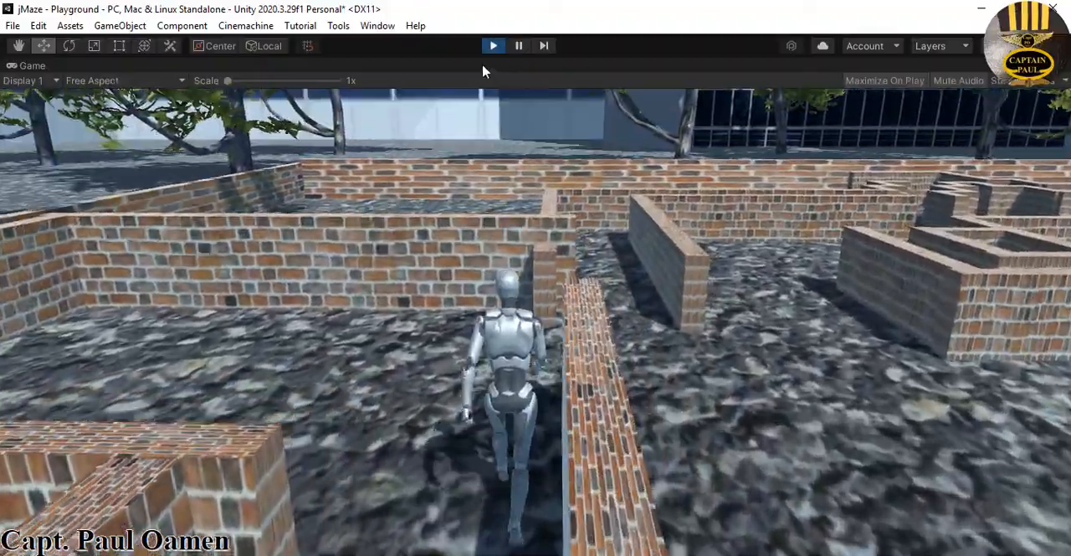
key("w")
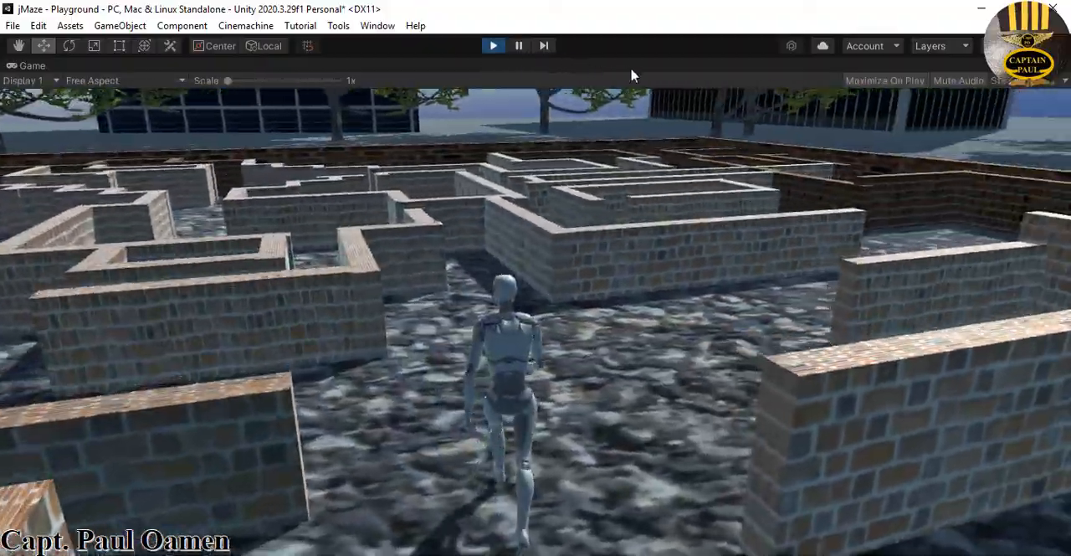
key("w")
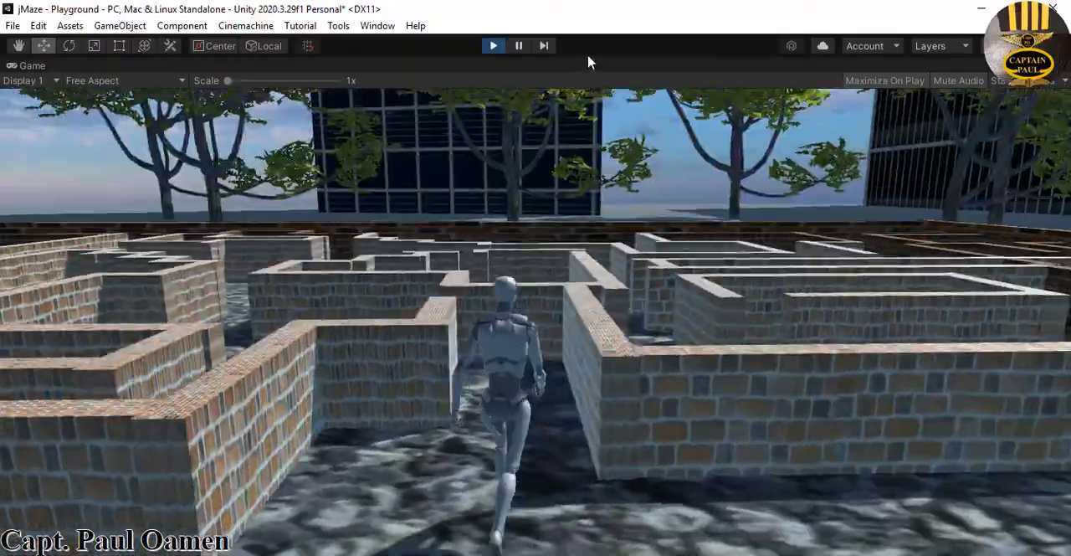
key("w")
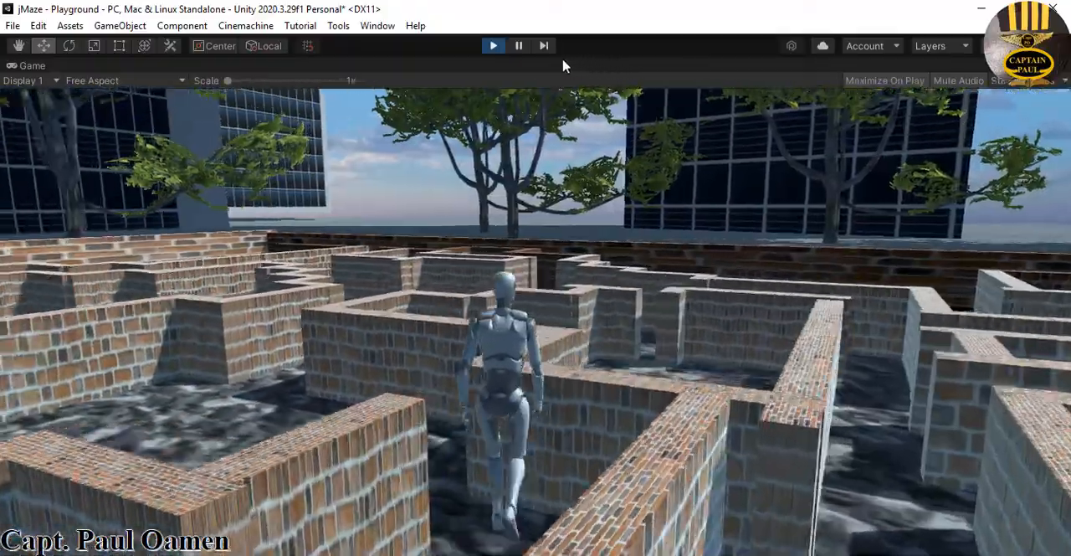
key("w")
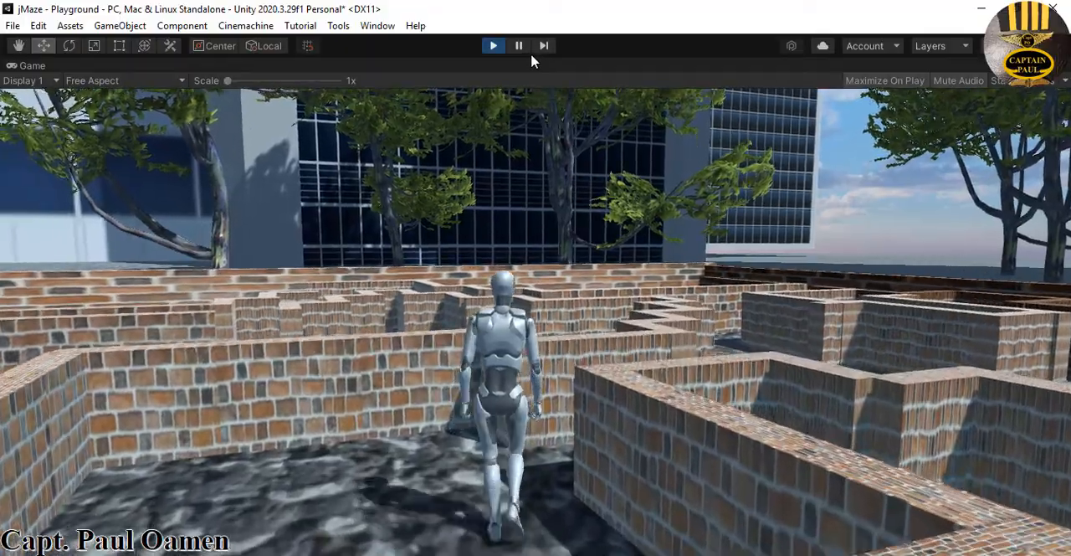
key("w")
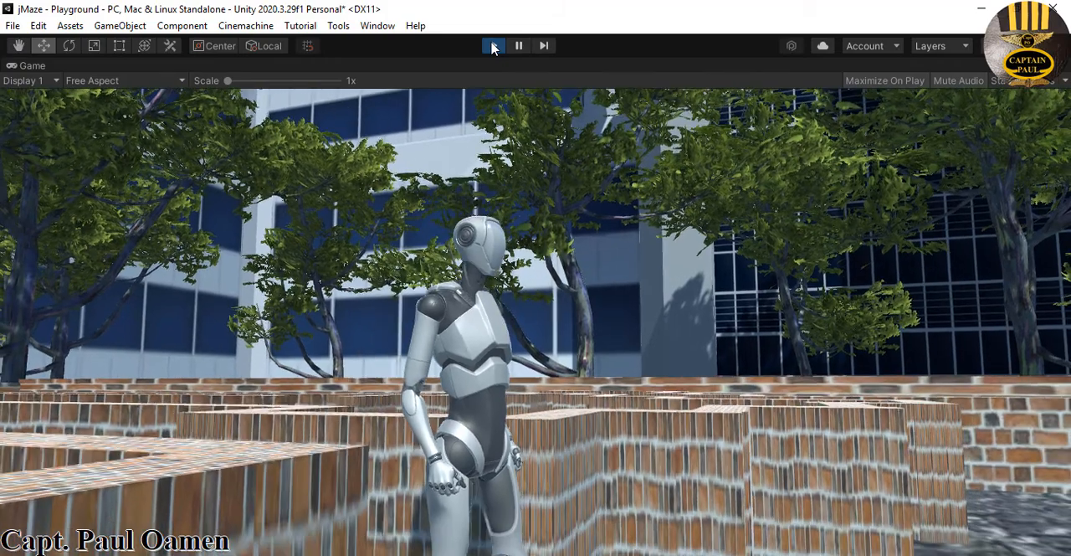
left_click(493, 46)
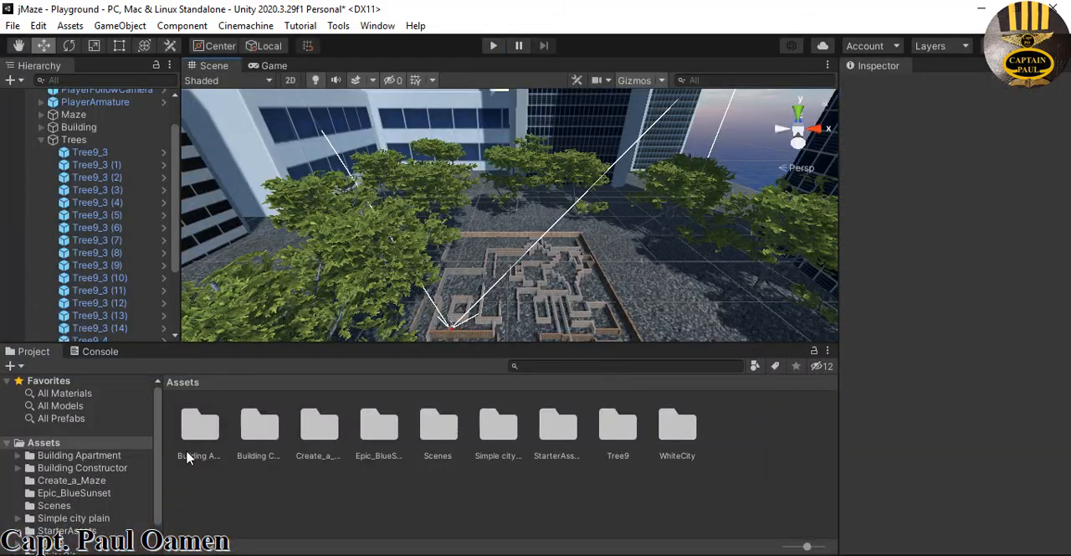
Place Structure_Prefab and the Box_350x250x300 prefab from StarterAssets/Environment/Prefabs inside the maze
left_click(95, 531)
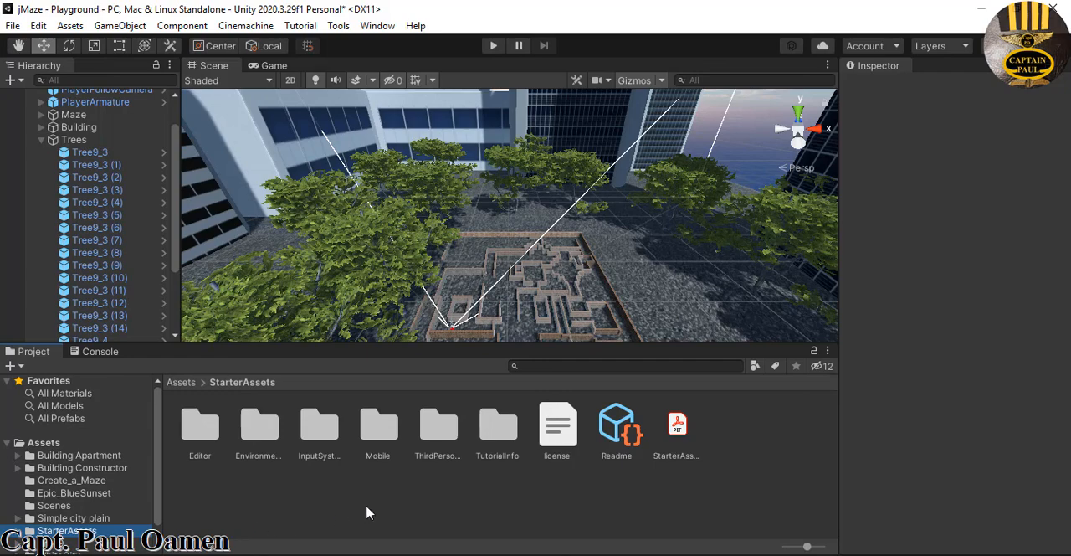
double_click(259, 435)
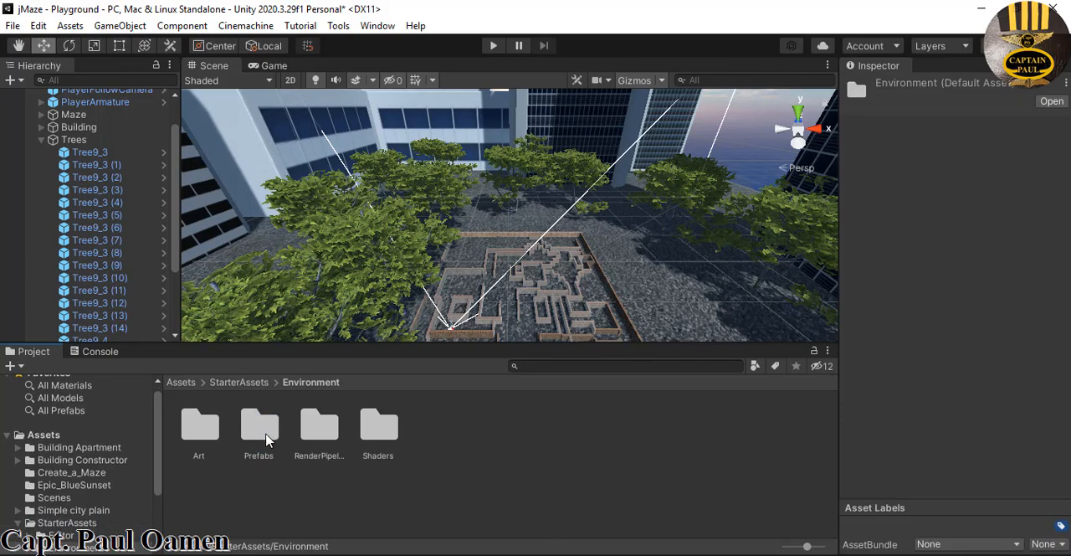
double_click(259, 428)
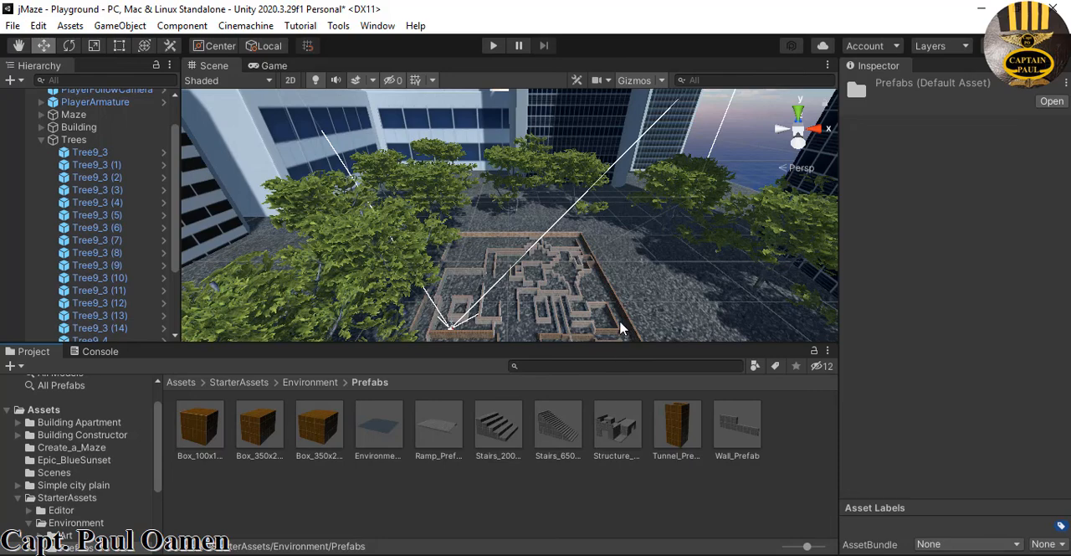
scroll(621, 328, "up", 1)
left_click_drag(589, 355, 490, 287)
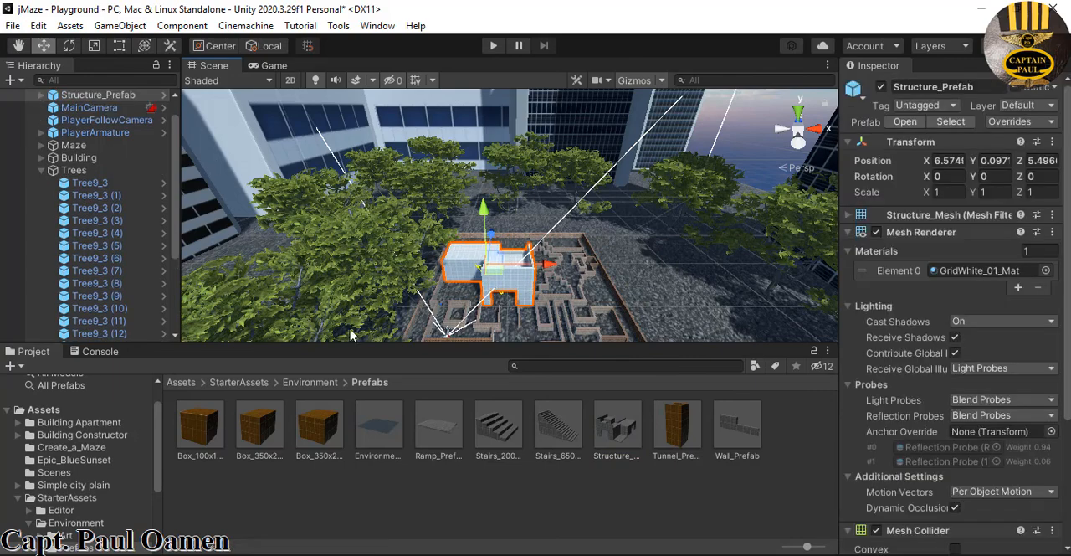
left_click_drag(391, 407, 563, 338)
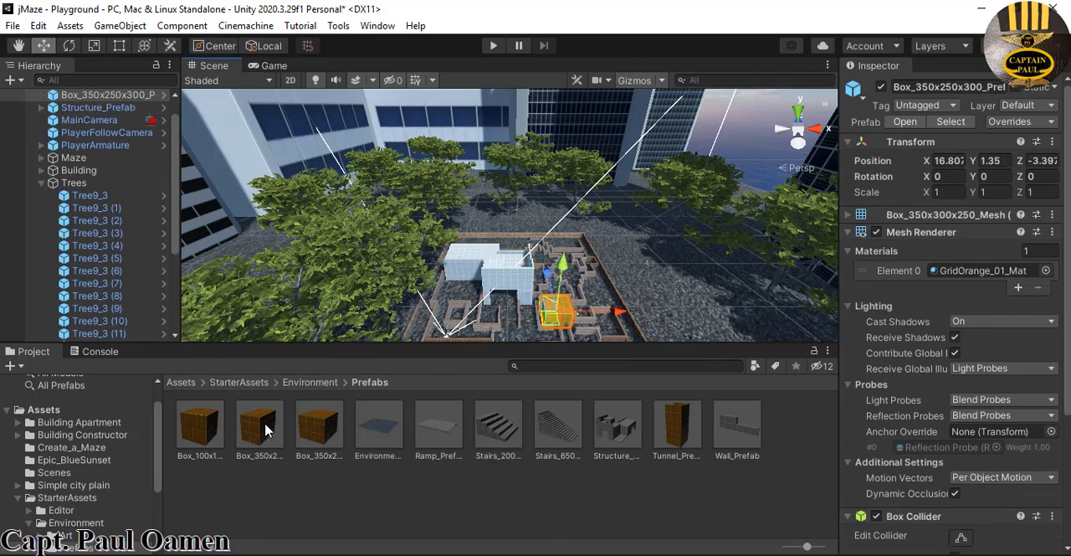
Collapse the Trees group and create an empty game object named Environment in the scene
left_click(41, 184)
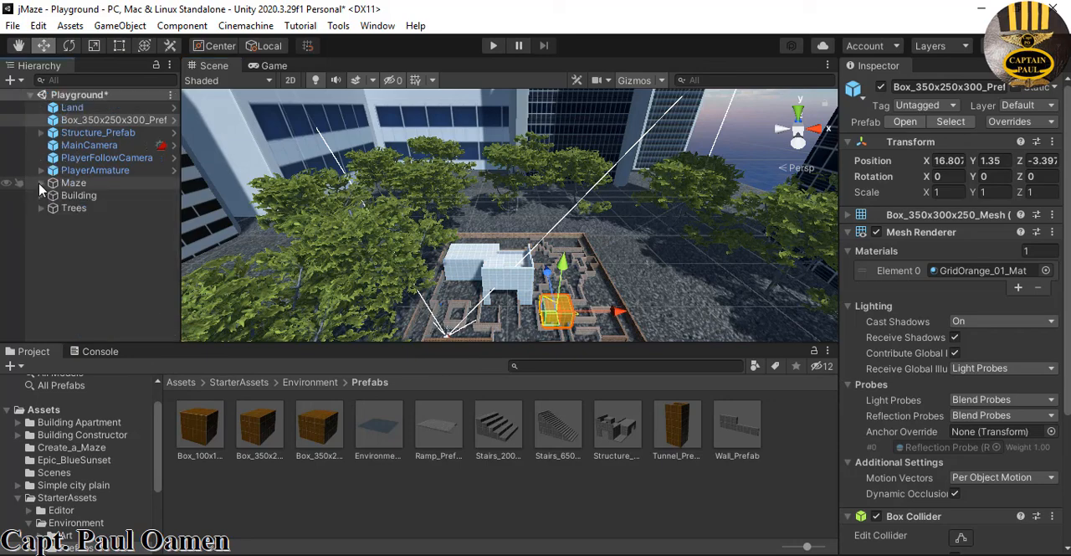
right_click(67, 240)
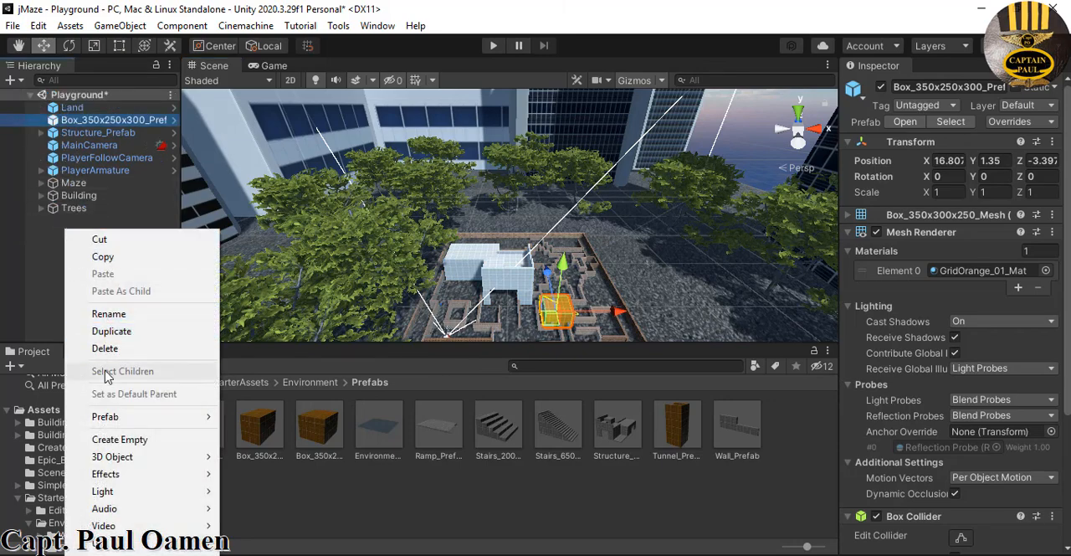
left_click(134, 439)
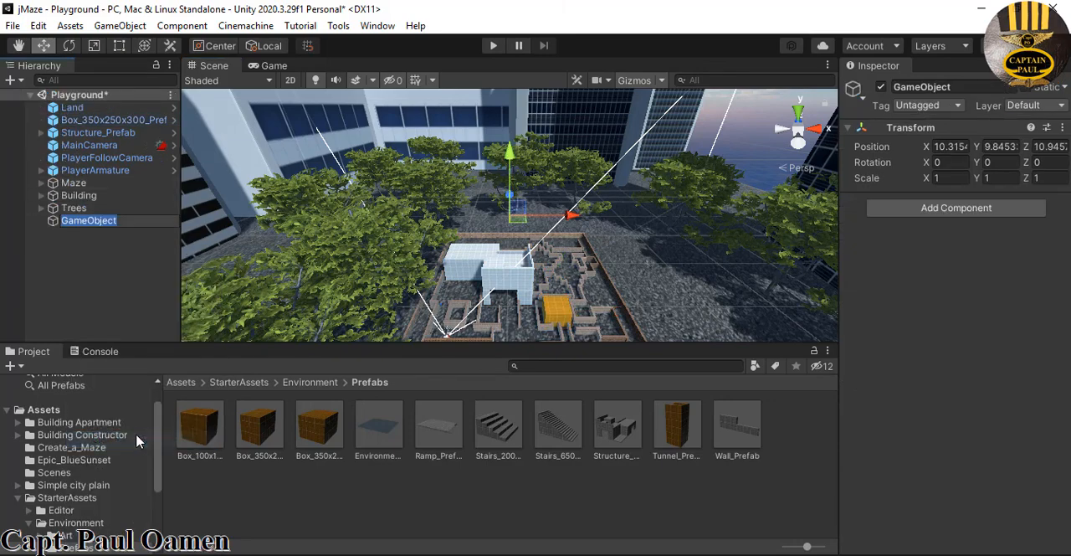
left_click(948, 87)
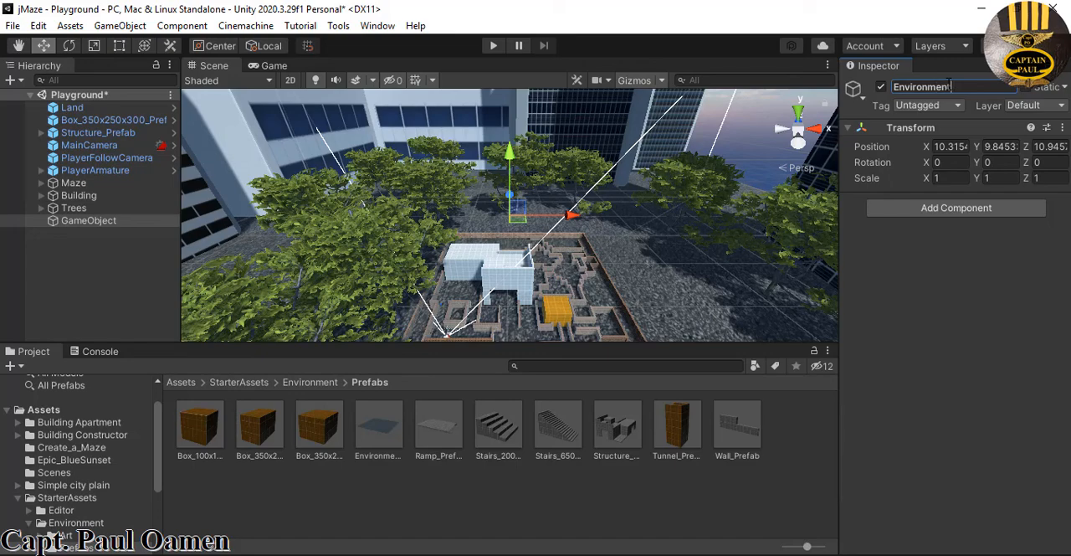
Make the Box_350x250x300 prefab and Structure_Prefab children of the Environment object
left_click(136, 119)
left_click(96, 132, "ctrl")
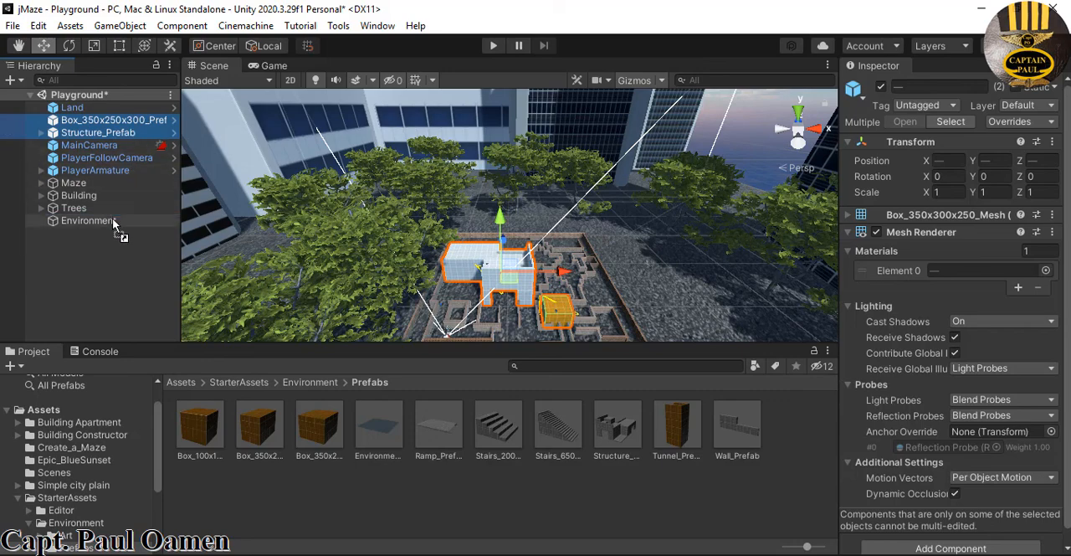
left_click_drag(114, 224, 114, 223)
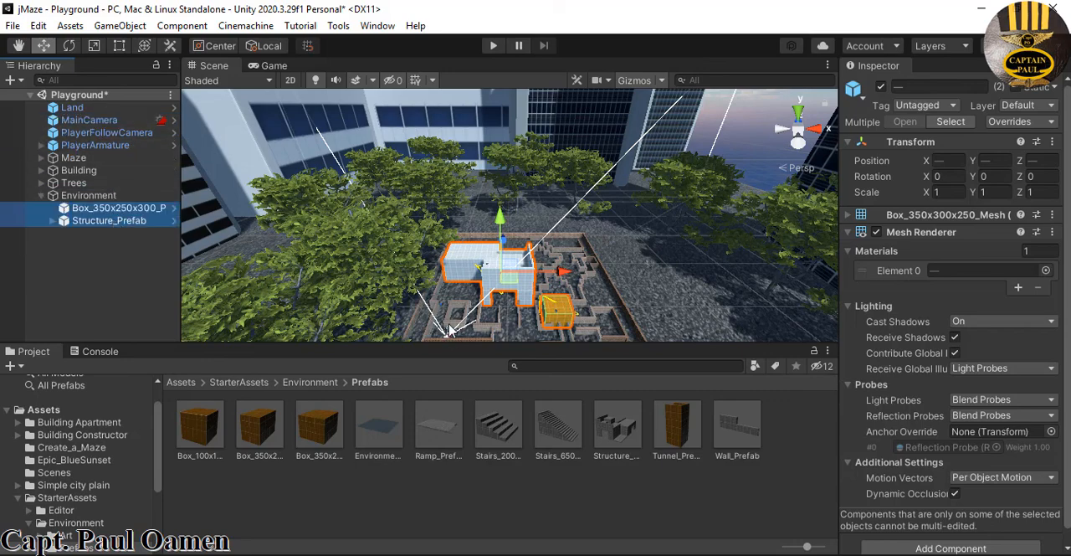
Place the Box_100x100x100 prefab beside the white structure and the Box_350x250x200 prefab next to the orange box in the maze
left_click_drag(220, 431, 371, 376)
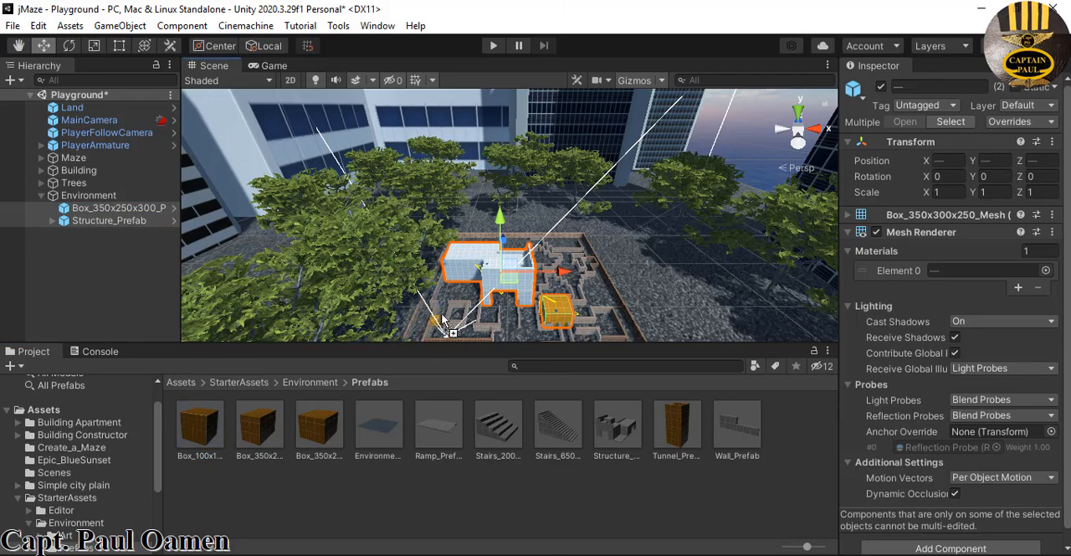
left_click_drag(444, 300, 444, 295)
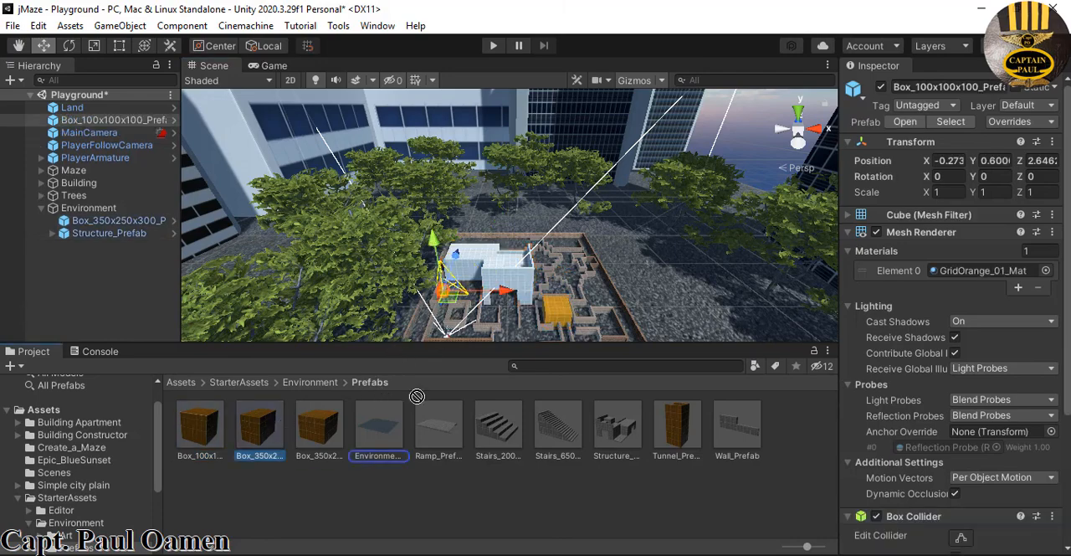
left_click_drag(417, 396, 507, 337)
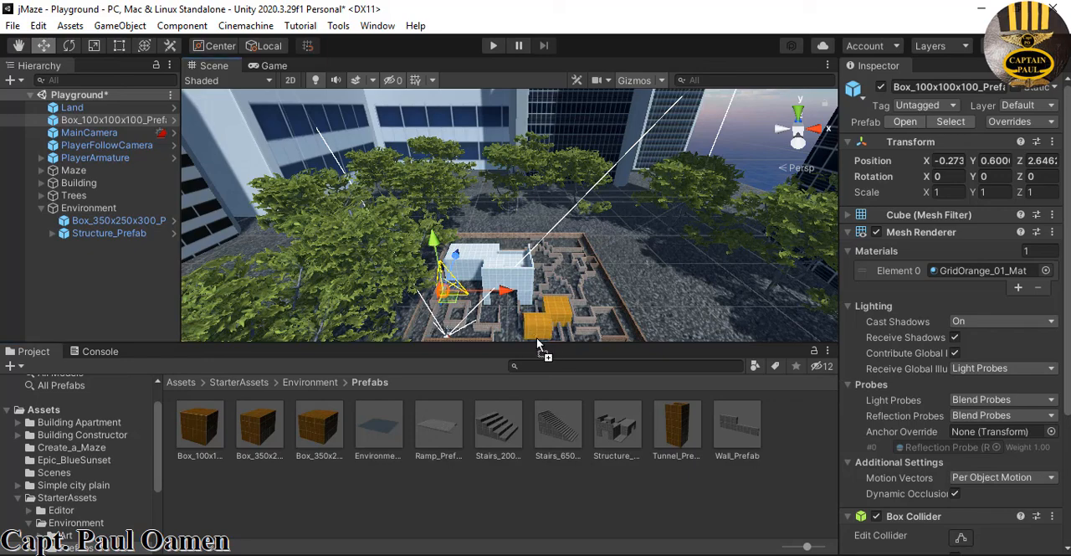
left_click_drag(538, 344, 543, 335)
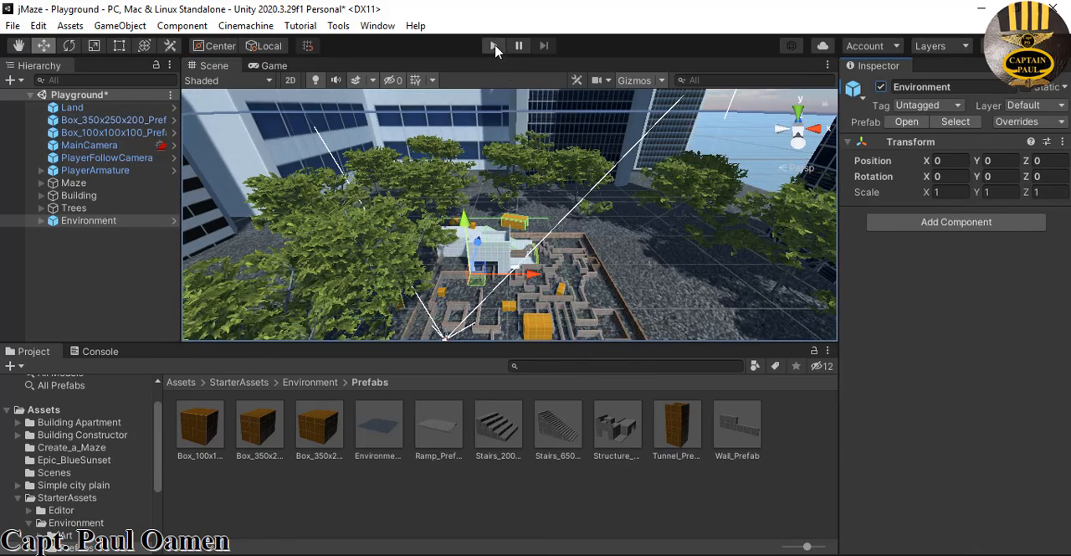
Run the scene in play mode to test the maze with the added environment objects
left_click(495, 46)
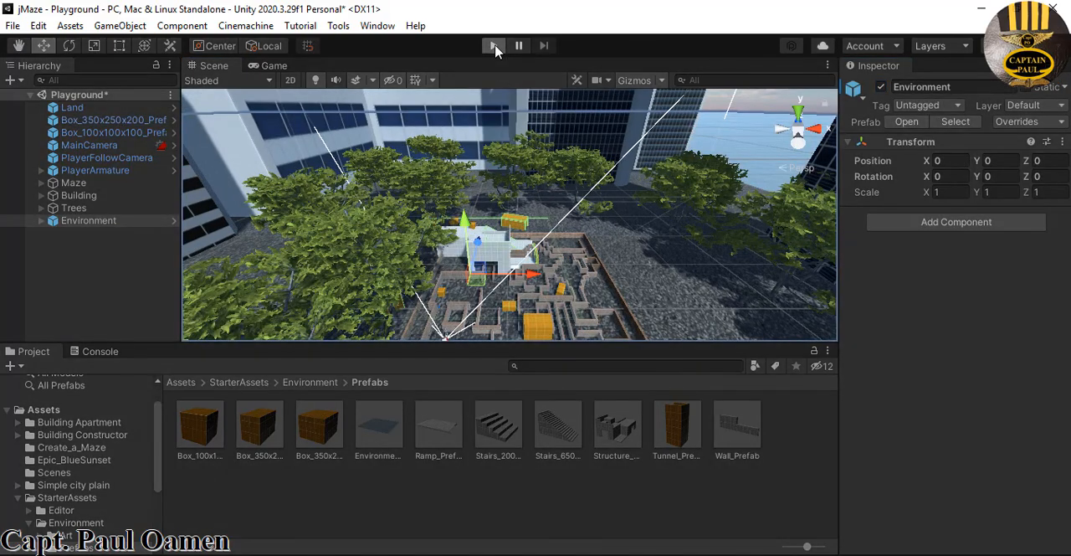